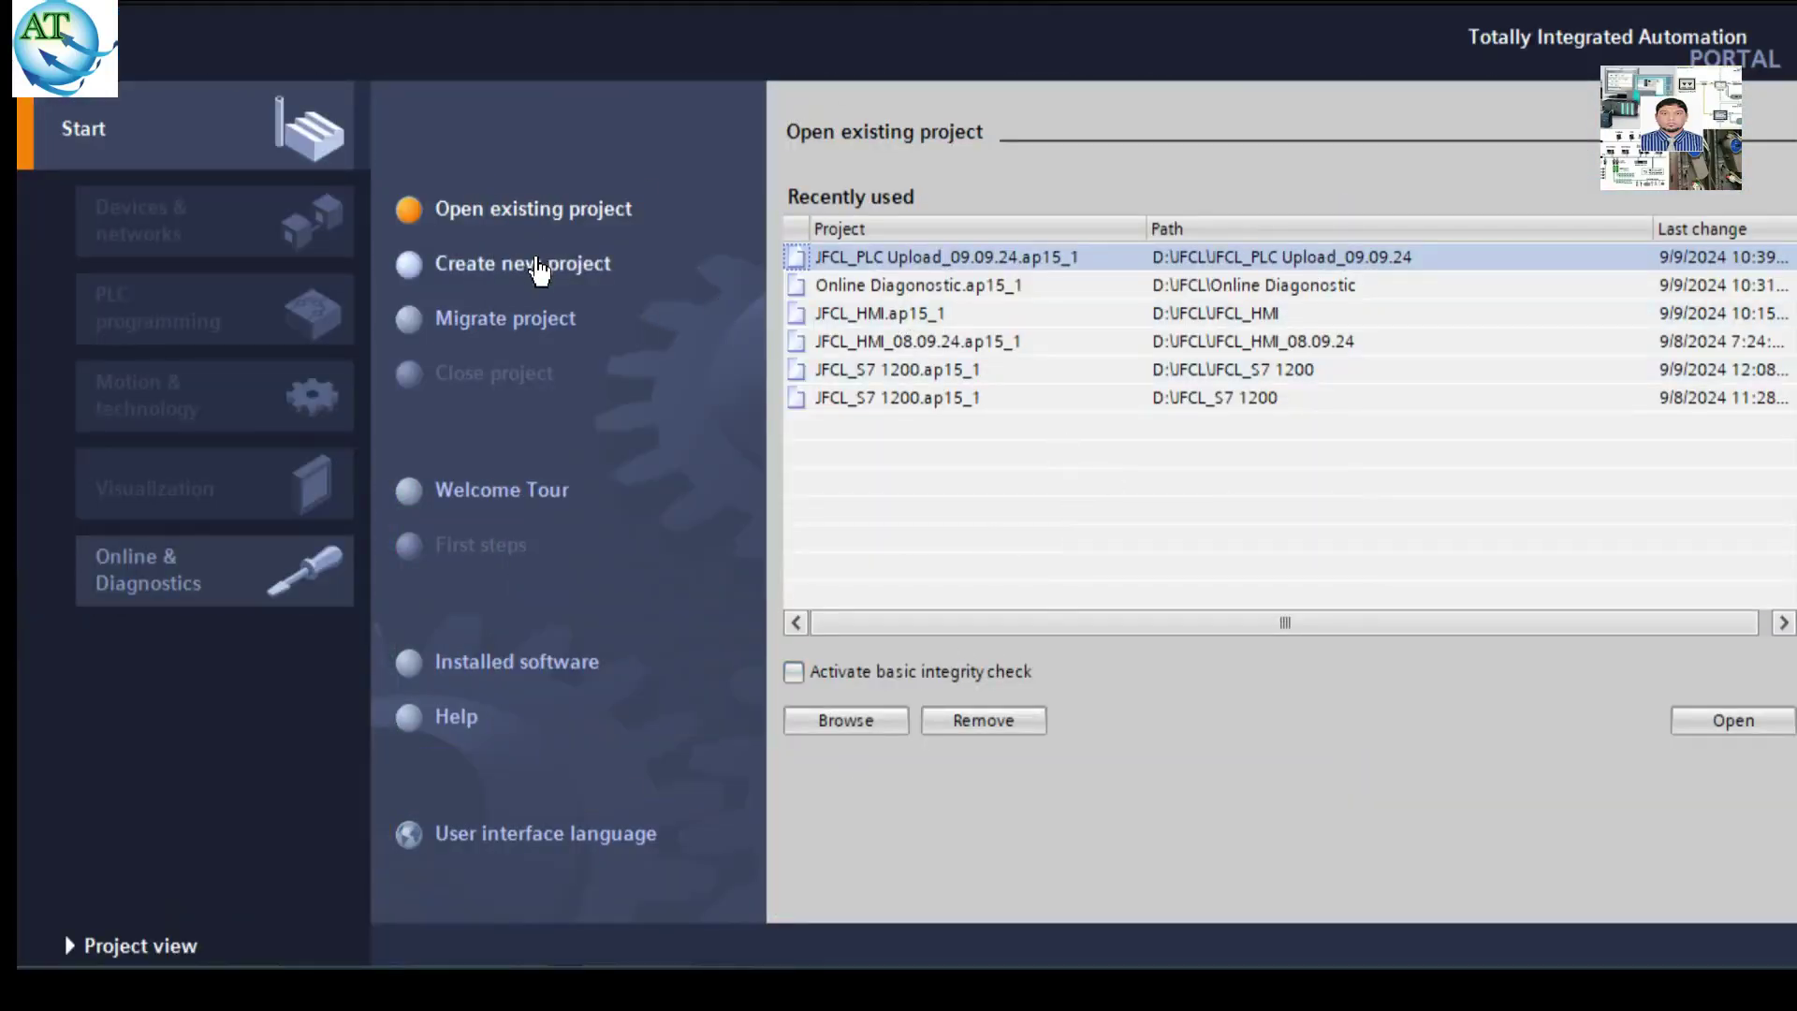
# Start a new project and name it HMI_Backup_09.09.24.
pyautogui.click(539, 272)
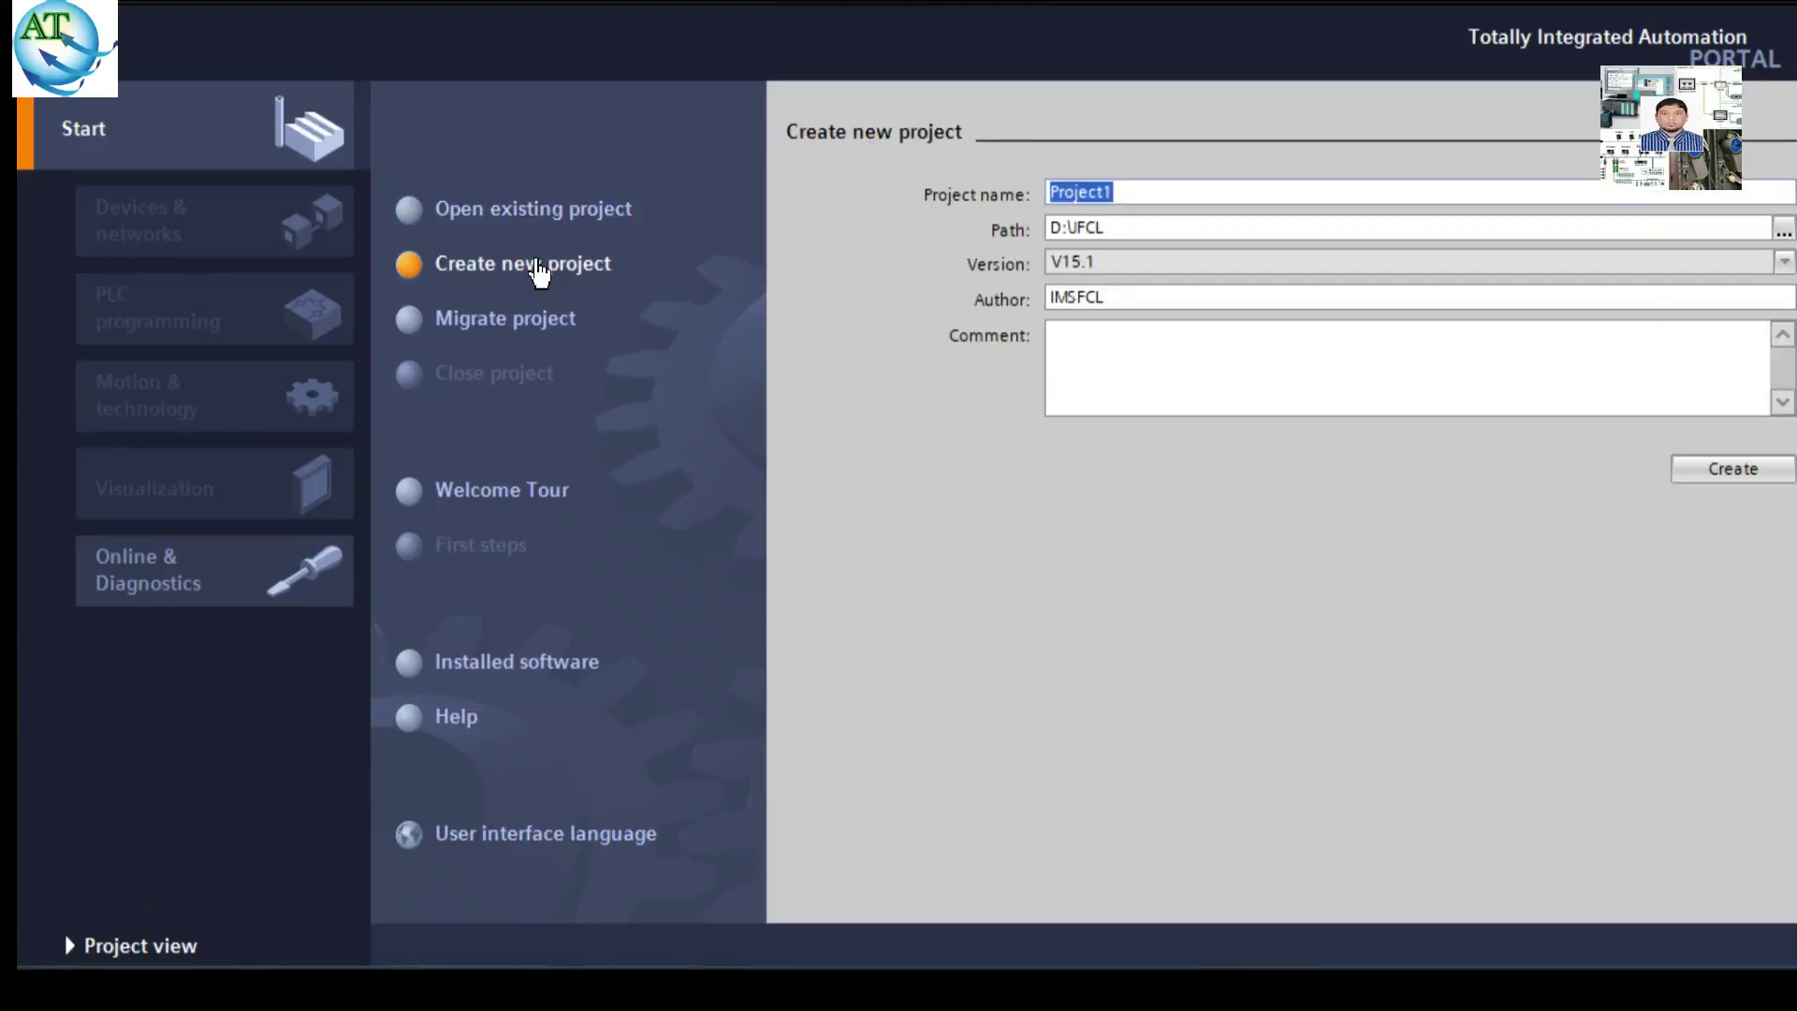
pyautogui.write('HMI')
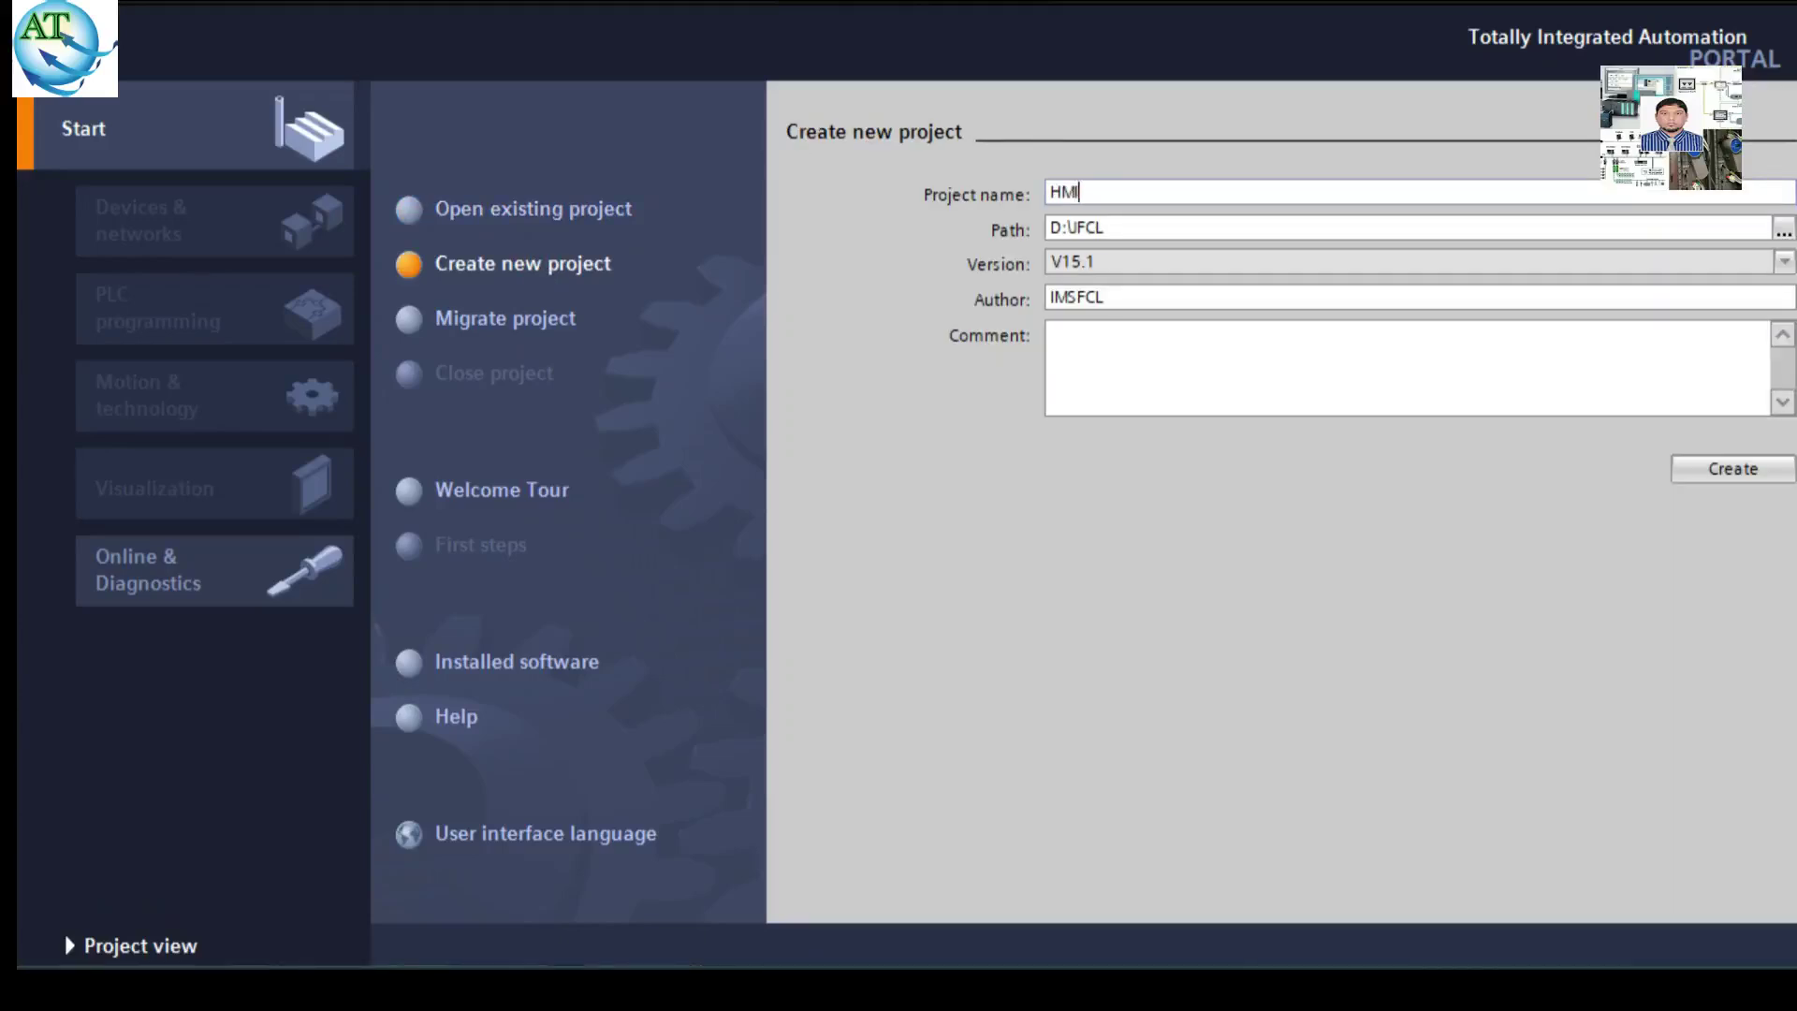
pyautogui.write('_Backup_09.09.24')
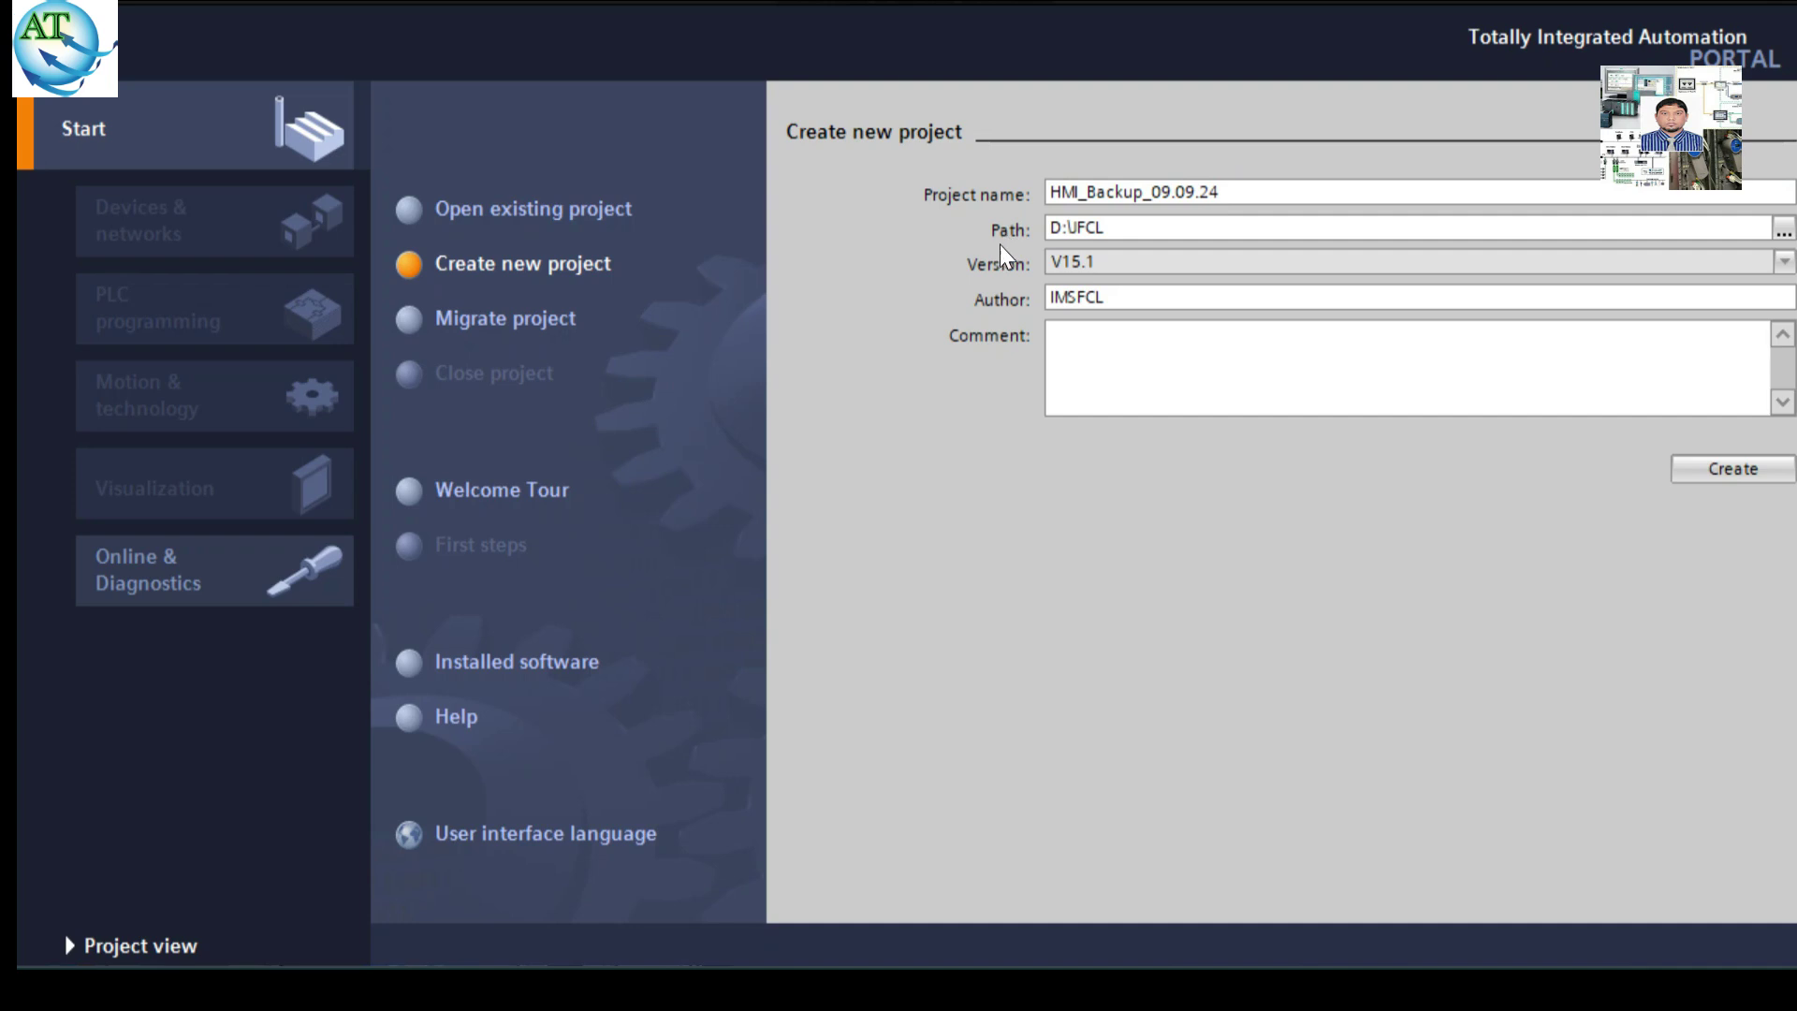
# Browse for the project path and expand the JFCL folder on drive D.
pyautogui.click(1784, 234)
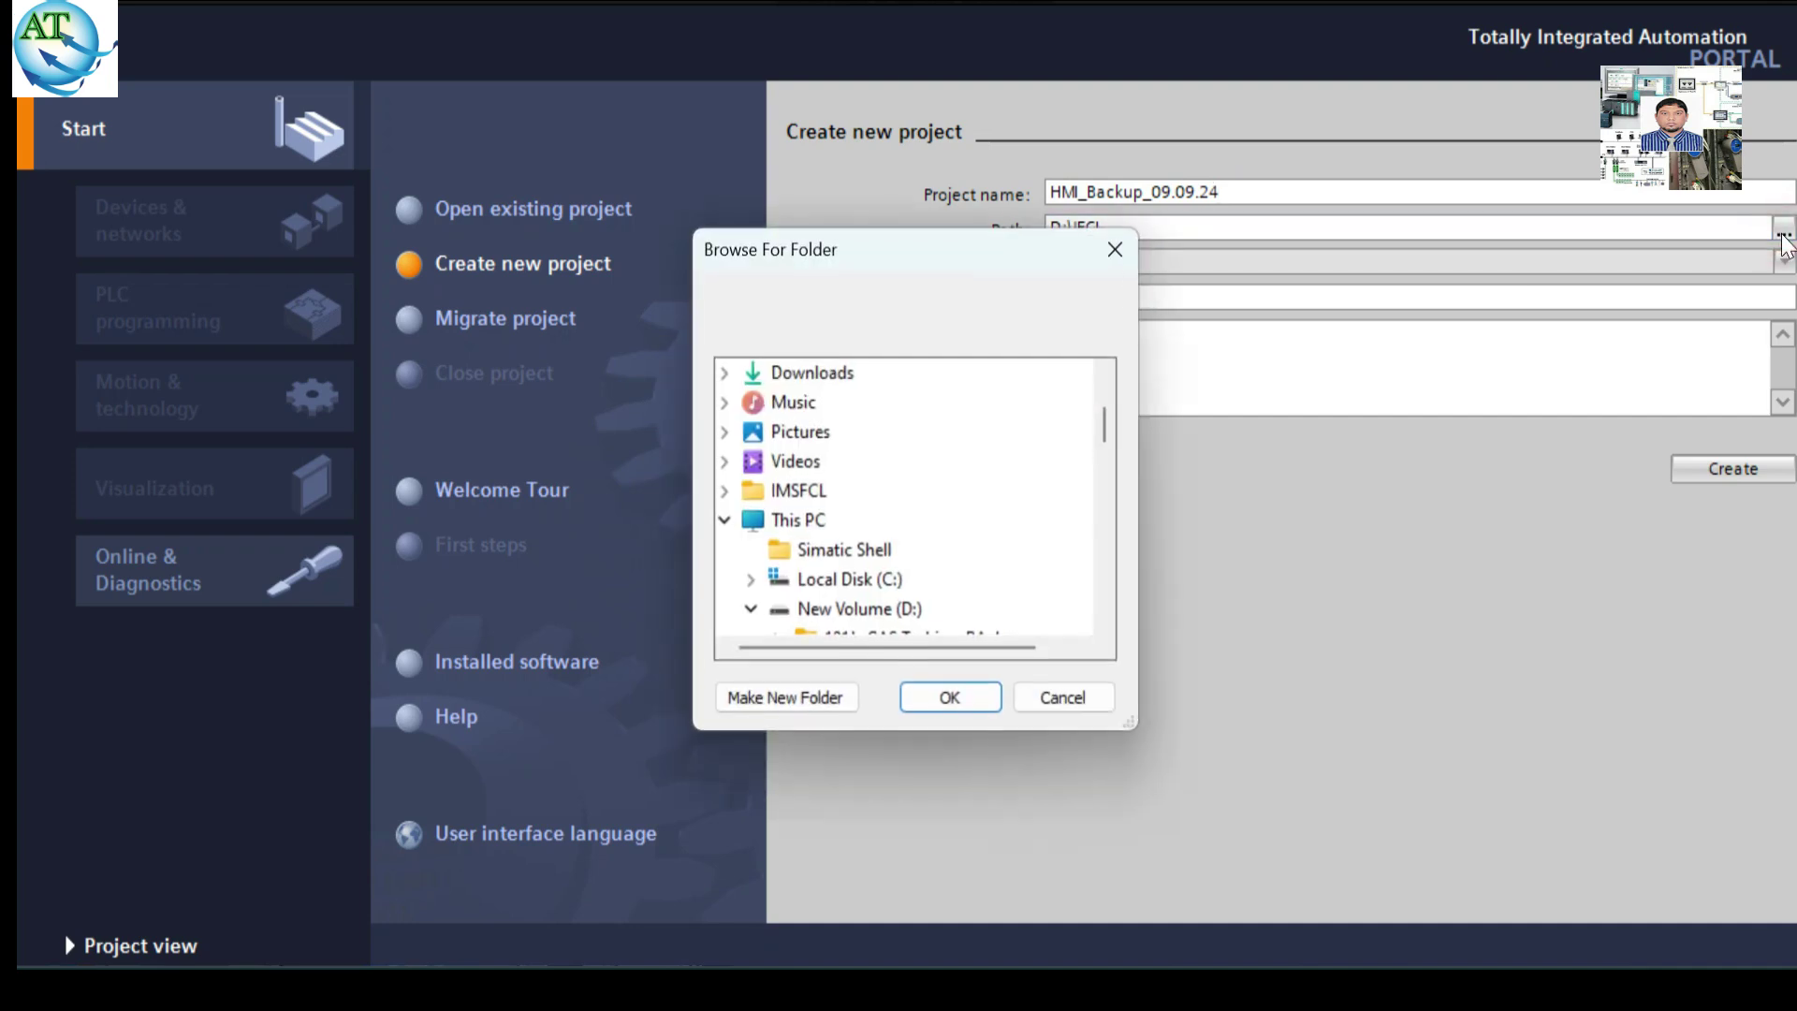
pyautogui.click(1105, 621)
pyautogui.click(1105, 621)
pyautogui.click(1105, 621)
pyautogui.click(1106, 622)
pyautogui.click(1105, 621)
pyautogui.click(1105, 621)
pyautogui.click(1105, 621)
pyautogui.click(1105, 621)
pyautogui.click(1105, 621)
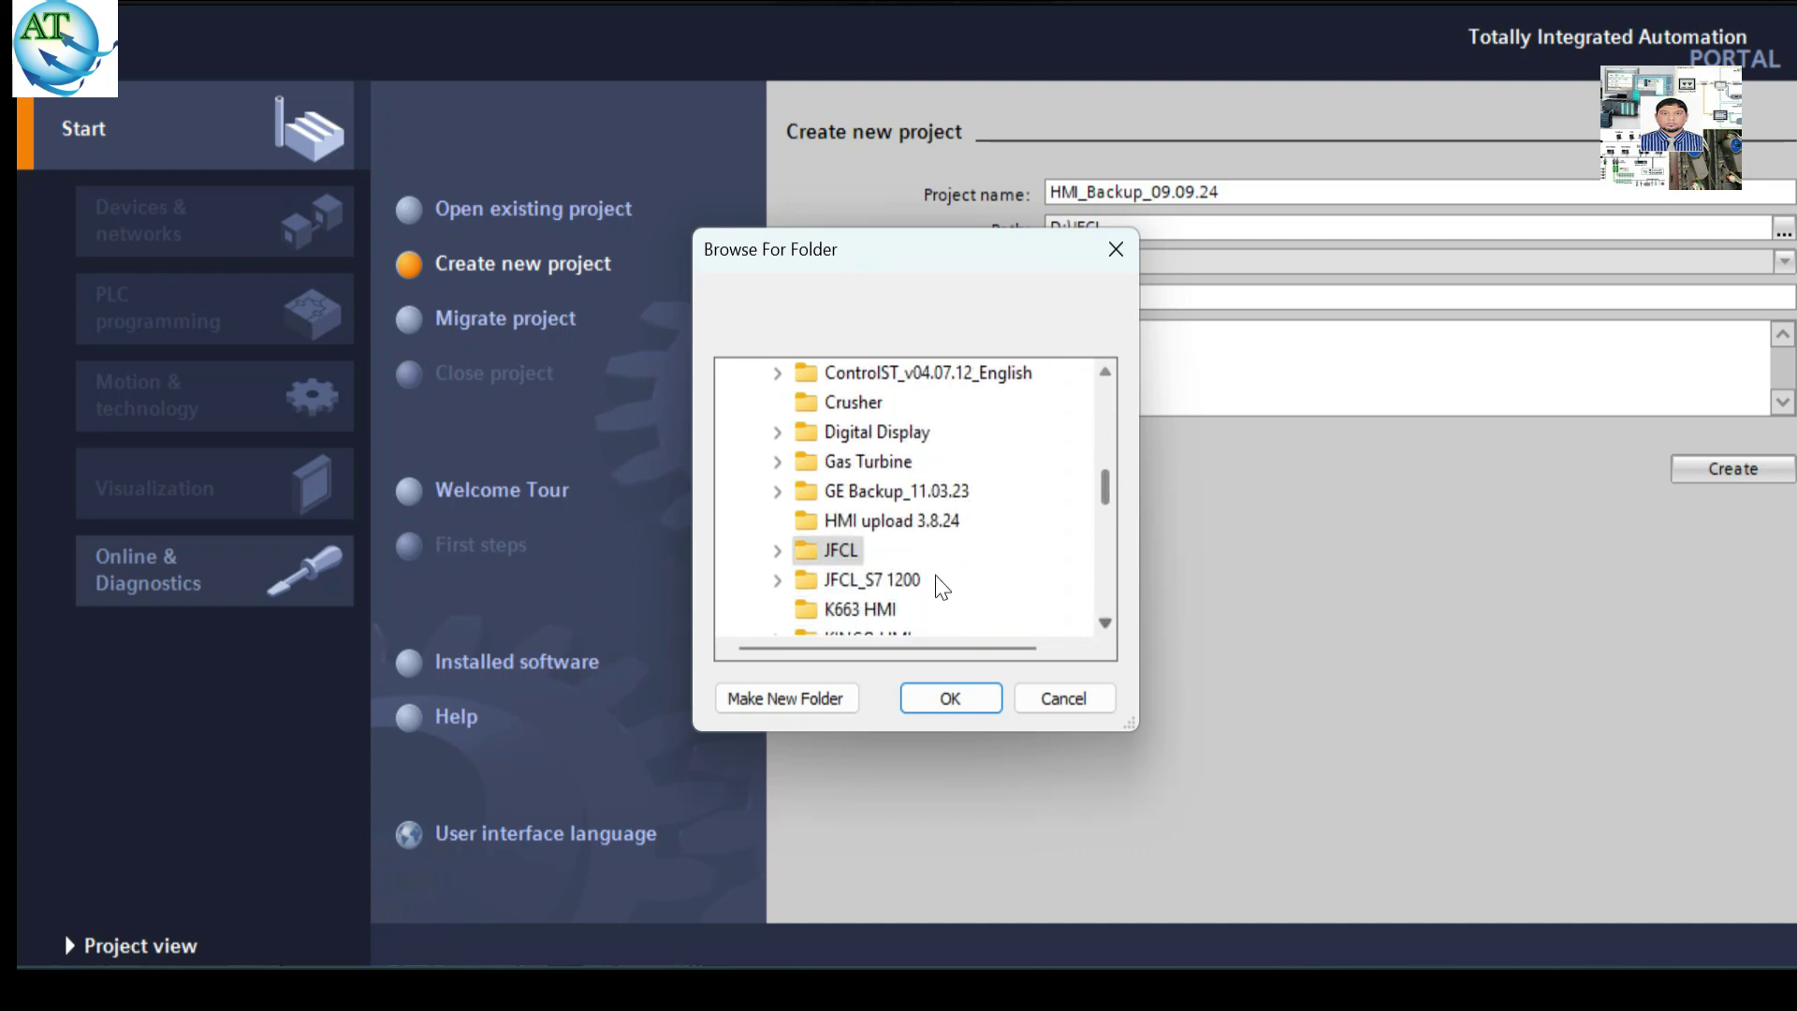
pyautogui.click(845, 552)
pyautogui.doubleClick(852, 557)
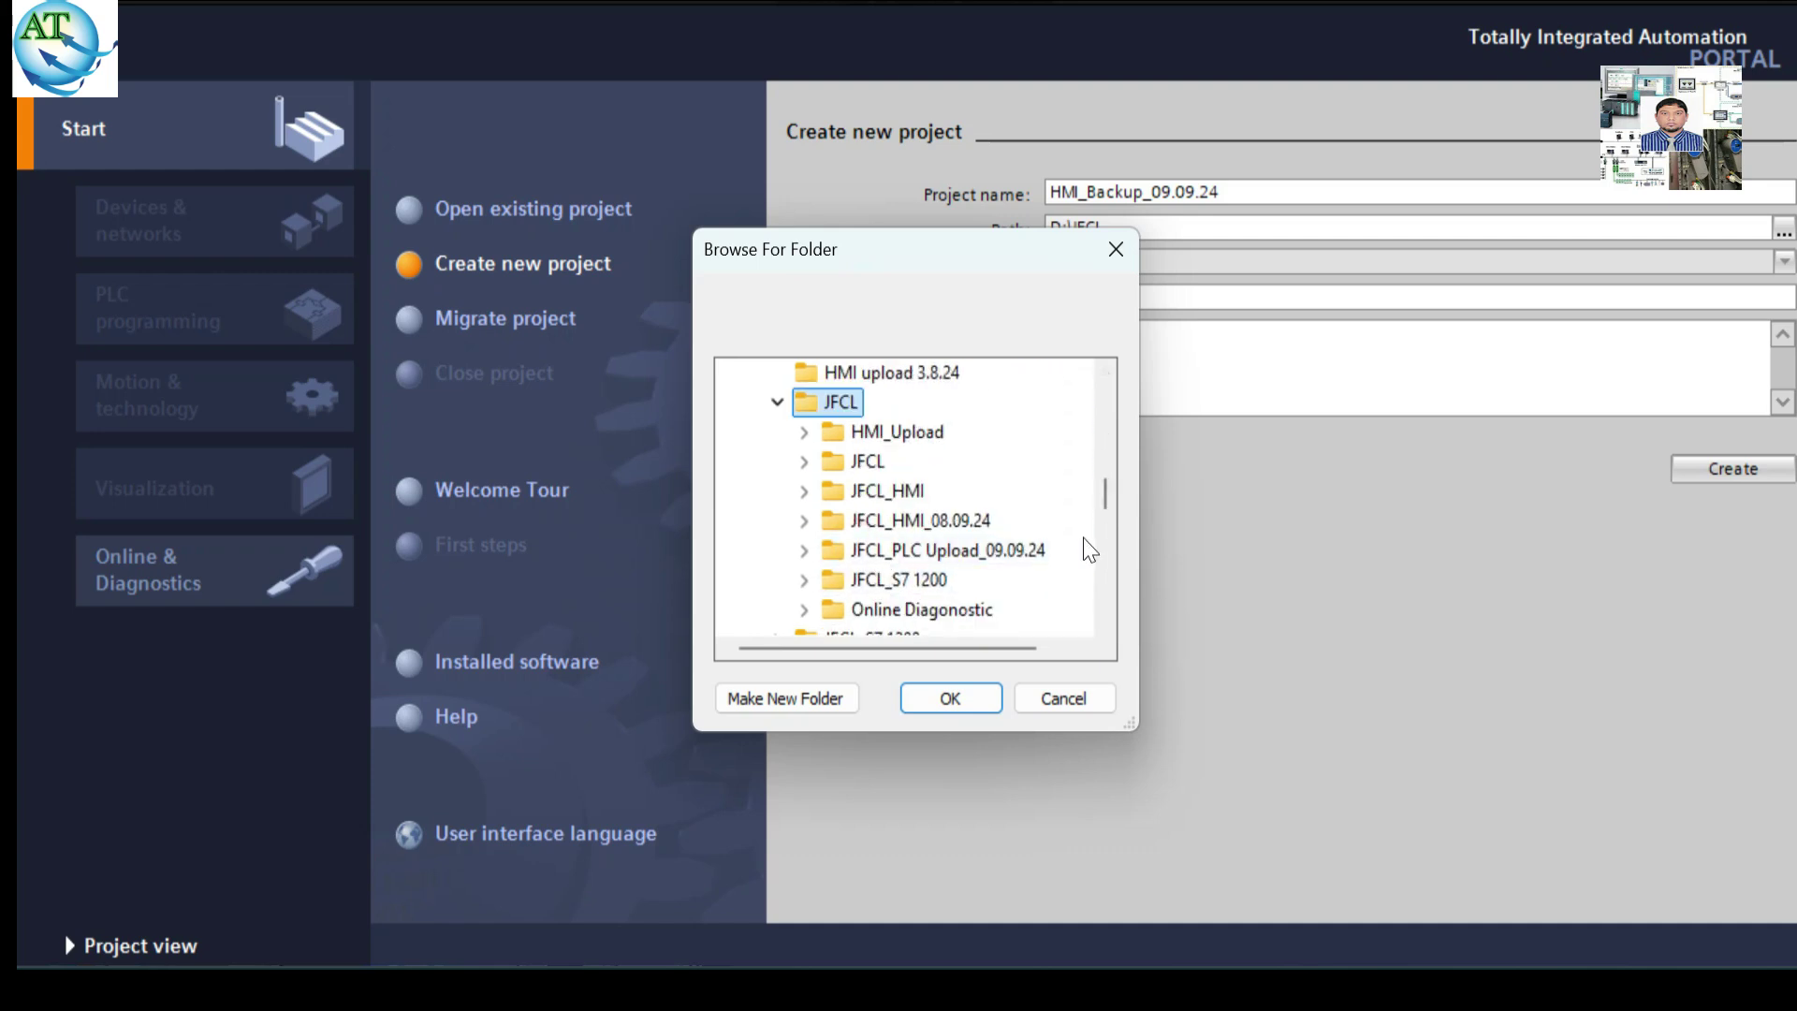
# Make a new folder HMI_09.09.24 inside JFCL and set it as the project path.
pyautogui.click(761, 700)
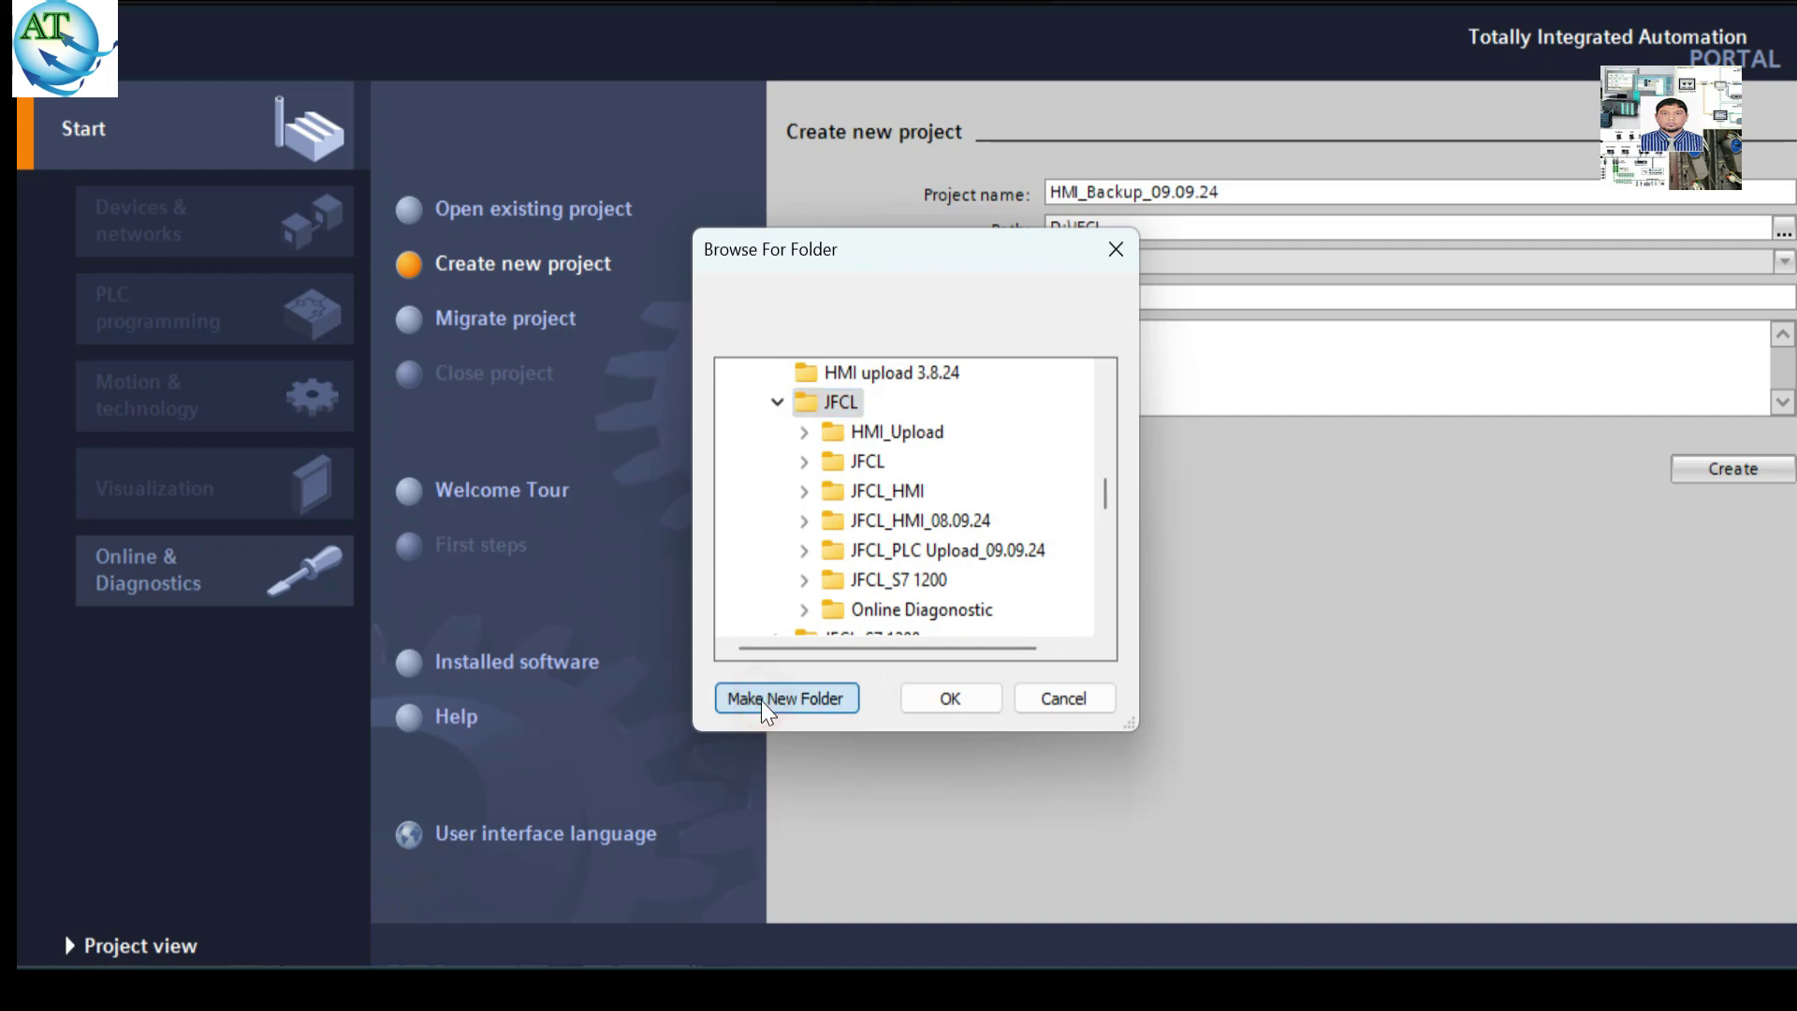
pyautogui.write('HMI')
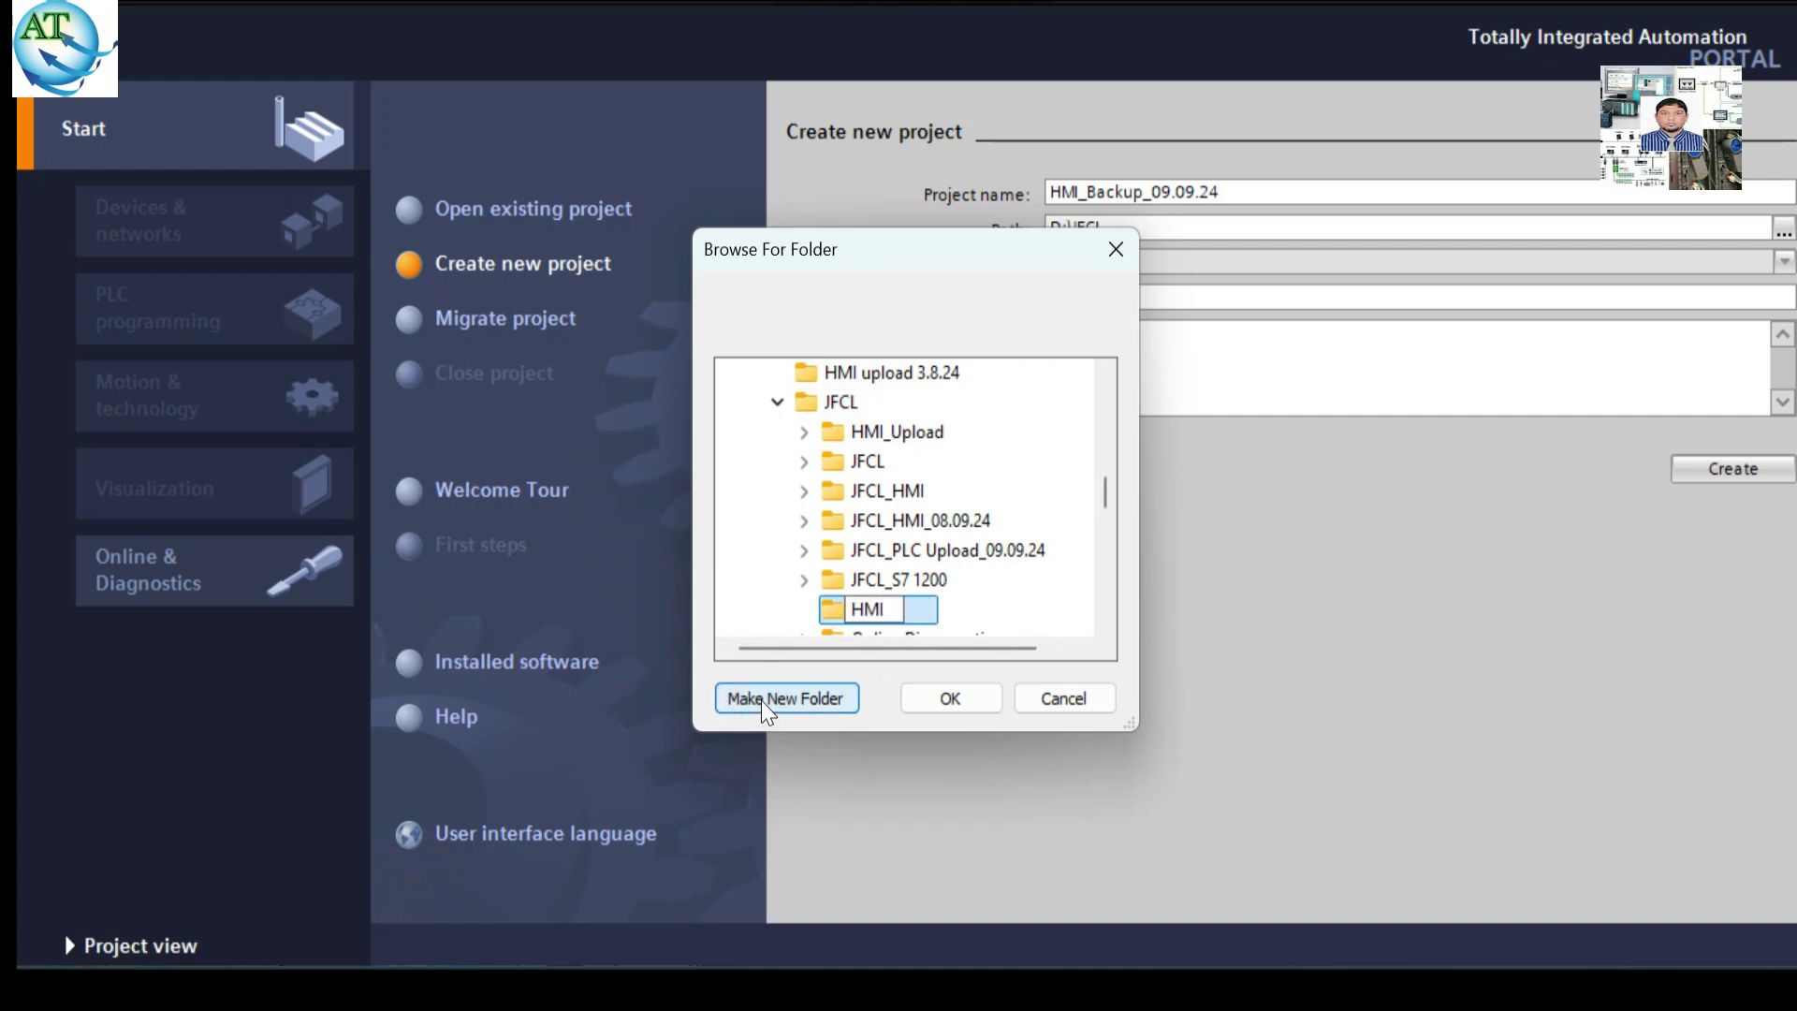
pyautogui.write('_09.09.')
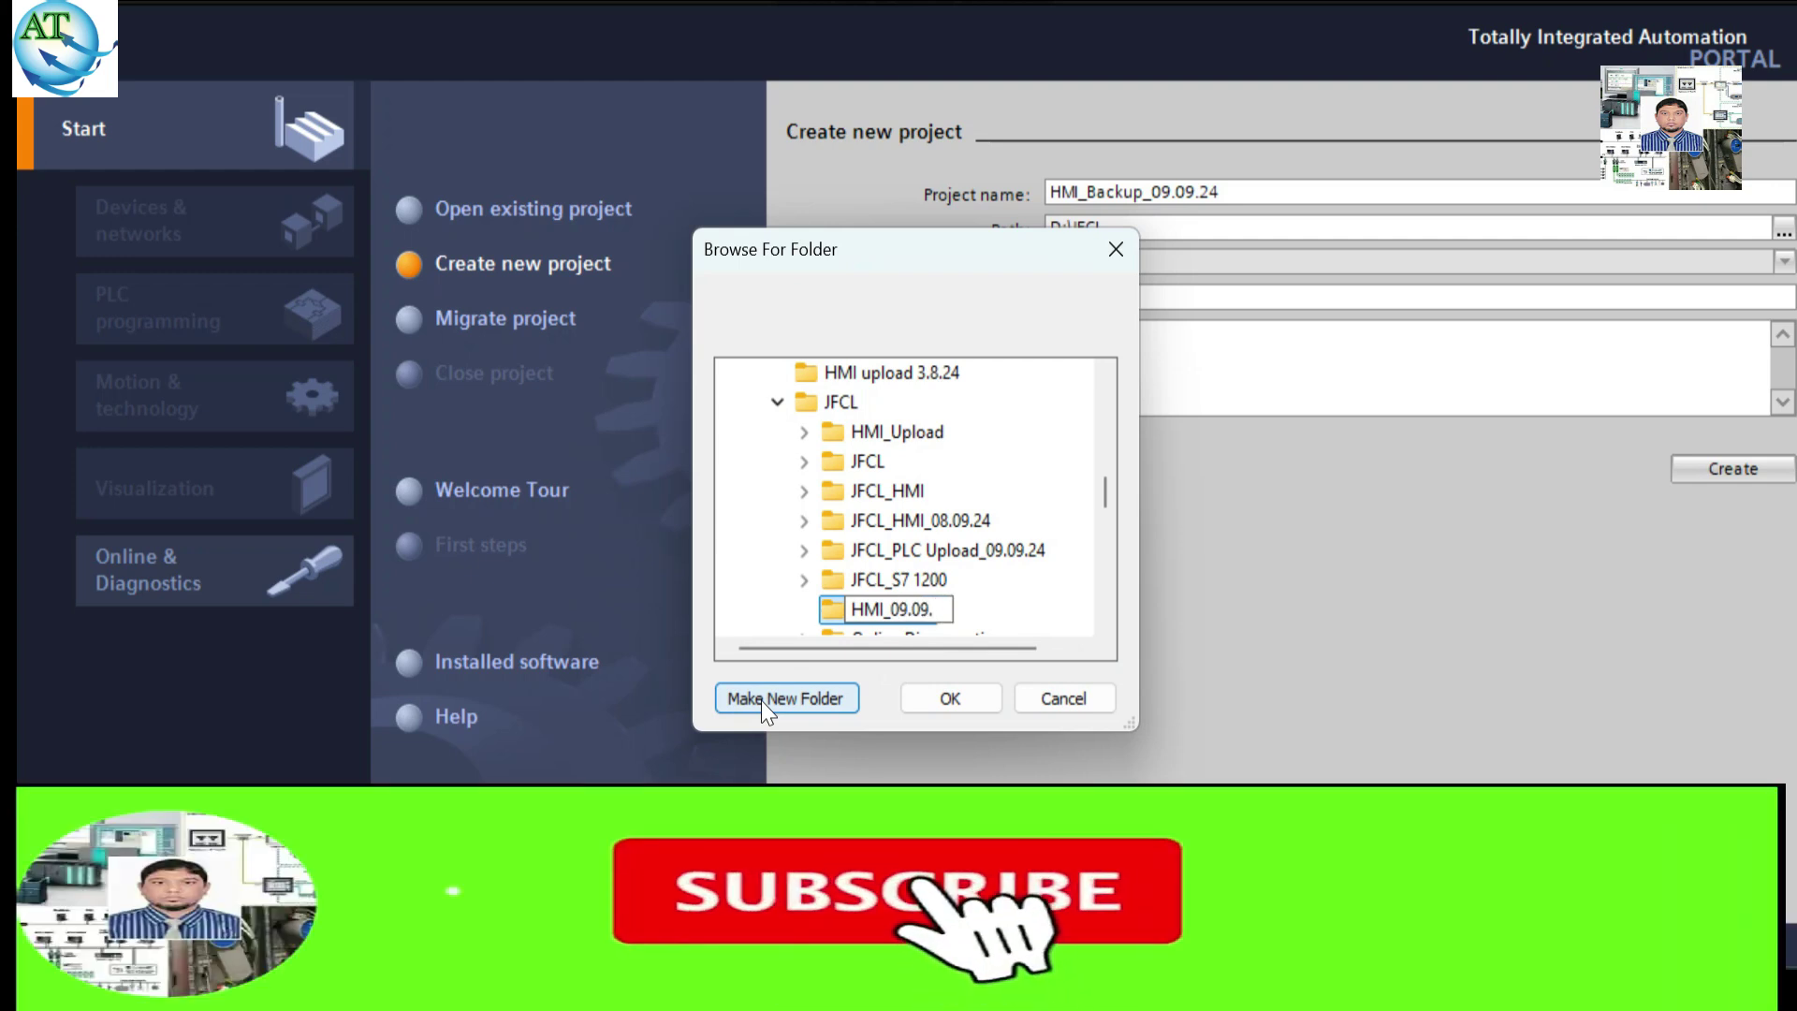
pyautogui.write('24')
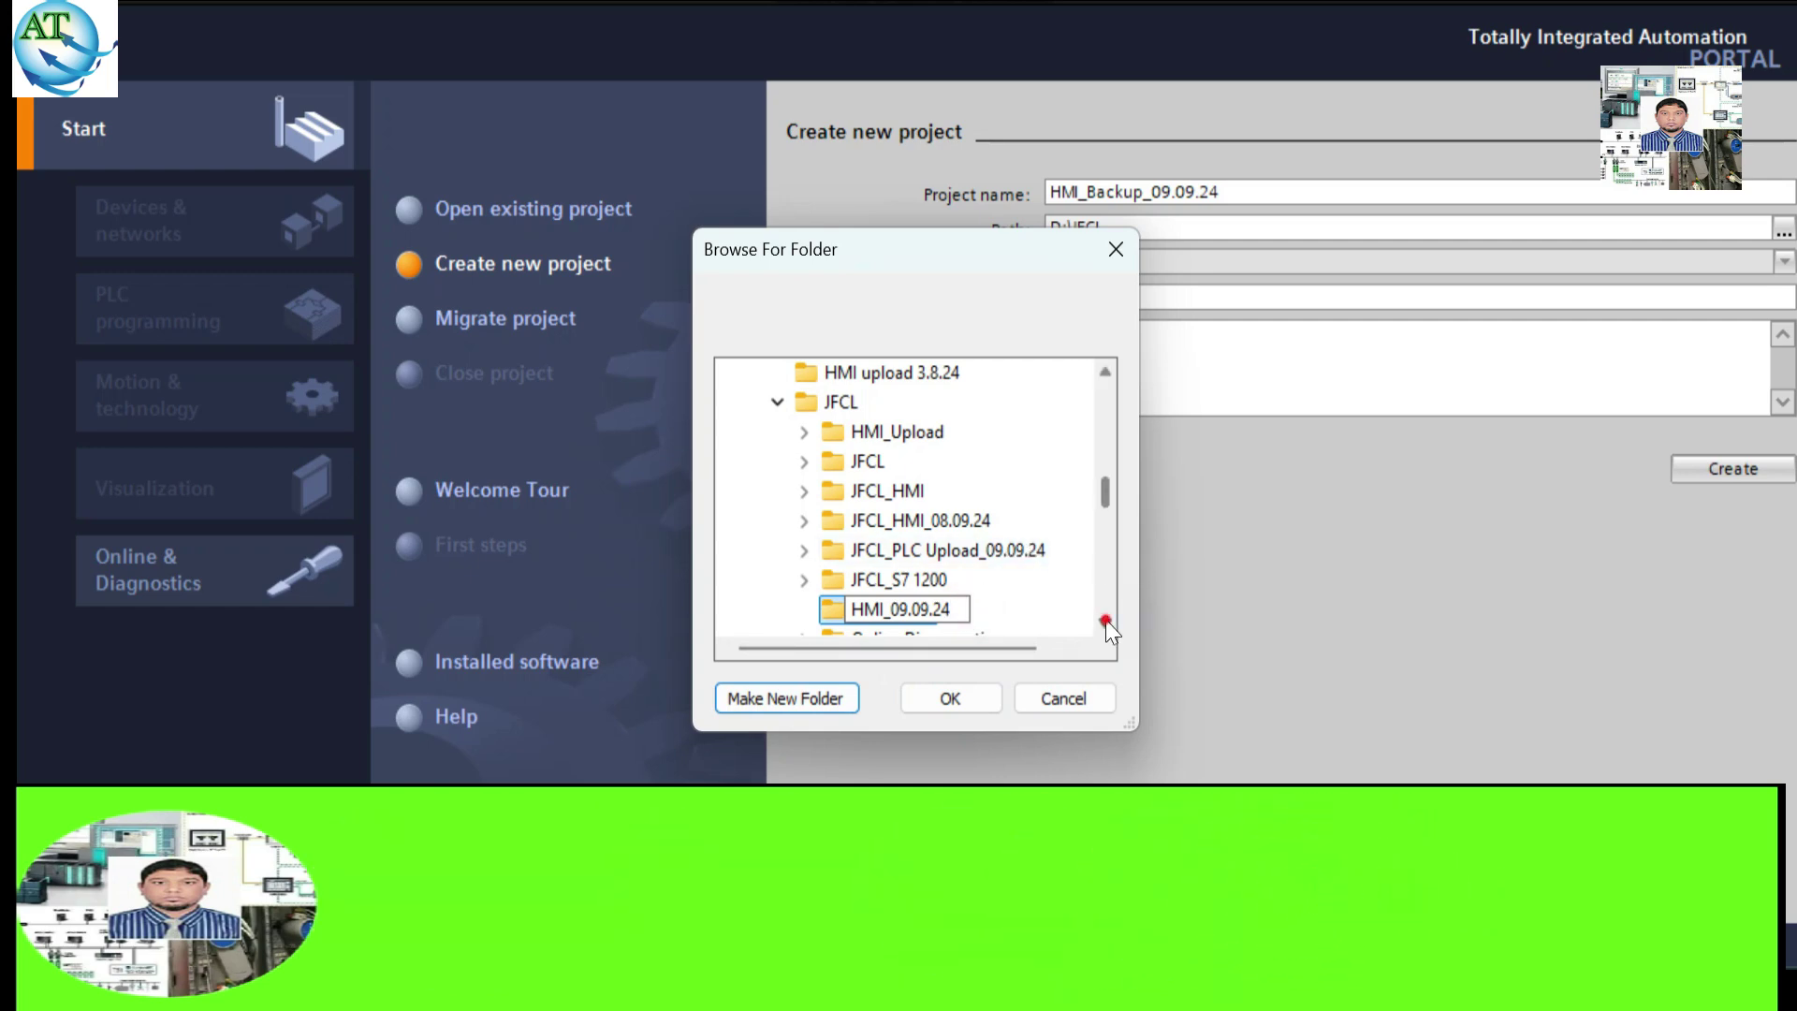
pyautogui.press('Return')
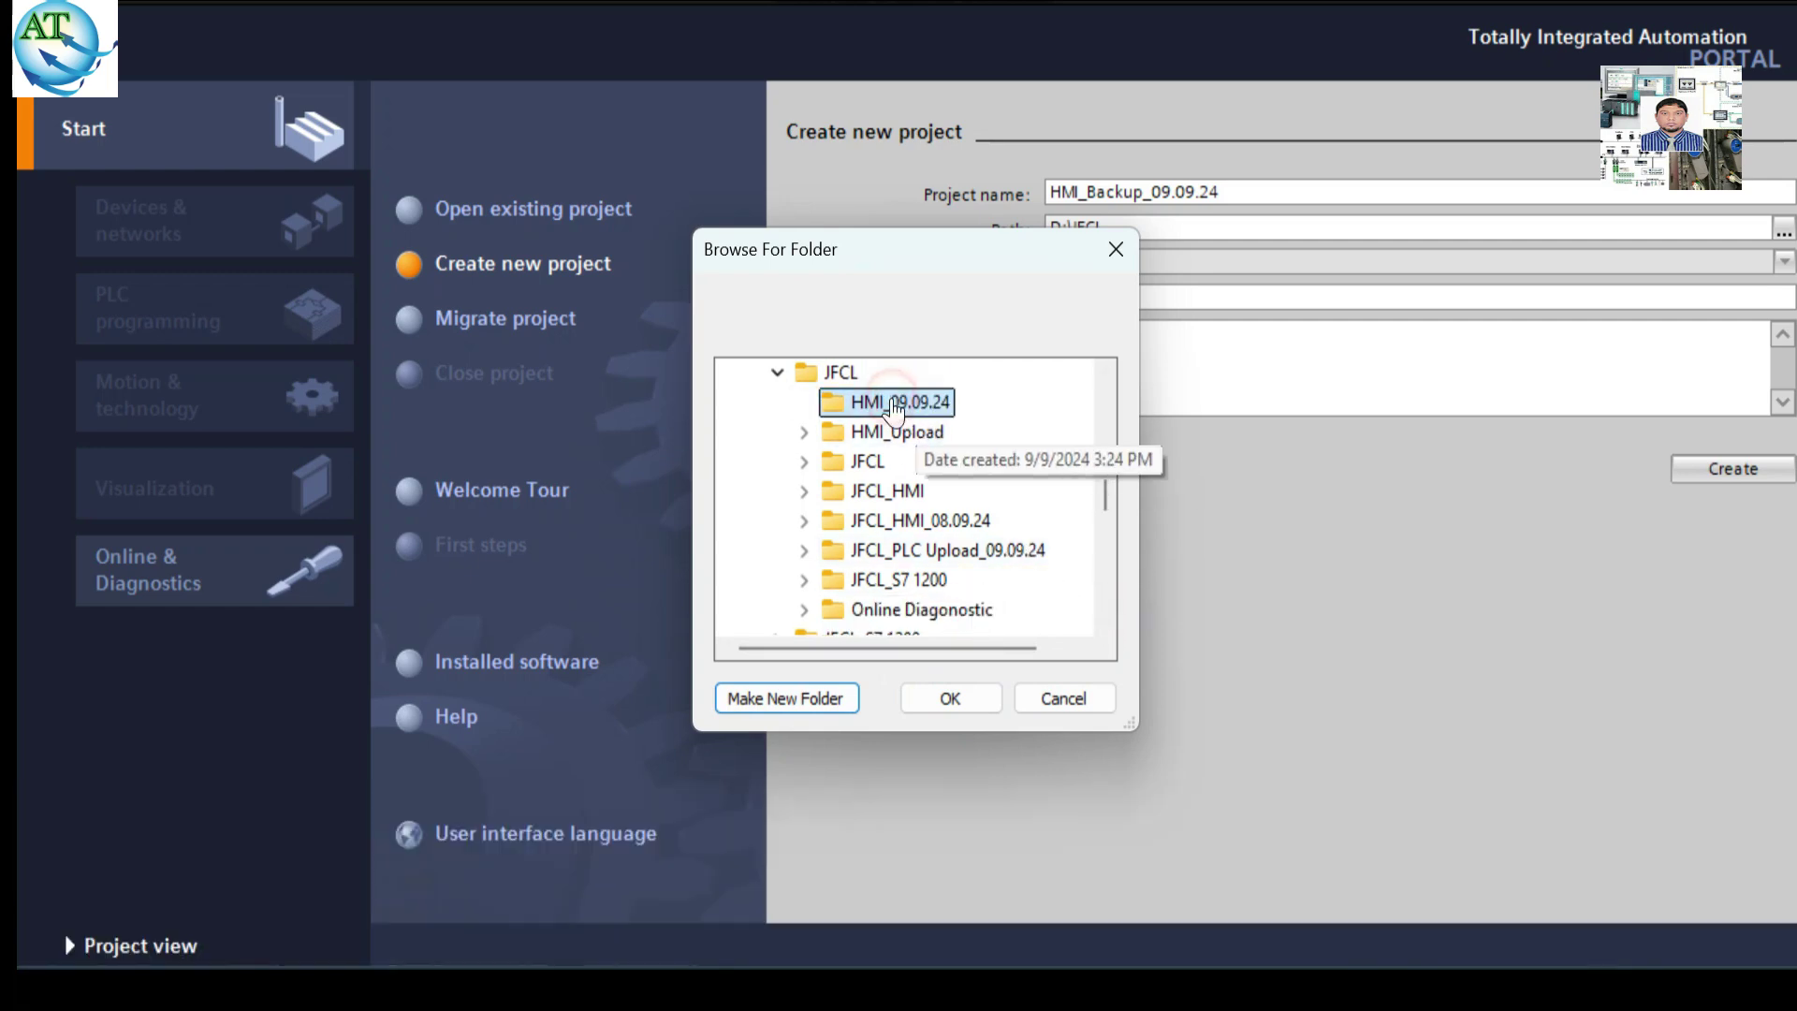
pyautogui.click(943, 697)
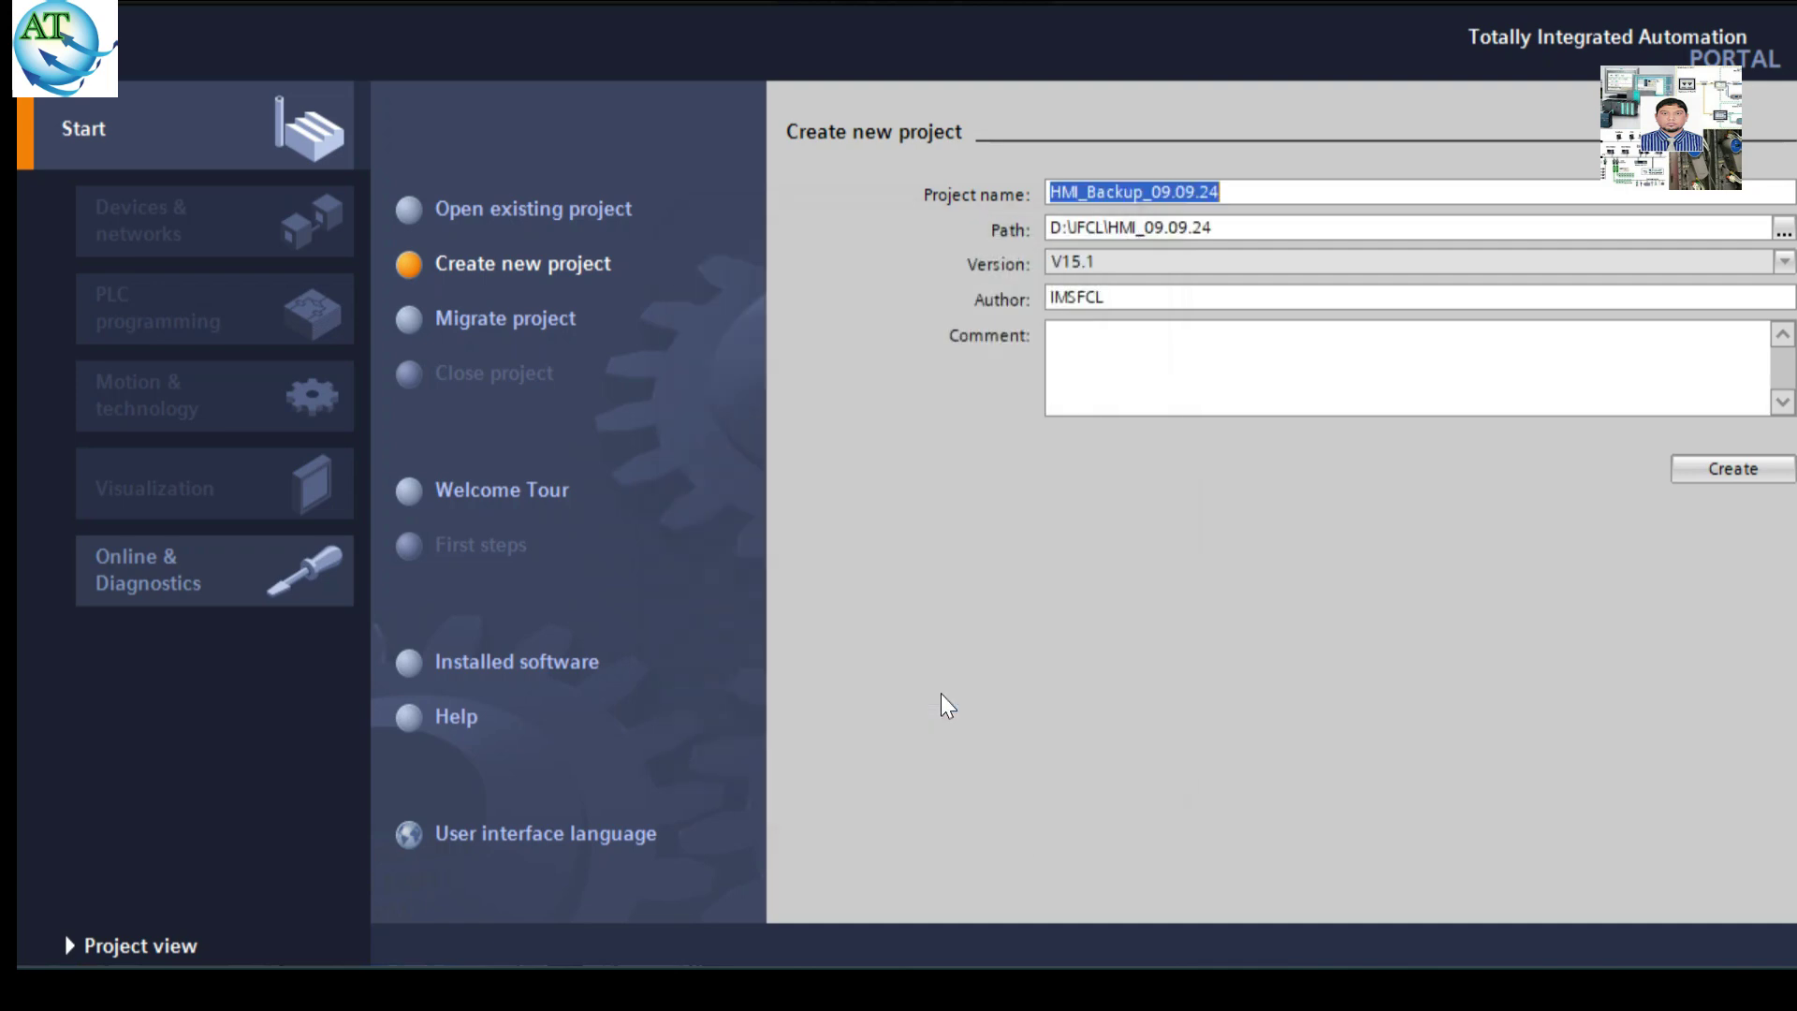
# Create the project with the comment "HMI Backup" and open it in the project view.
pyautogui.click(1123, 390)
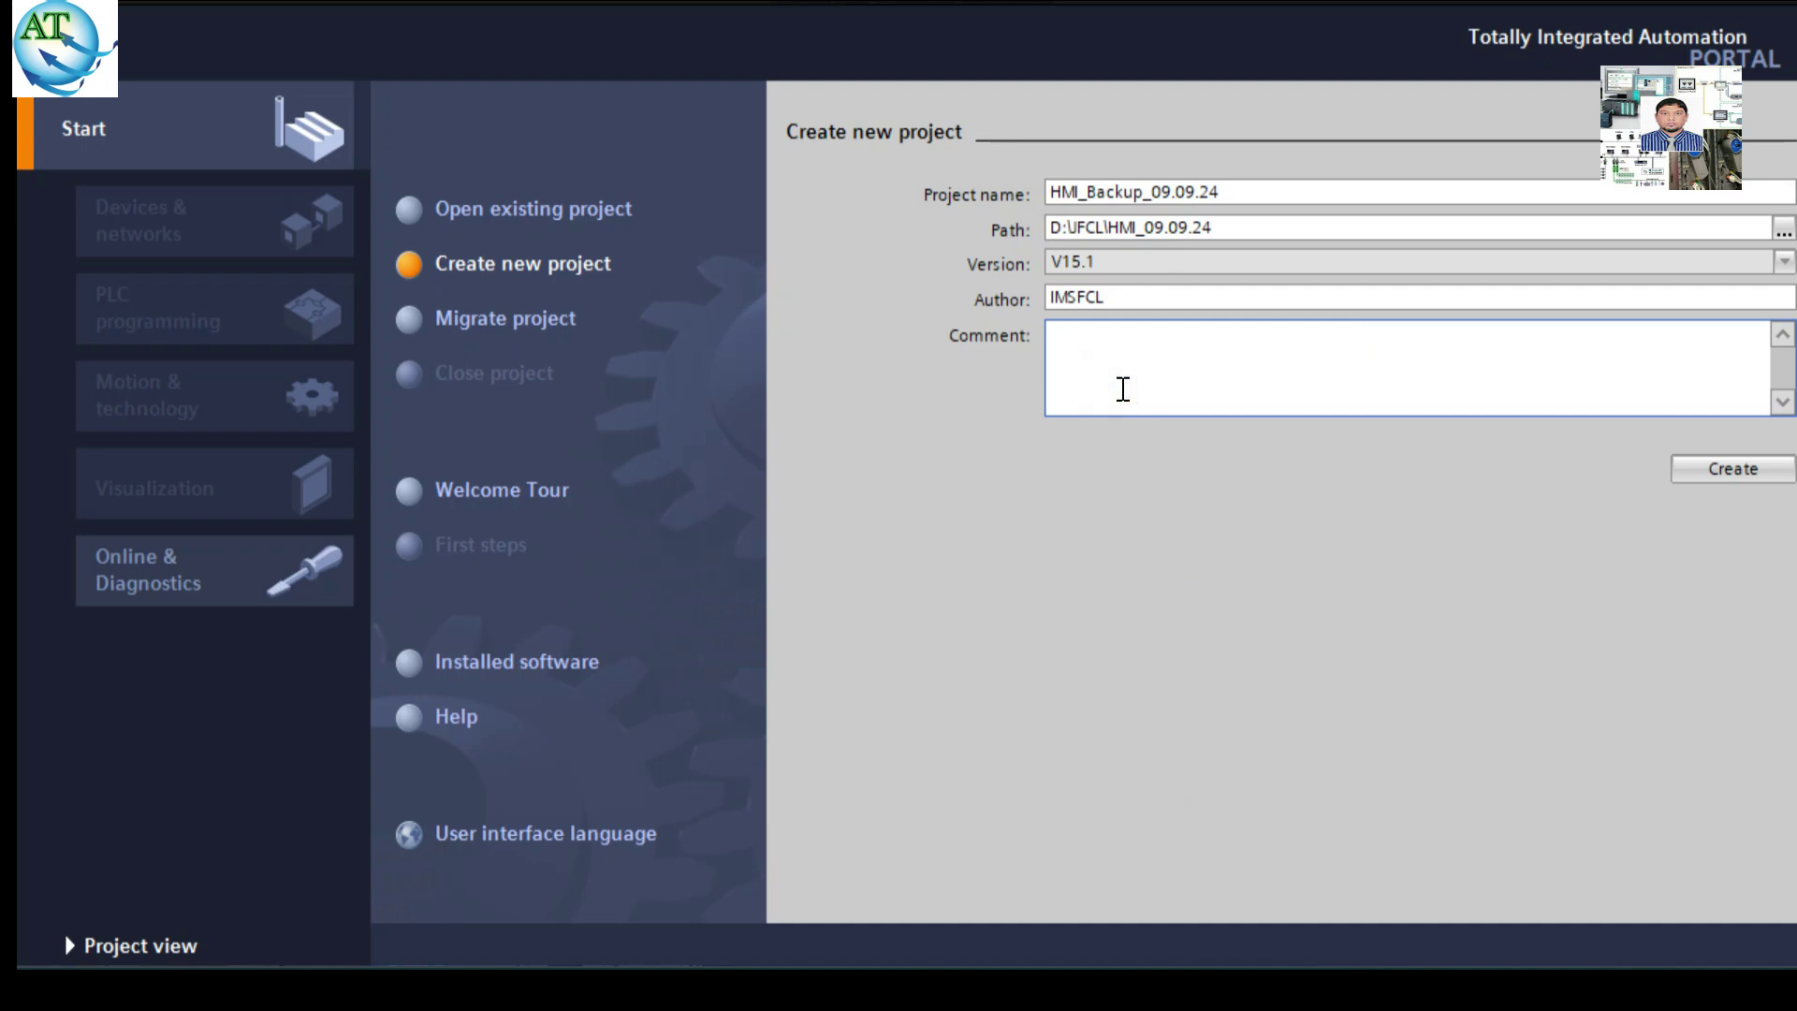
pyautogui.write('HMI BAckup')
pyautogui.press('BackSpace')
pyautogui.press('BackSpace')
pyautogui.press('BackSpace')
pyautogui.press('BackSpace')
pyautogui.press('BackSpace')
pyautogui.write('ackup')
pyautogui.click(1708, 480)
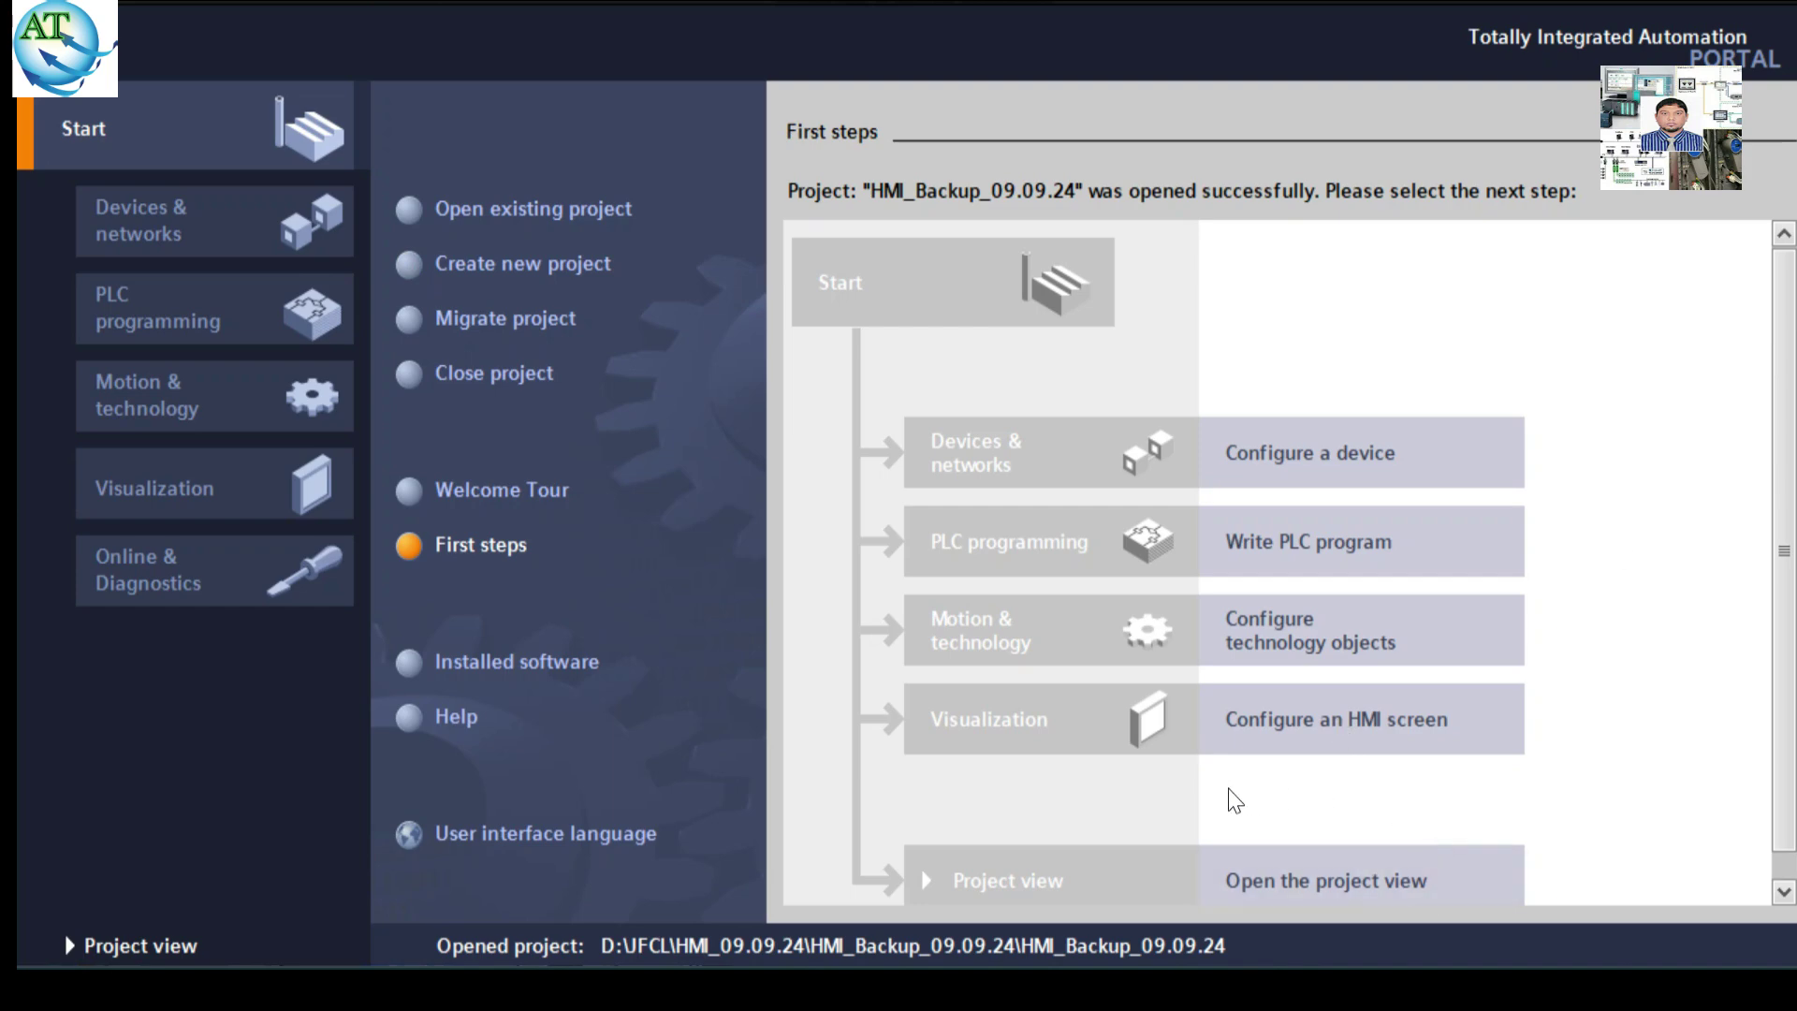
pyautogui.click(1315, 887)
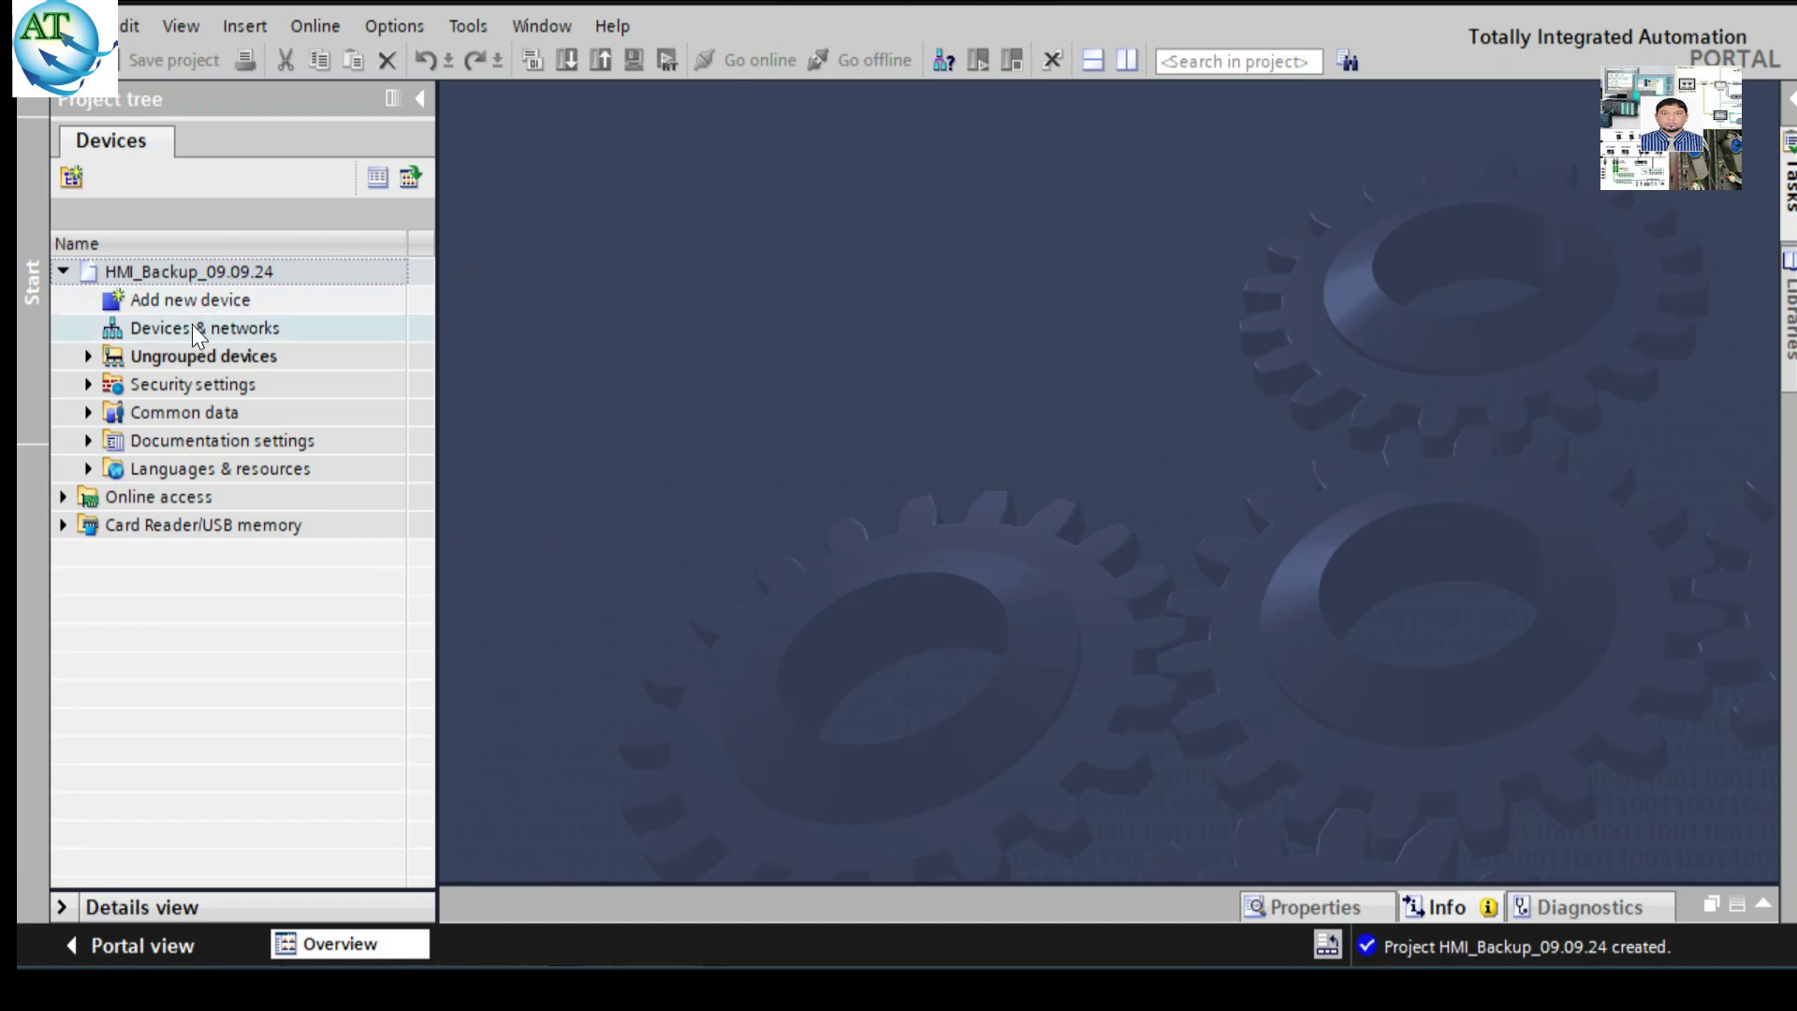
# Check which HMI device maintenance commands are available for the HMI_Backup_09.09.24 project.
pyautogui.click(176, 270)
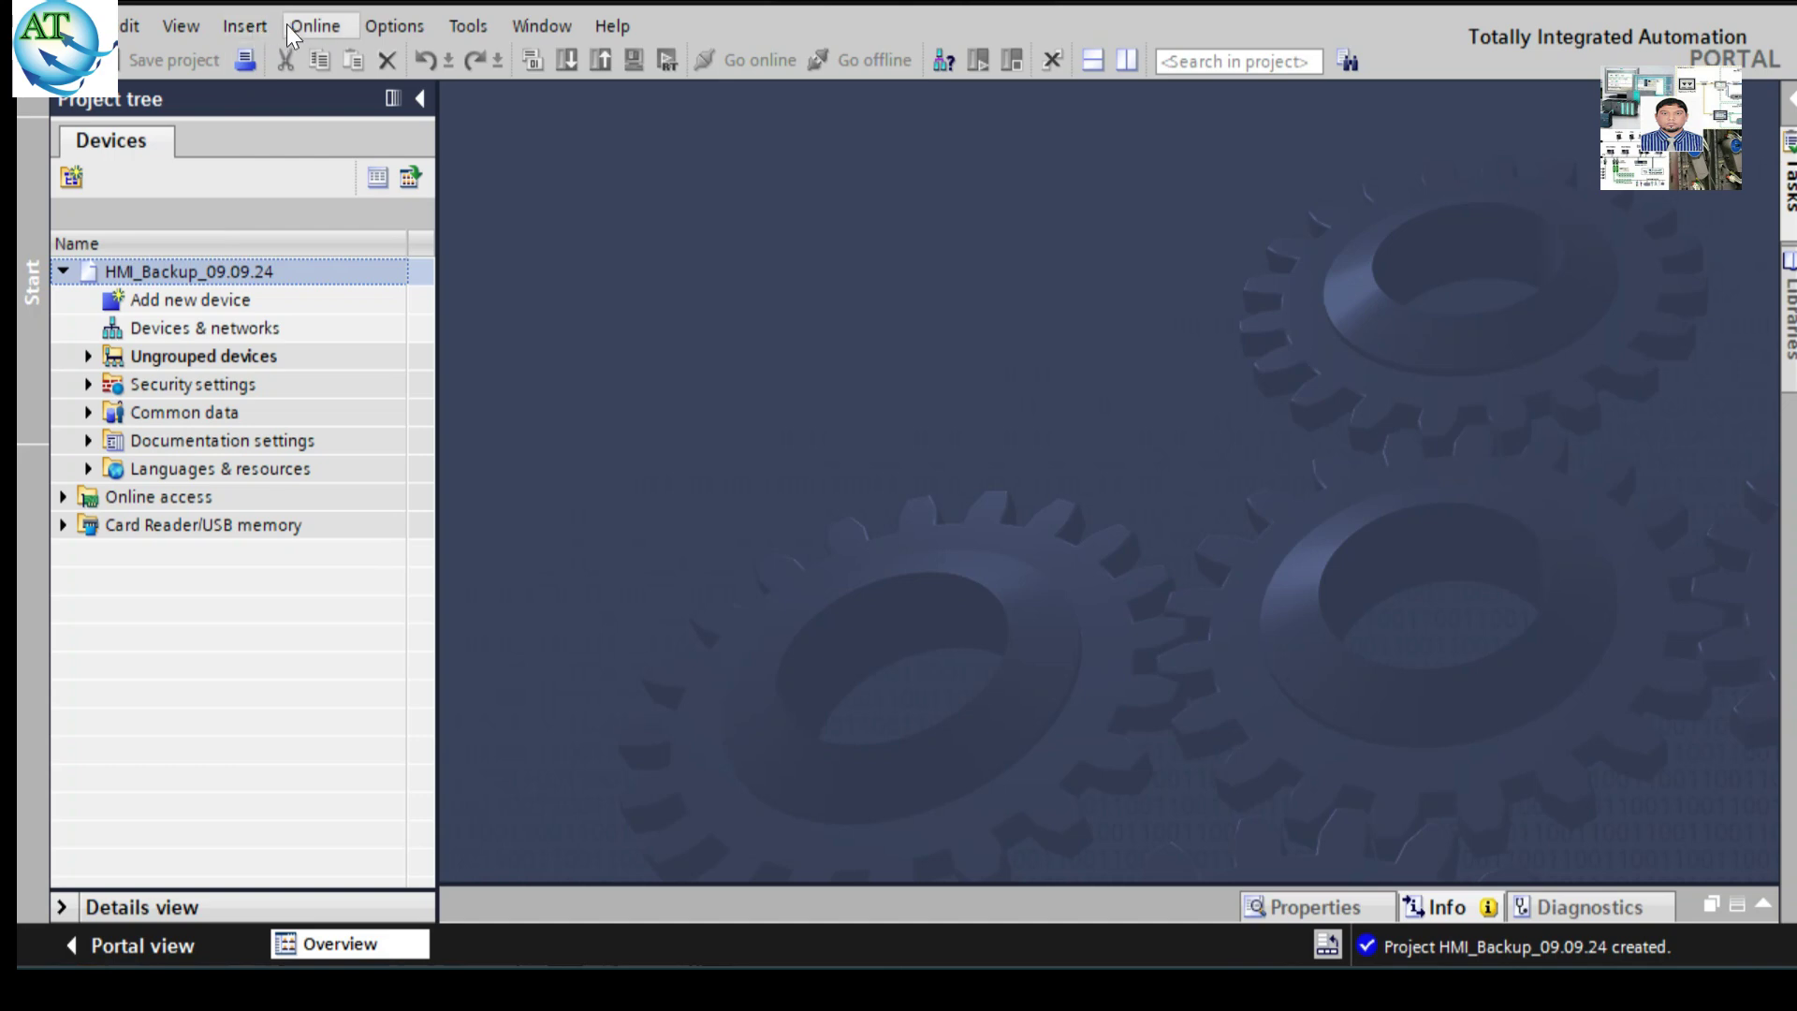
pyautogui.click(317, 23)
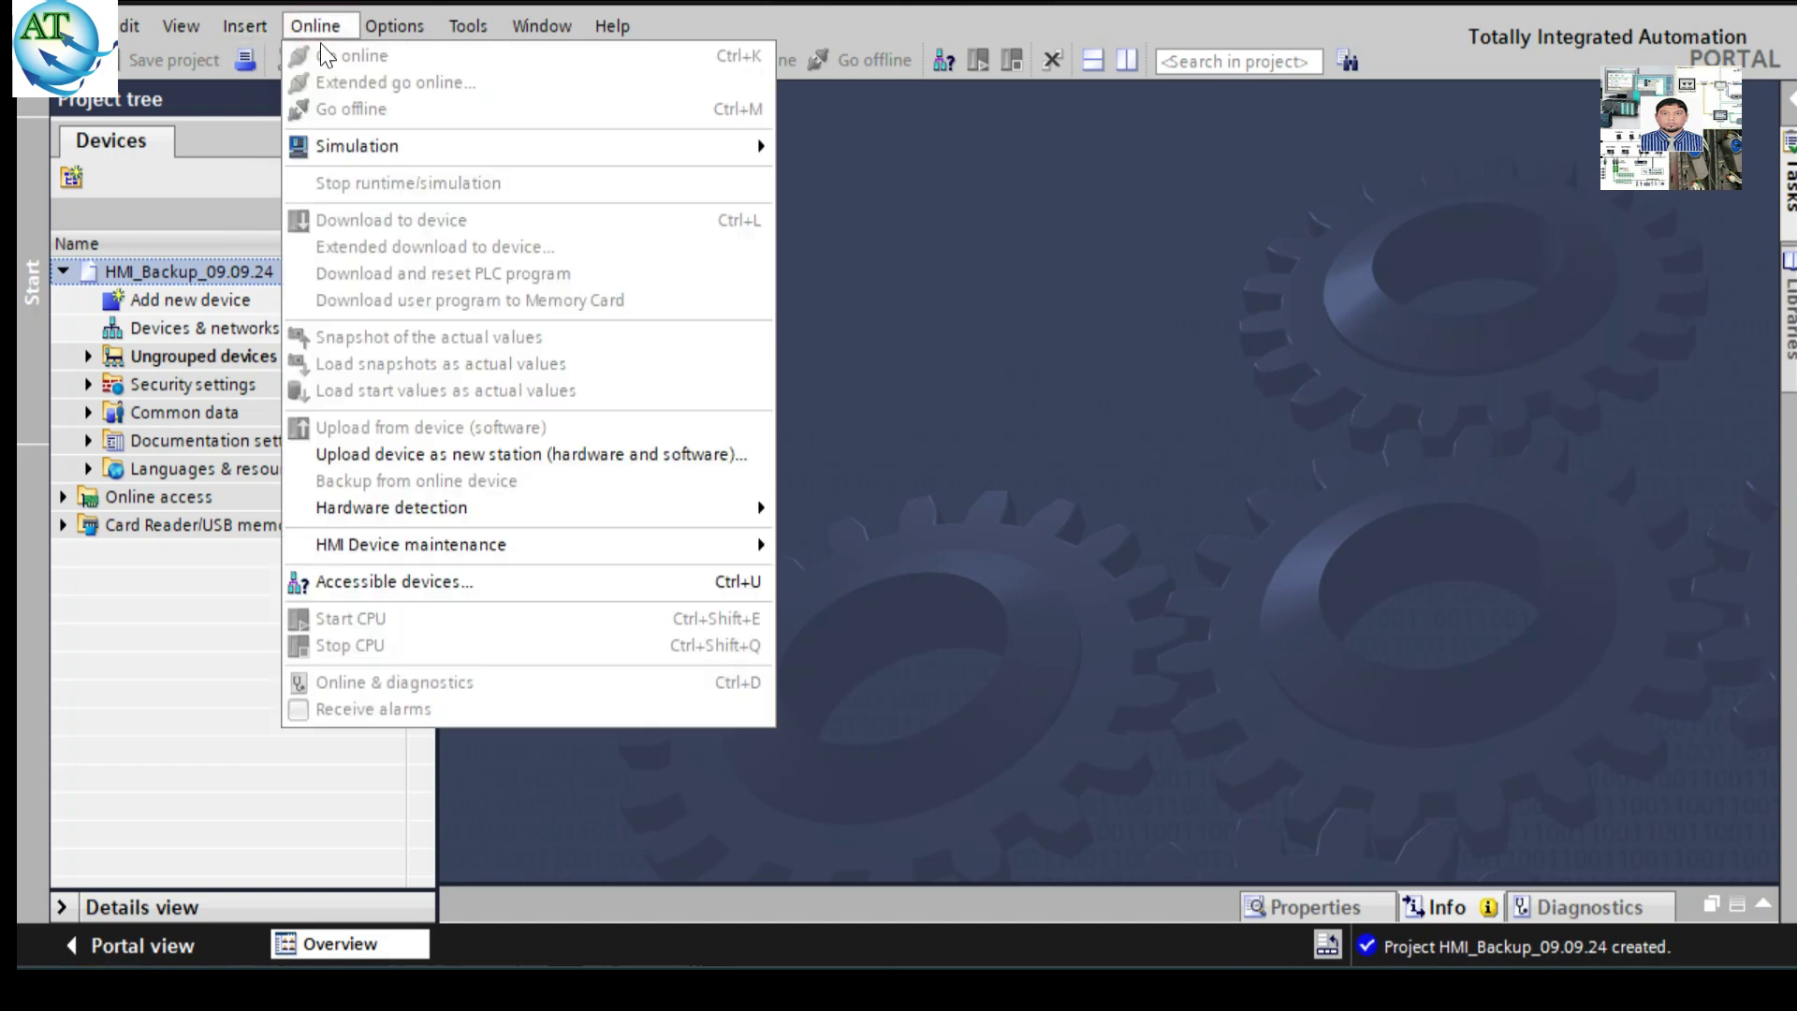
pyautogui.moveTo(477, 541)
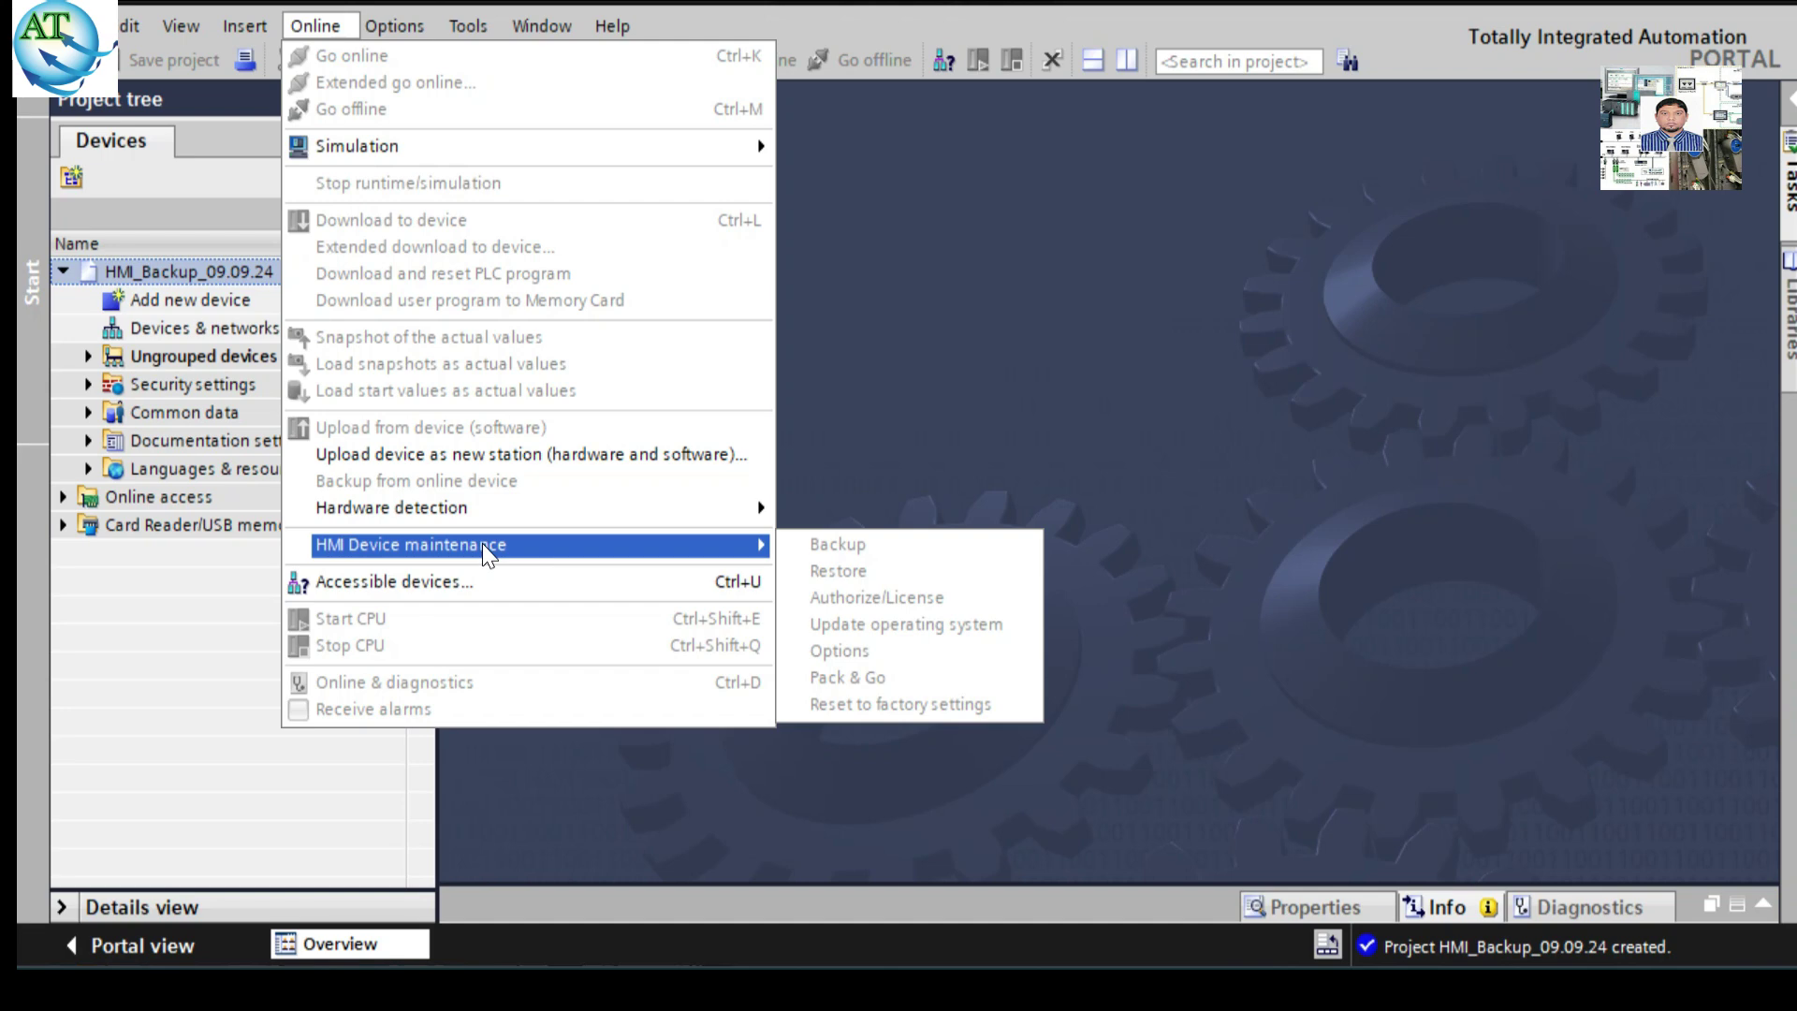
pyautogui.click(166, 268)
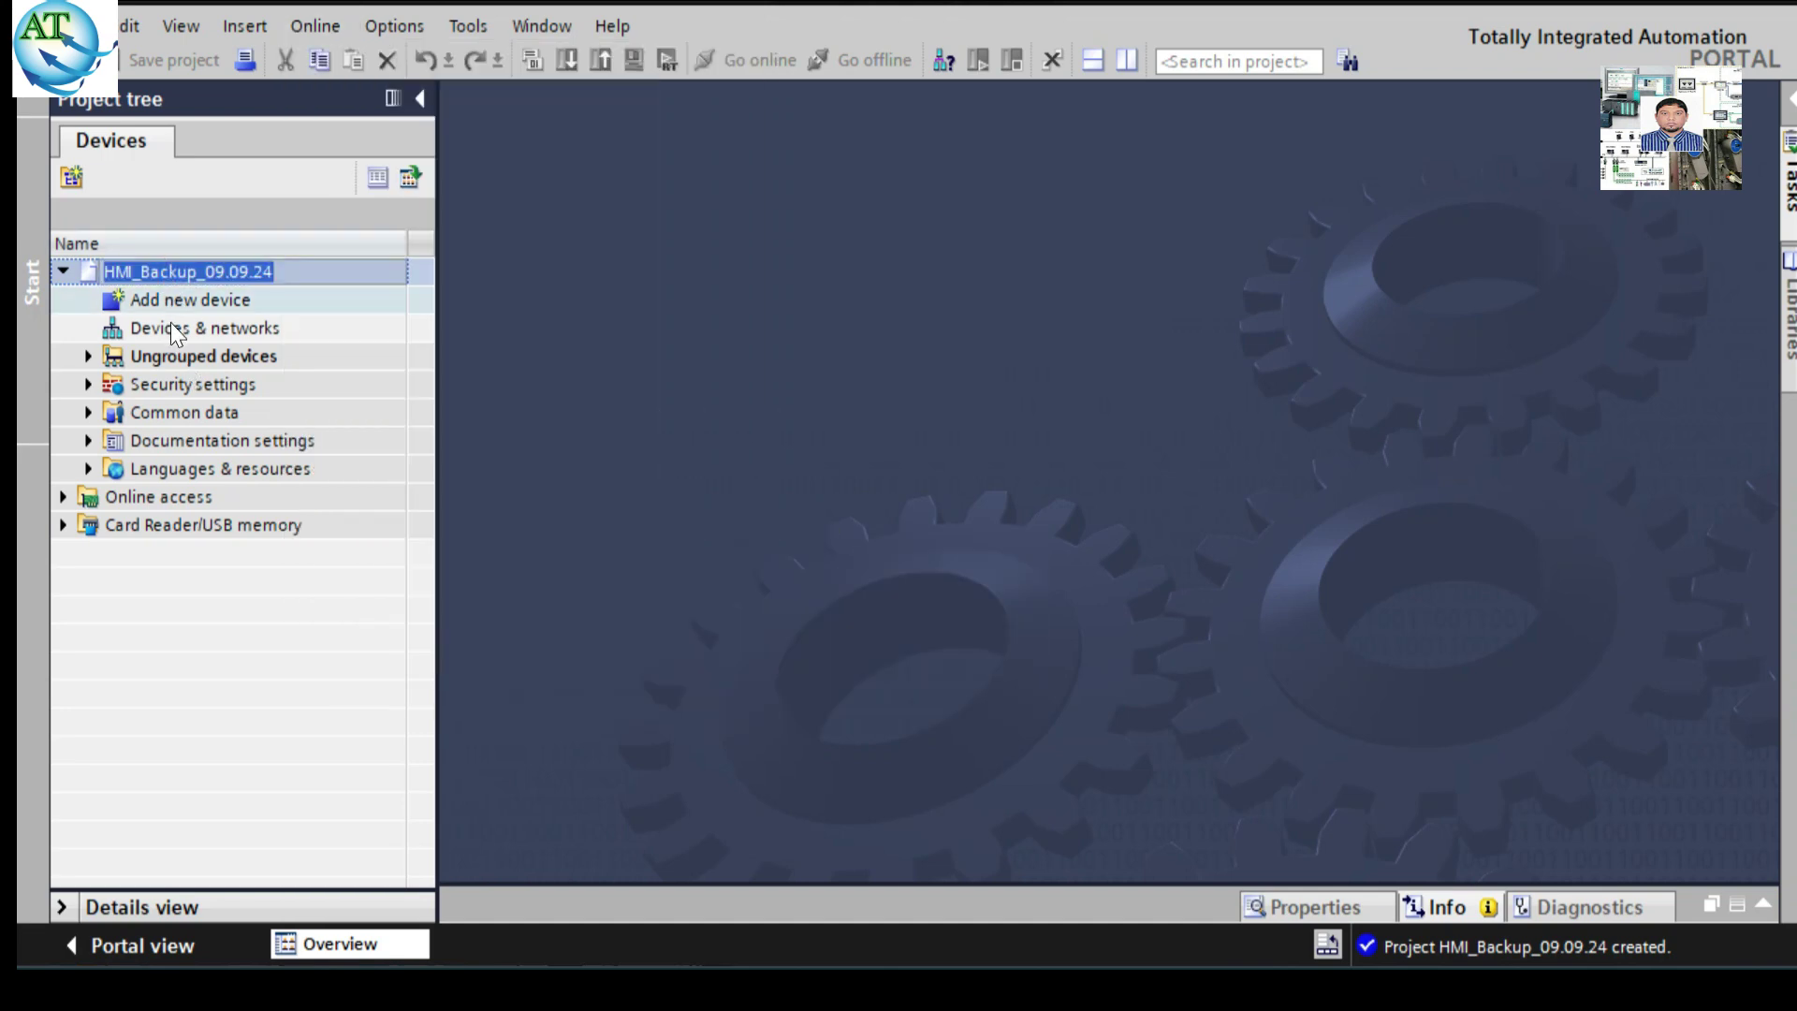
# Add a 7" KTP700 Basic HMI panel, article 6AV2 123-2GB03-0AX0, and finish the device wizard with its default settings.
pyautogui.click(170, 300)
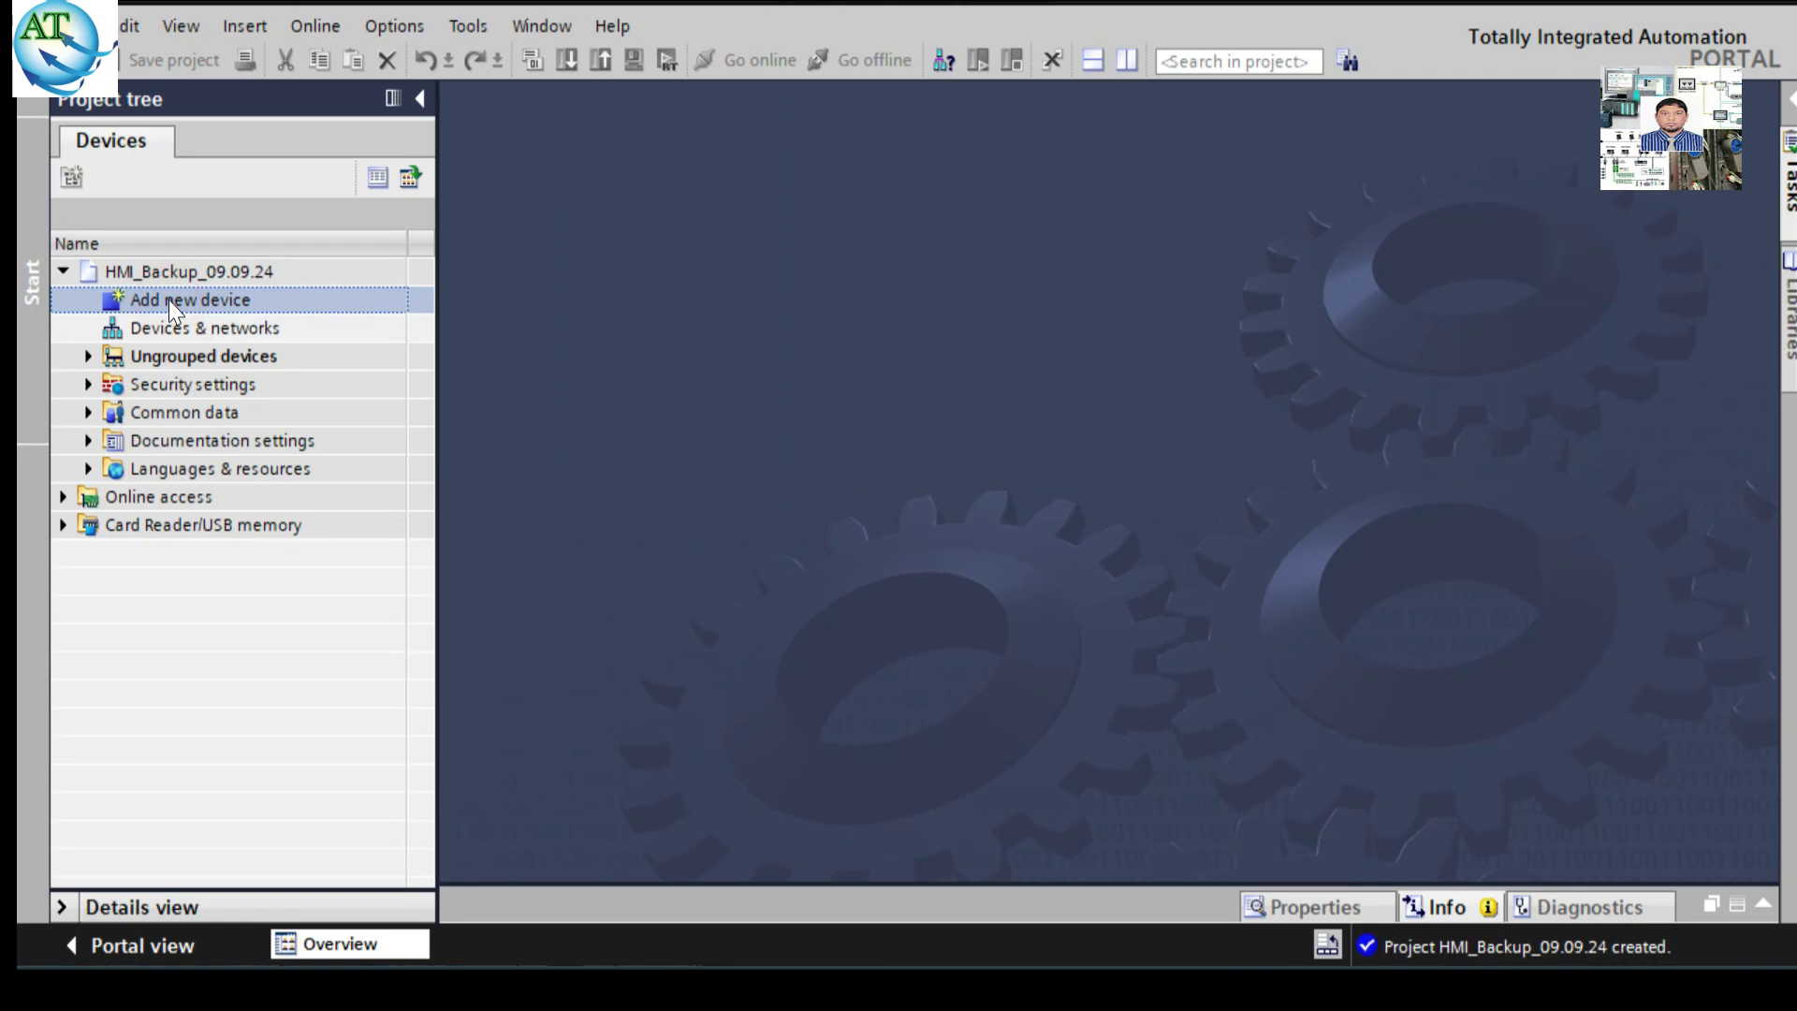
pyautogui.doubleClick(169, 300)
pyautogui.click(514, 363)
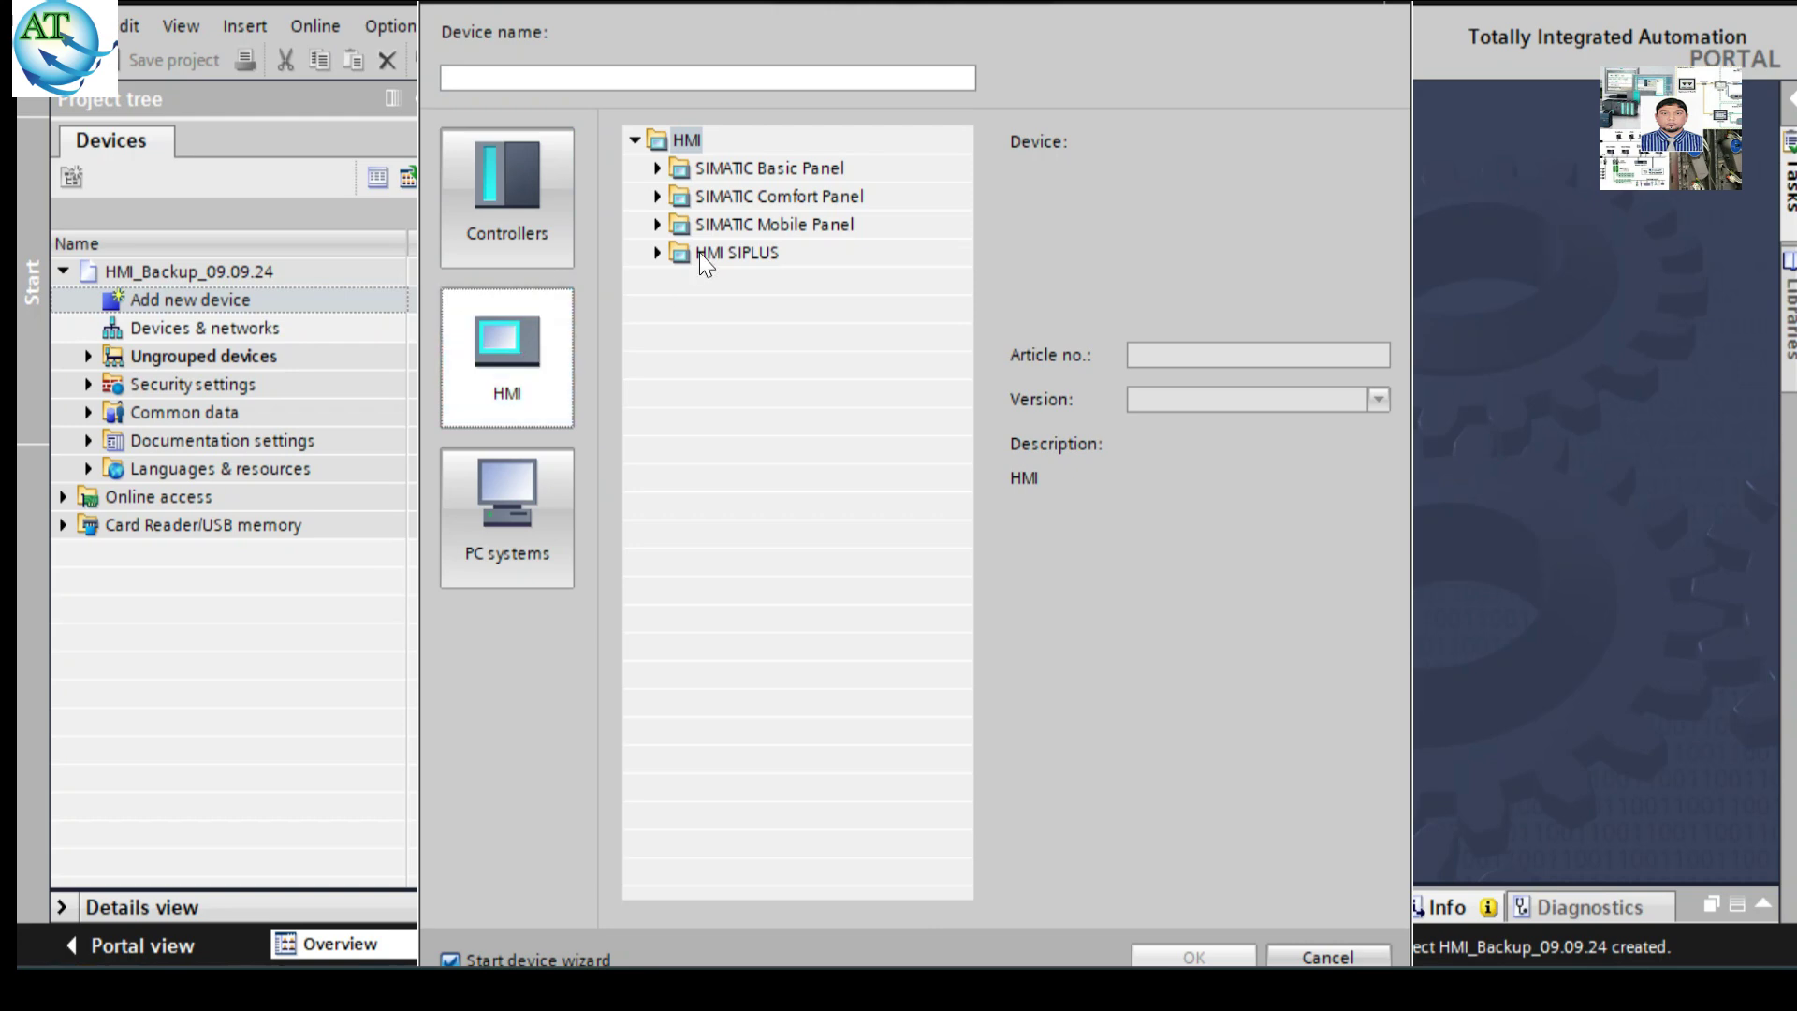
pyautogui.click(658, 169)
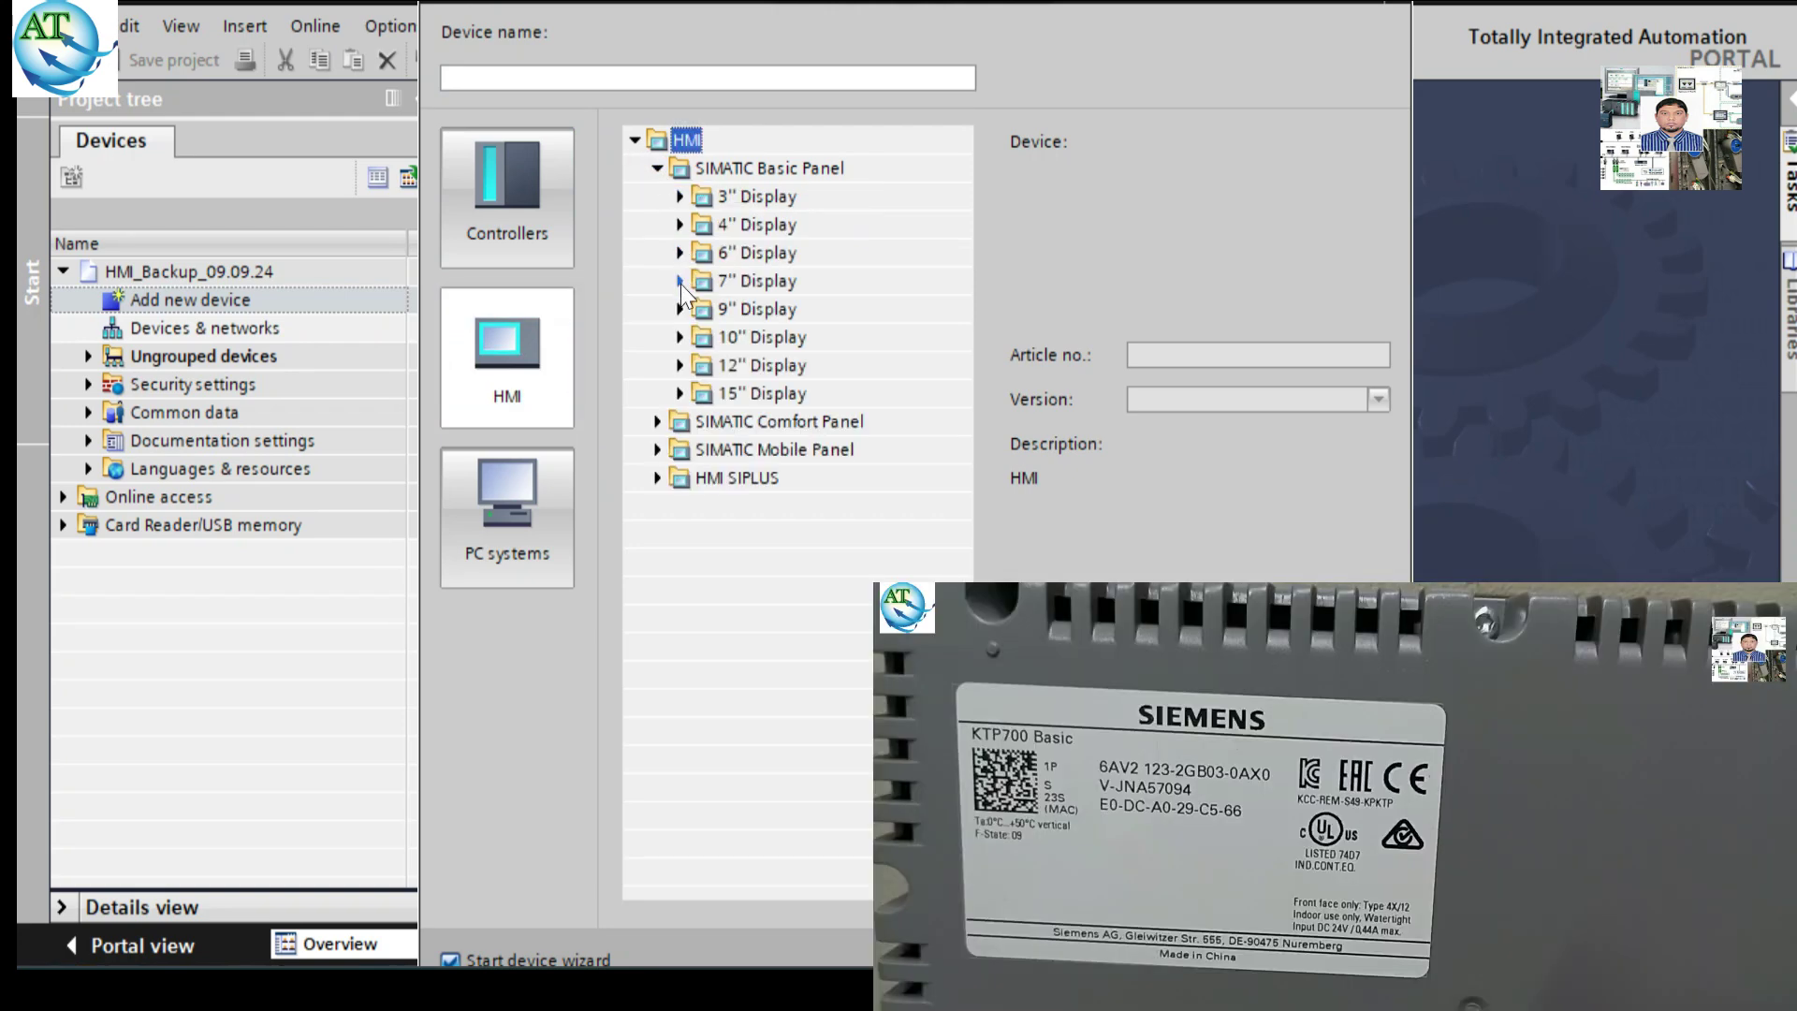
pyautogui.click(682, 281)
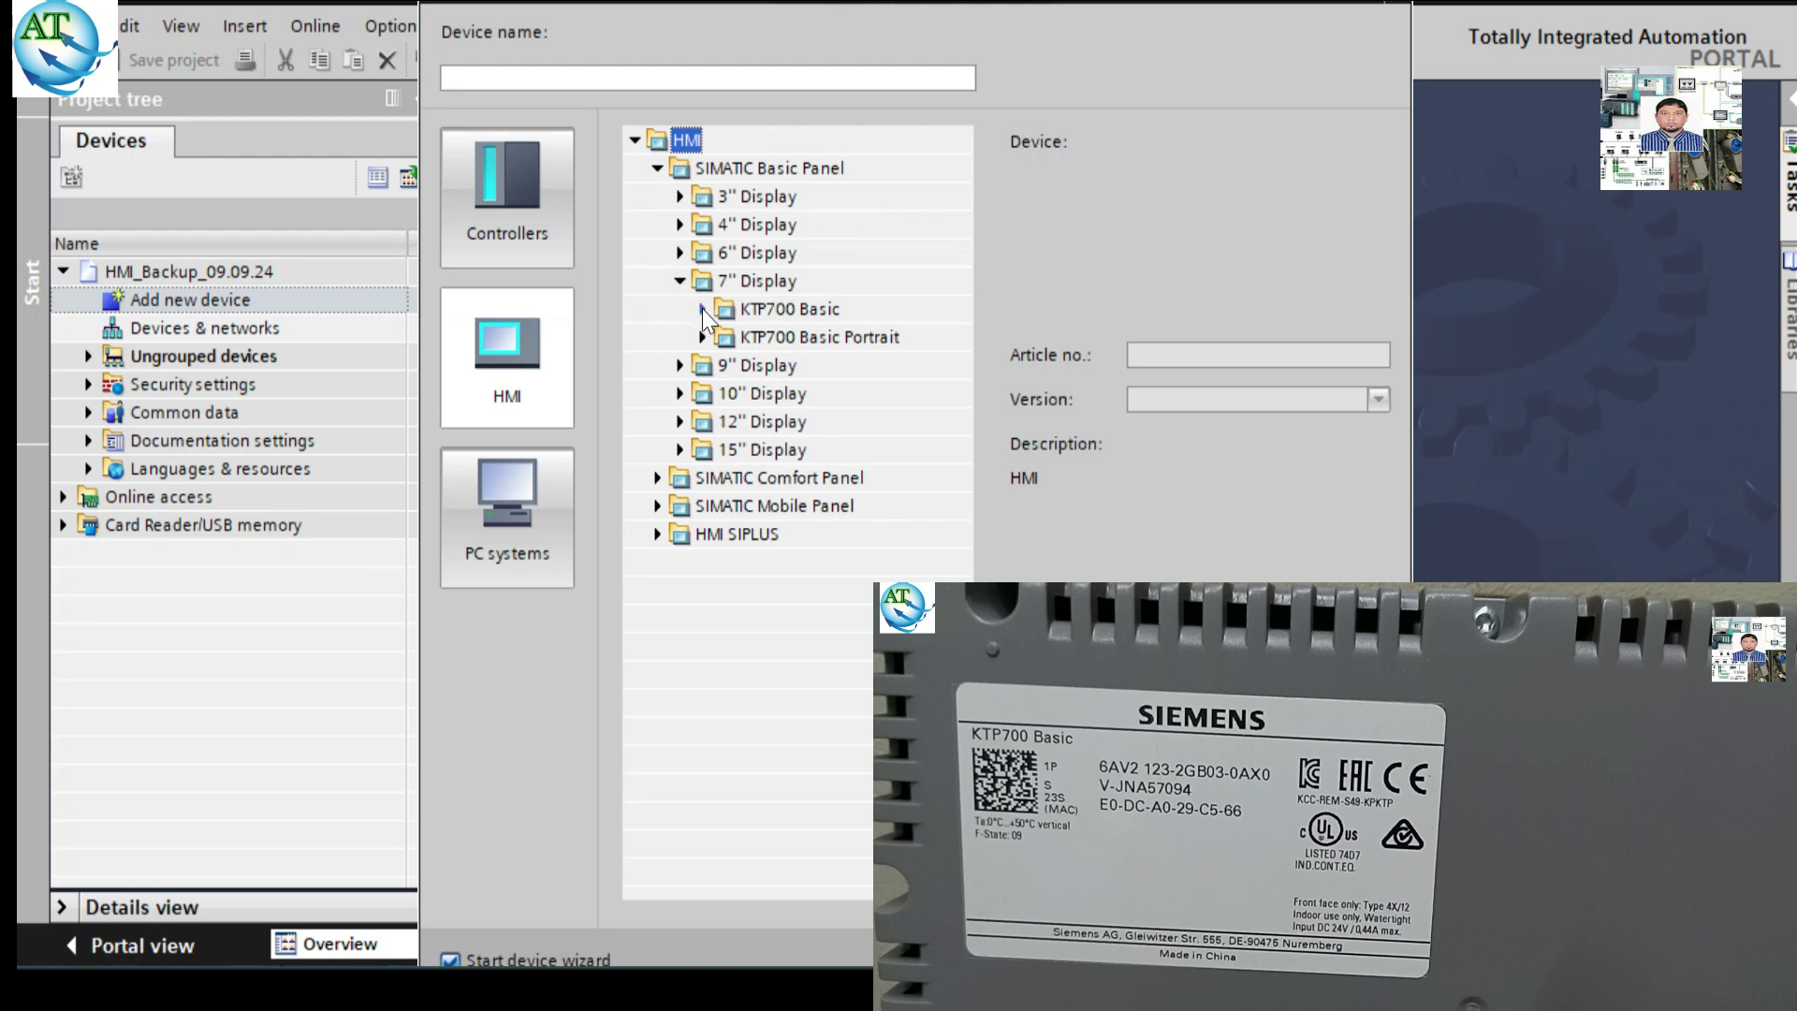
pyautogui.click(701, 308)
pyautogui.click(702, 309)
pyautogui.click(702, 309)
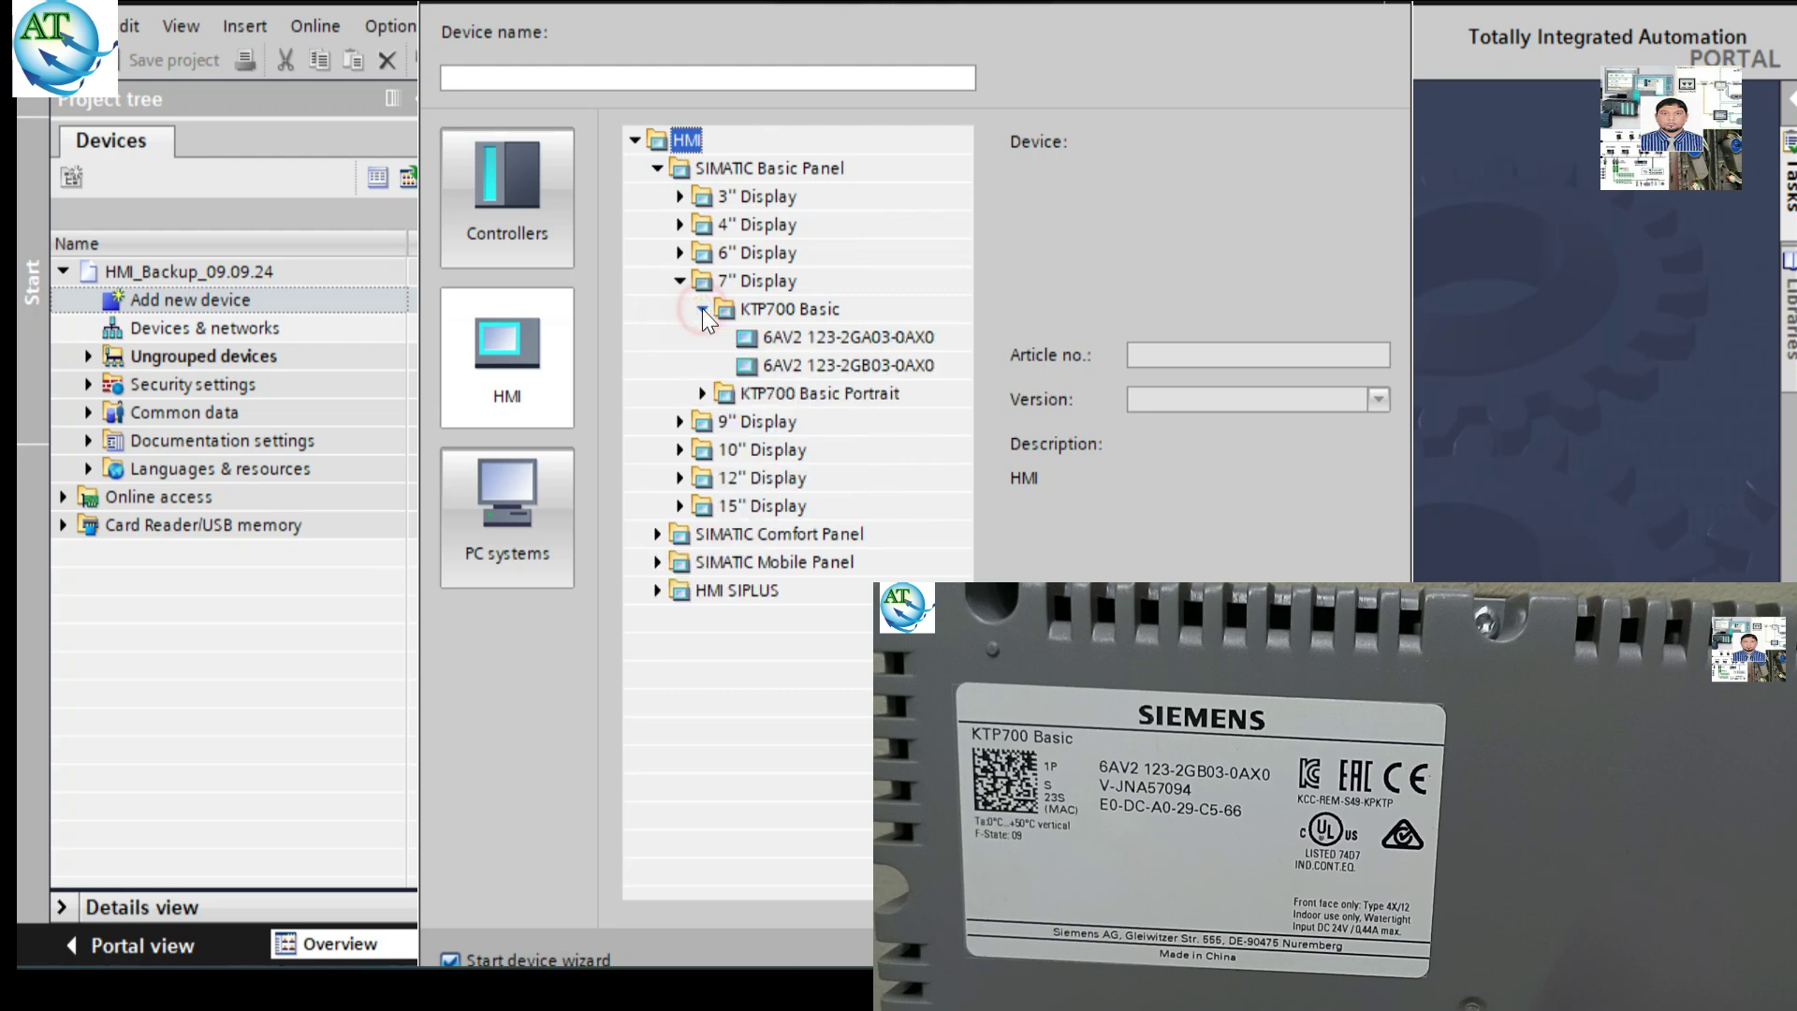
pyautogui.click(817, 367)
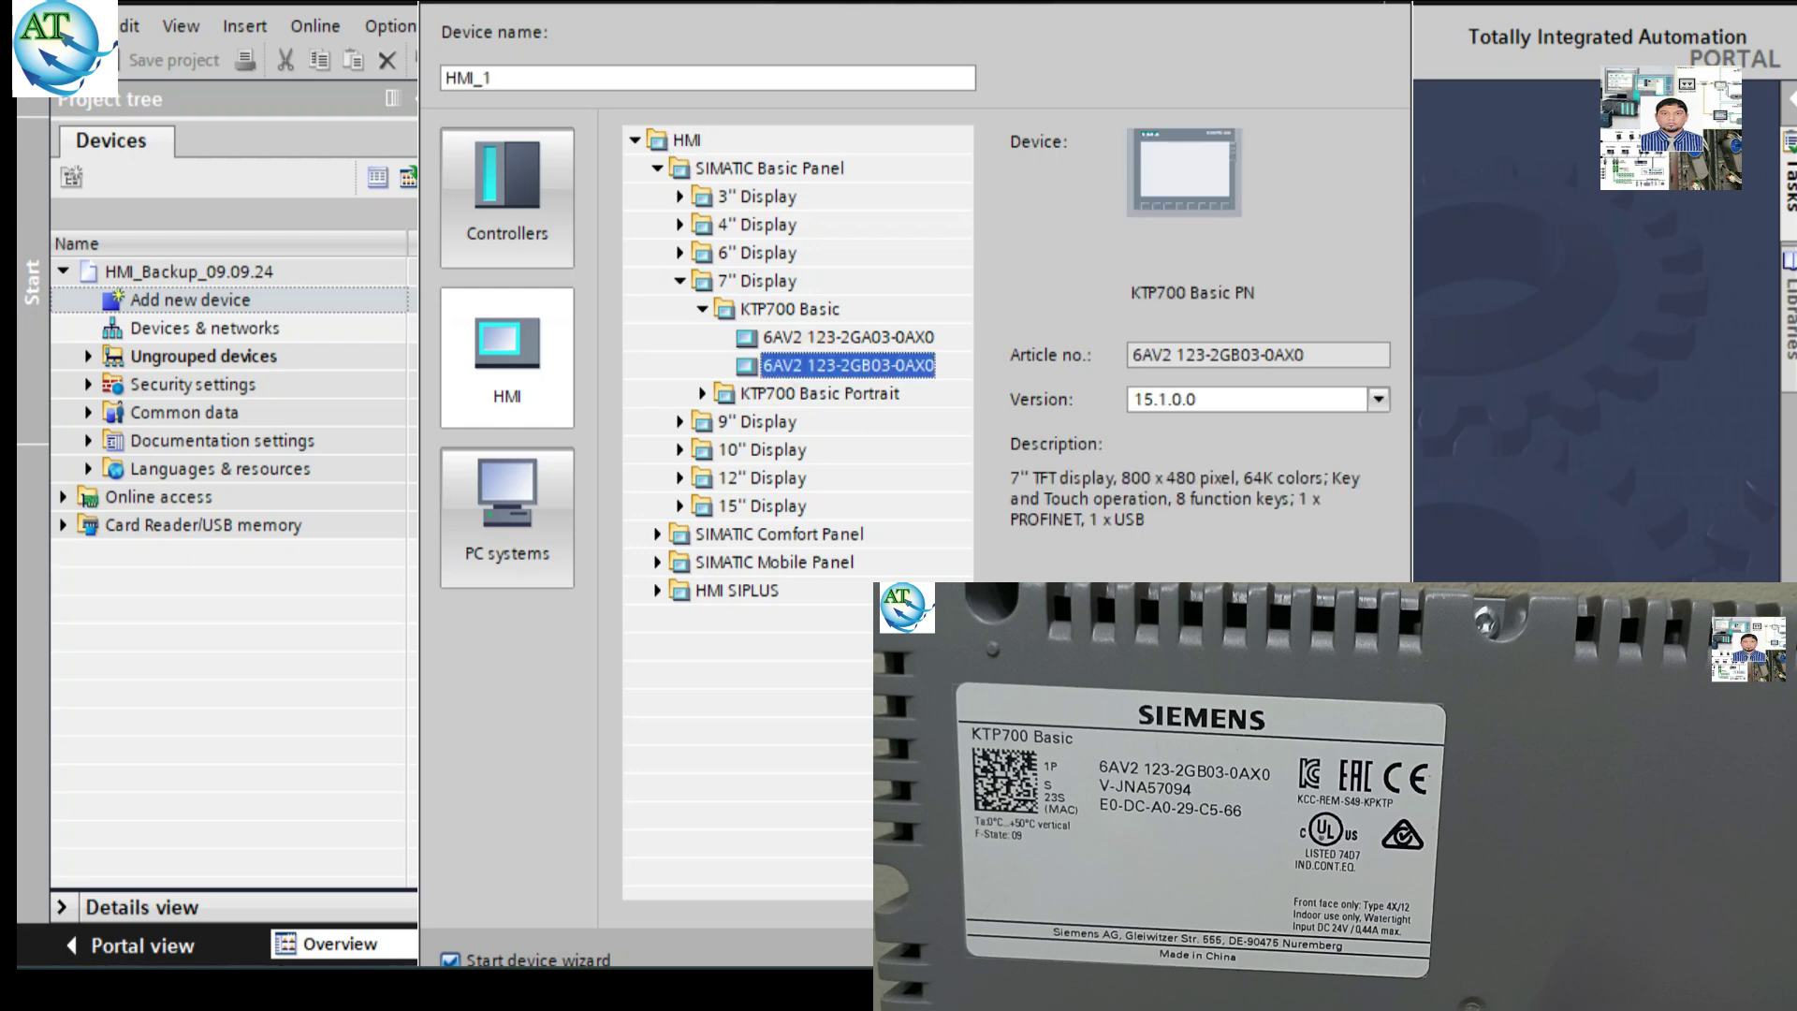
pyautogui.click(1174, 951)
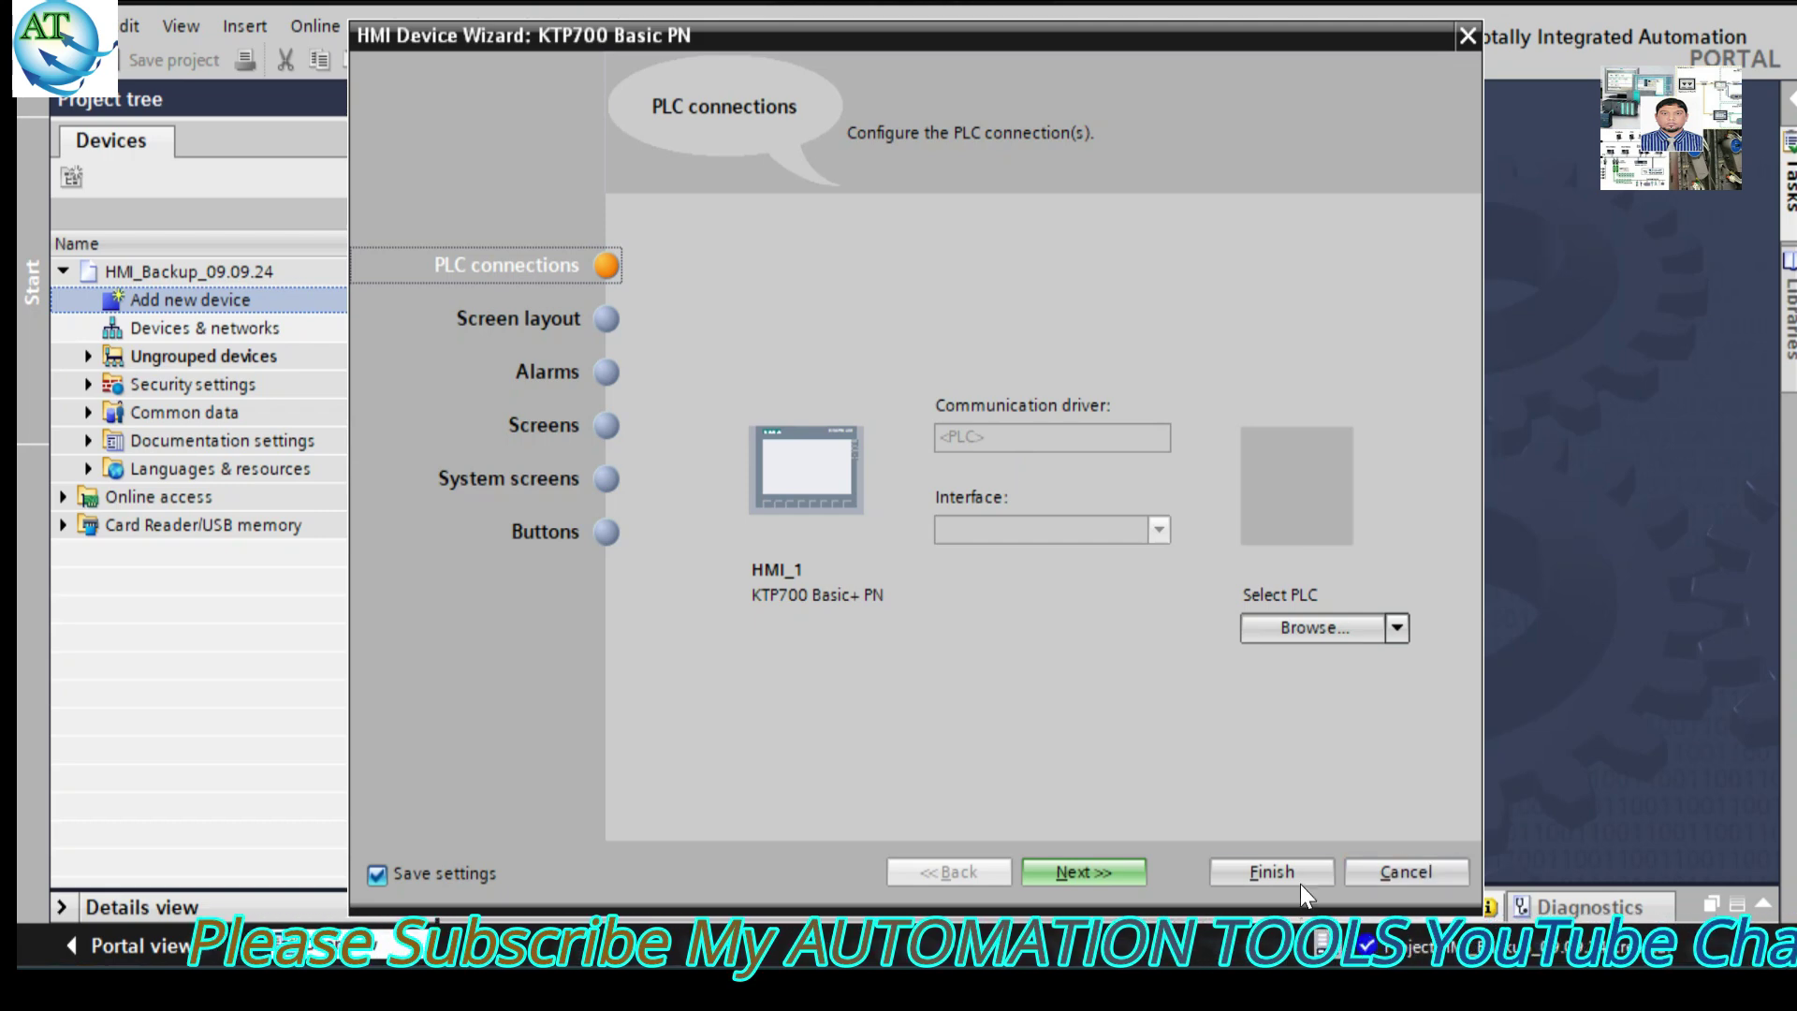
pyautogui.click(1270, 872)
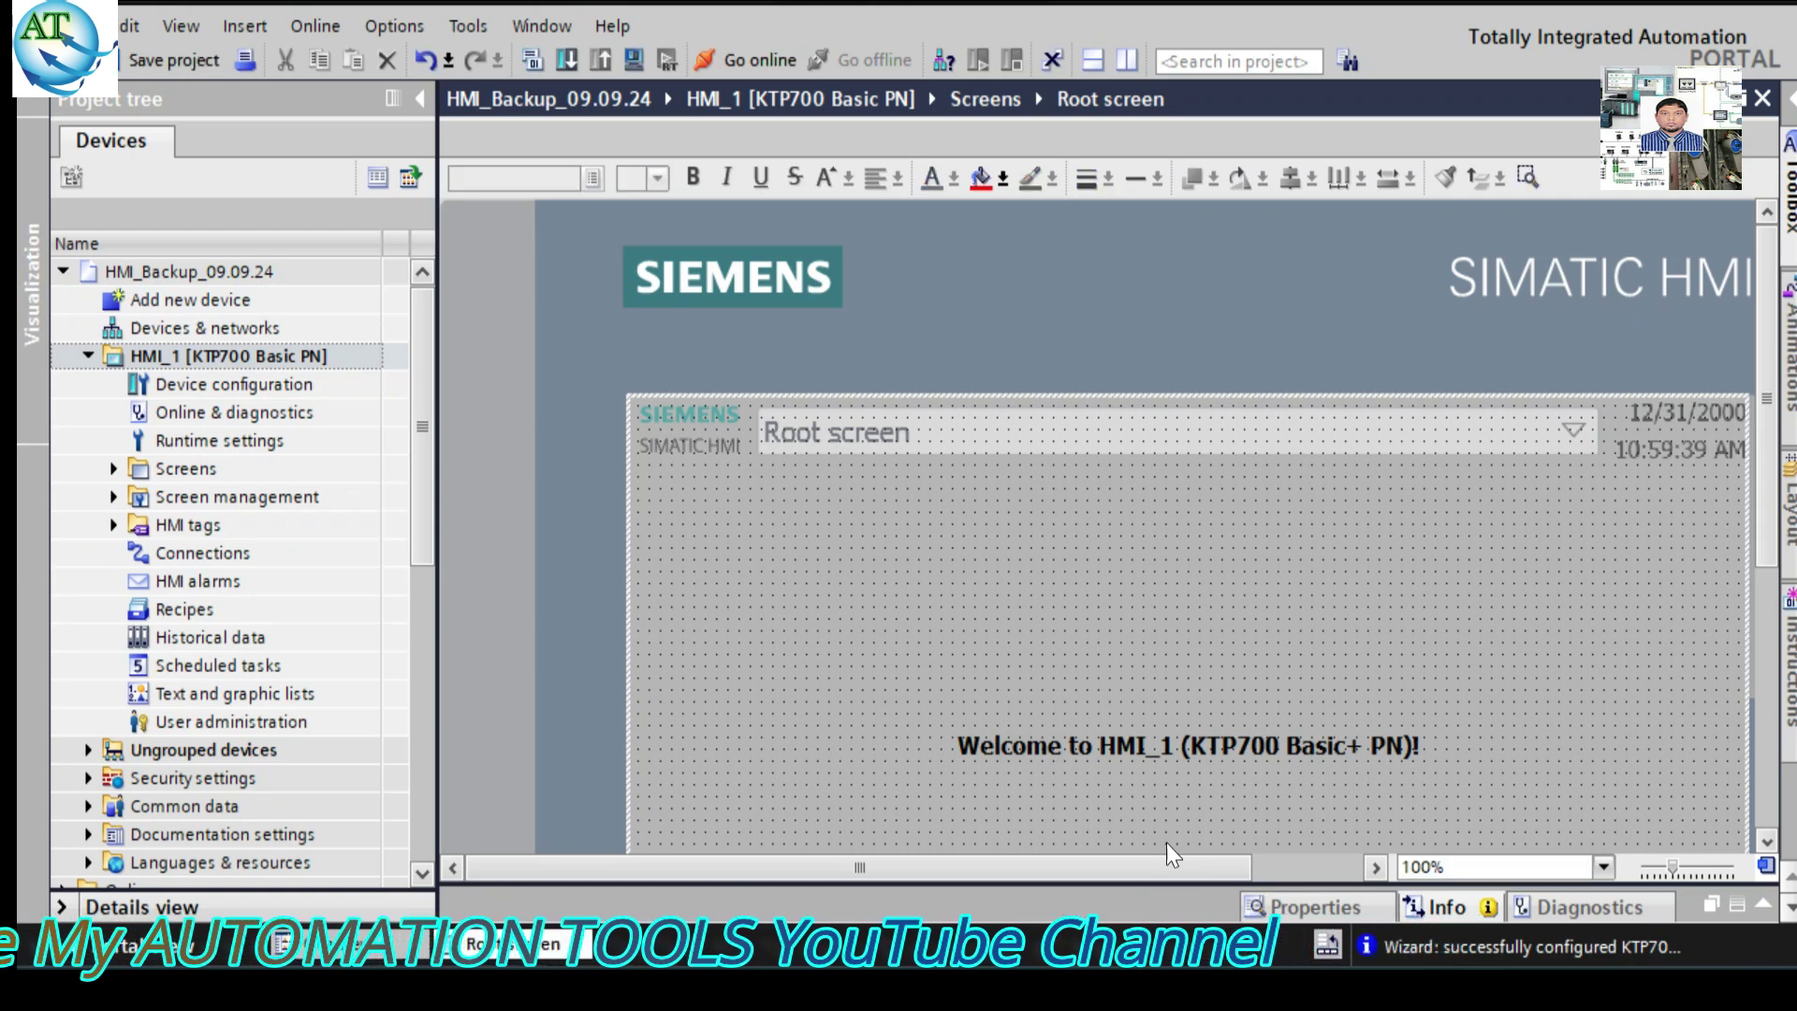
# Open the HMI device maintenance backup dialog for HMI_1 [KTP700 Basic PN].
pyautogui.click(204, 356)
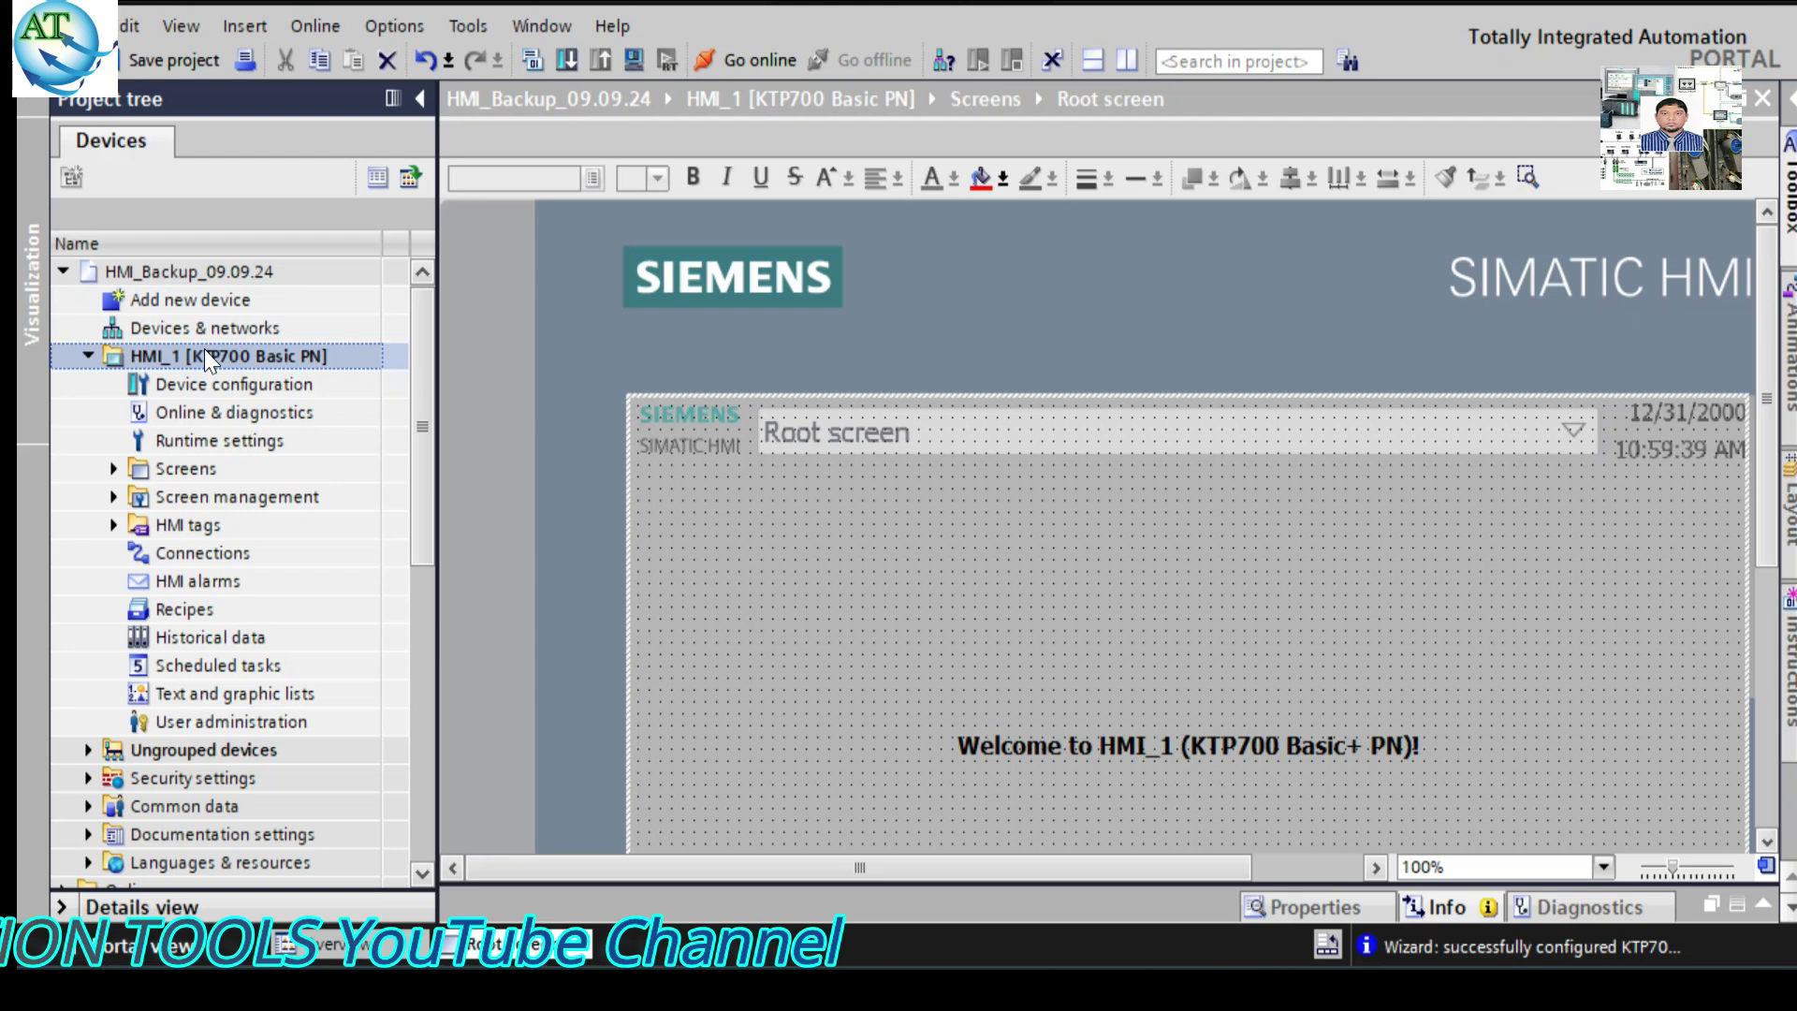
pyautogui.click(314, 26)
pyautogui.moveTo(503, 552)
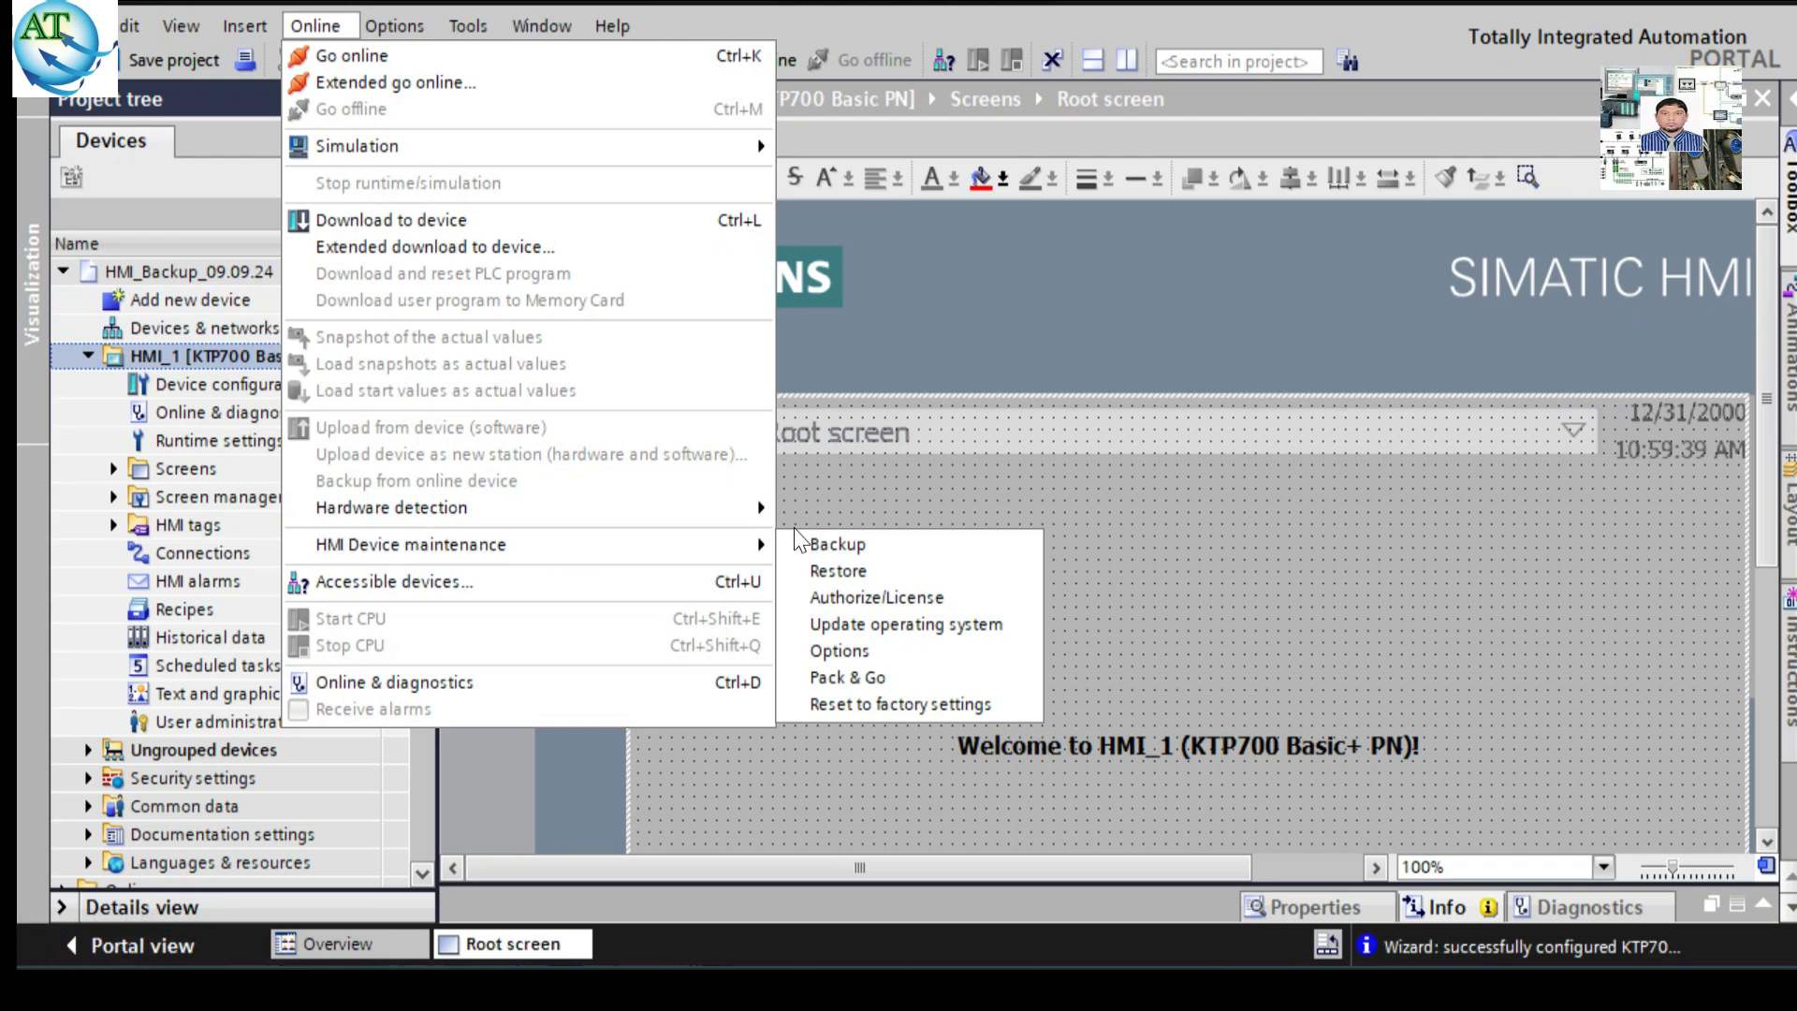
pyautogui.click(835, 547)
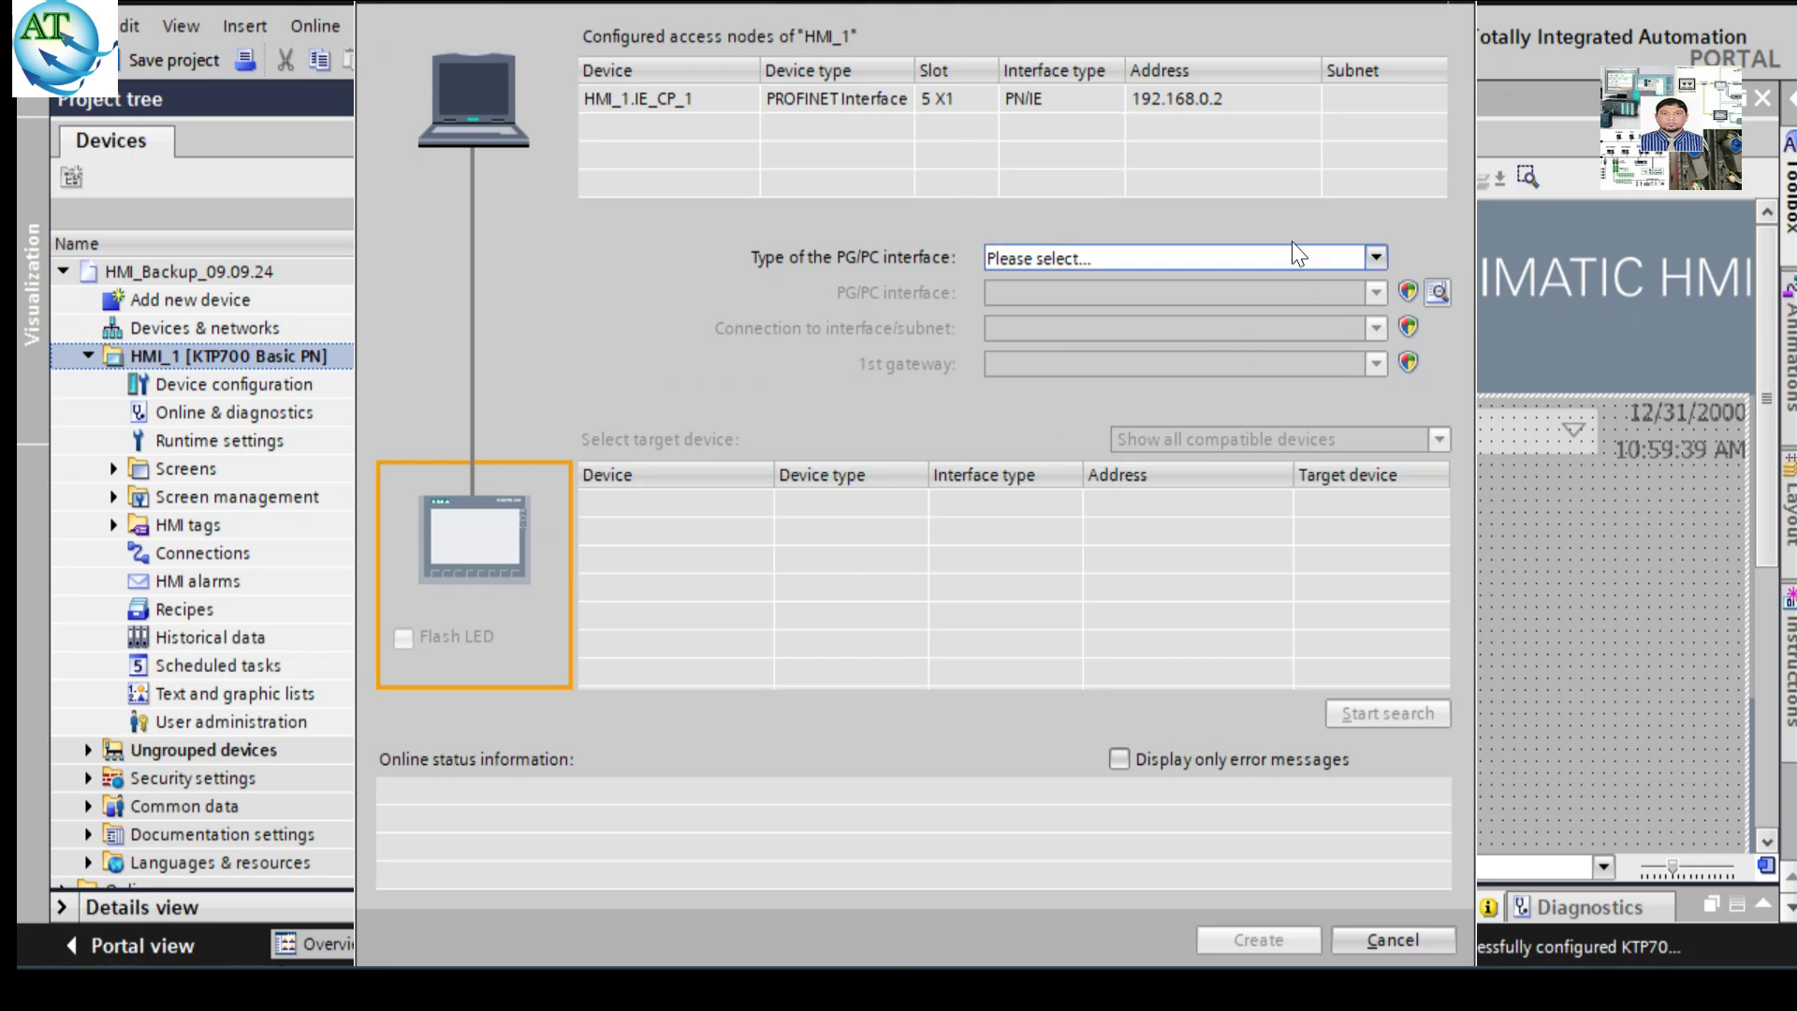
# Set the PG/PC interface type to PN/IE with the Realtek PCIe GbE Family Controller and search for compatible target devices.
pyautogui.click(1260, 256)
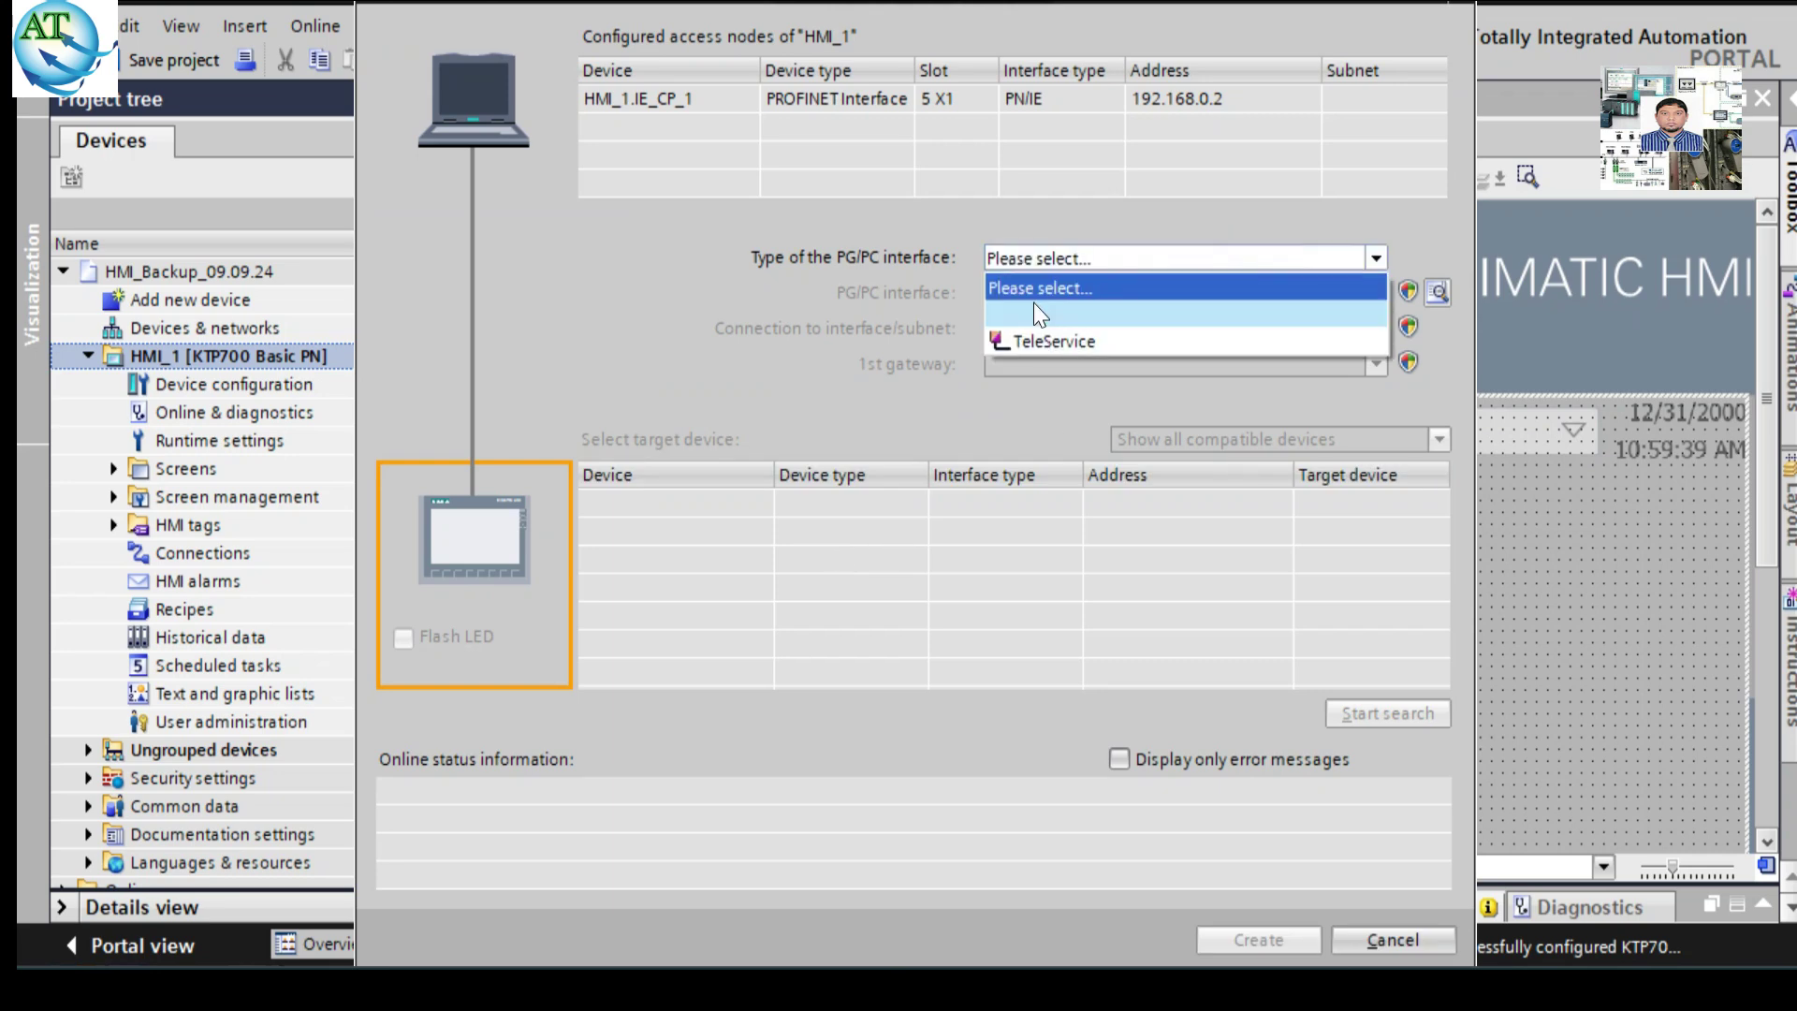
pyautogui.click(1023, 316)
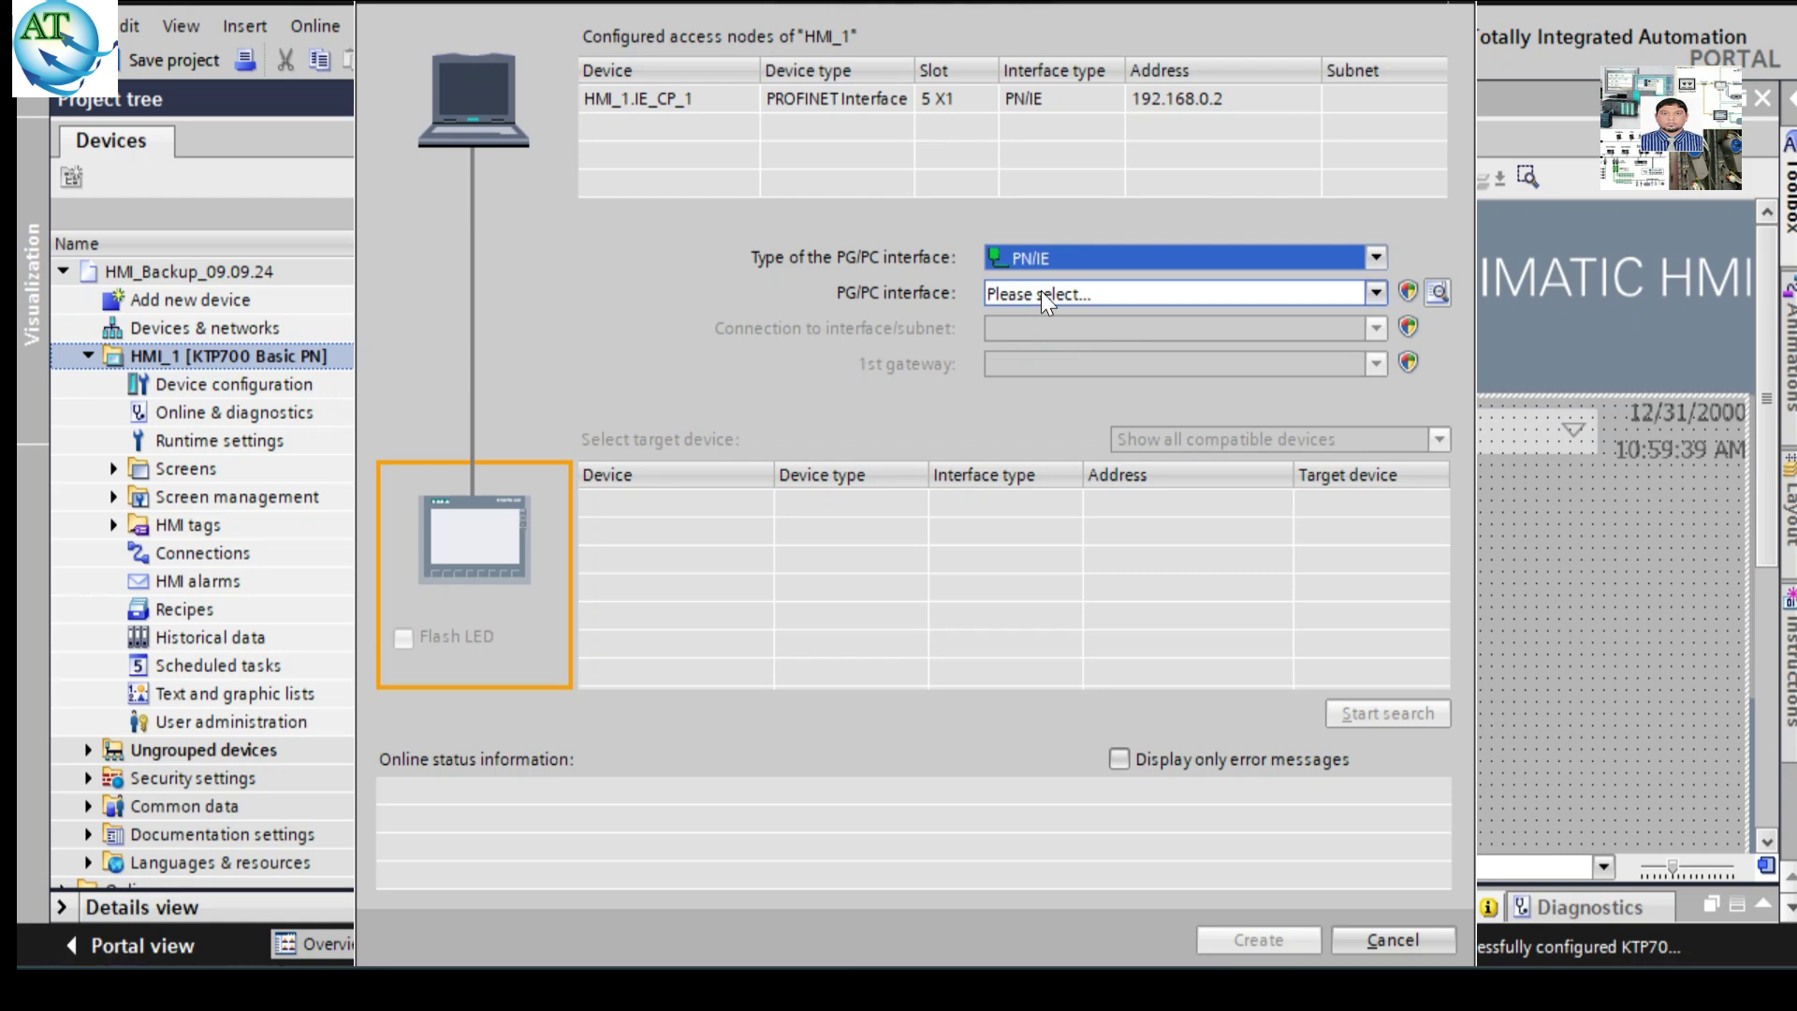
pyautogui.click(1041, 292)
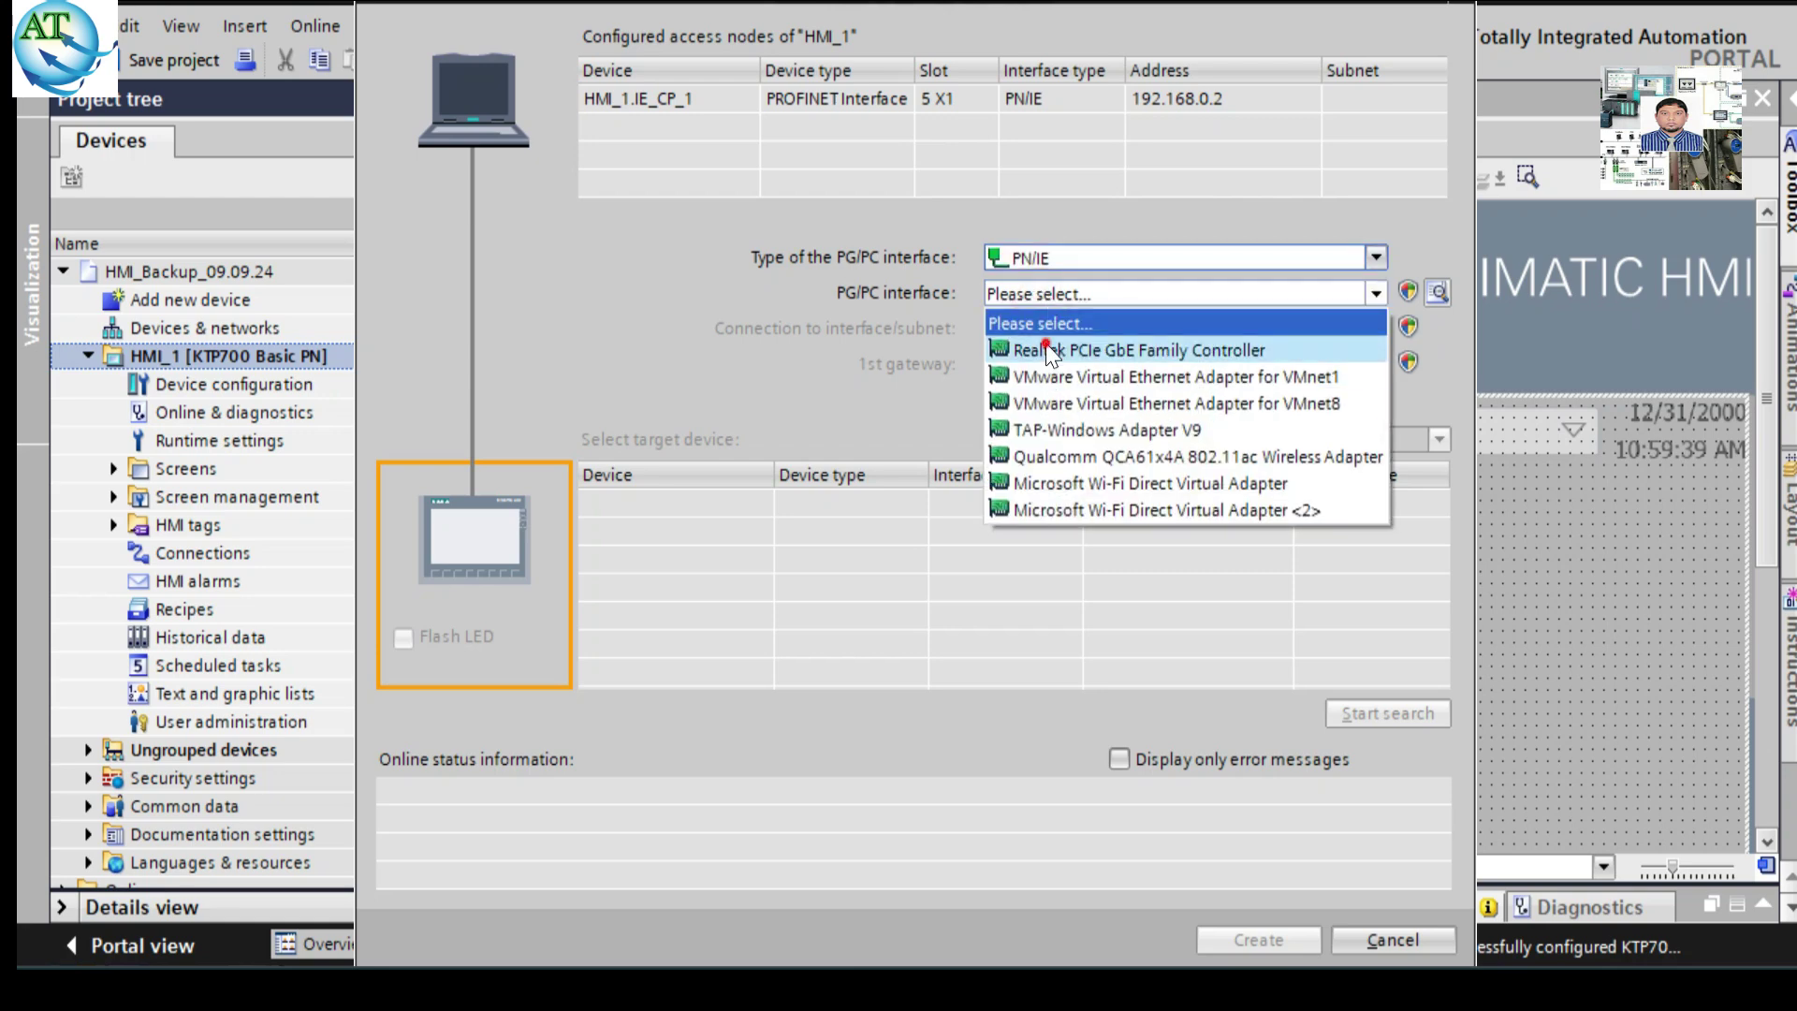
pyautogui.click(1046, 346)
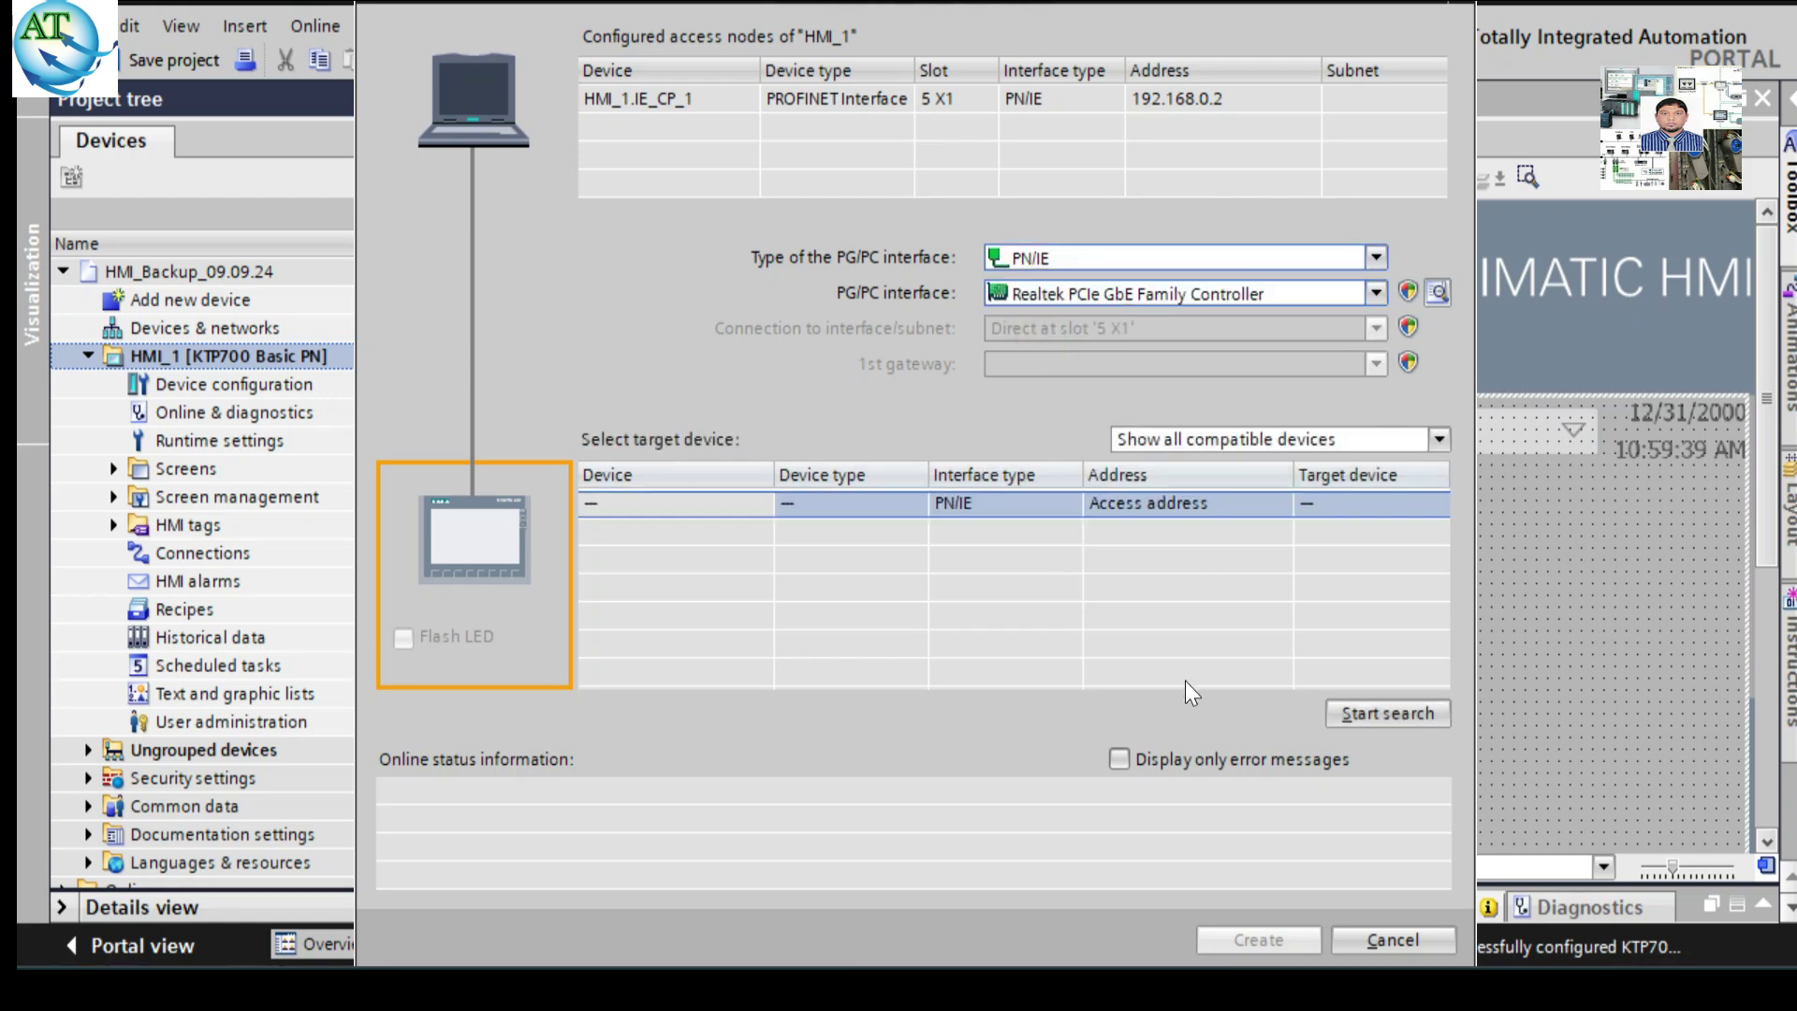
pyautogui.click(1358, 709)
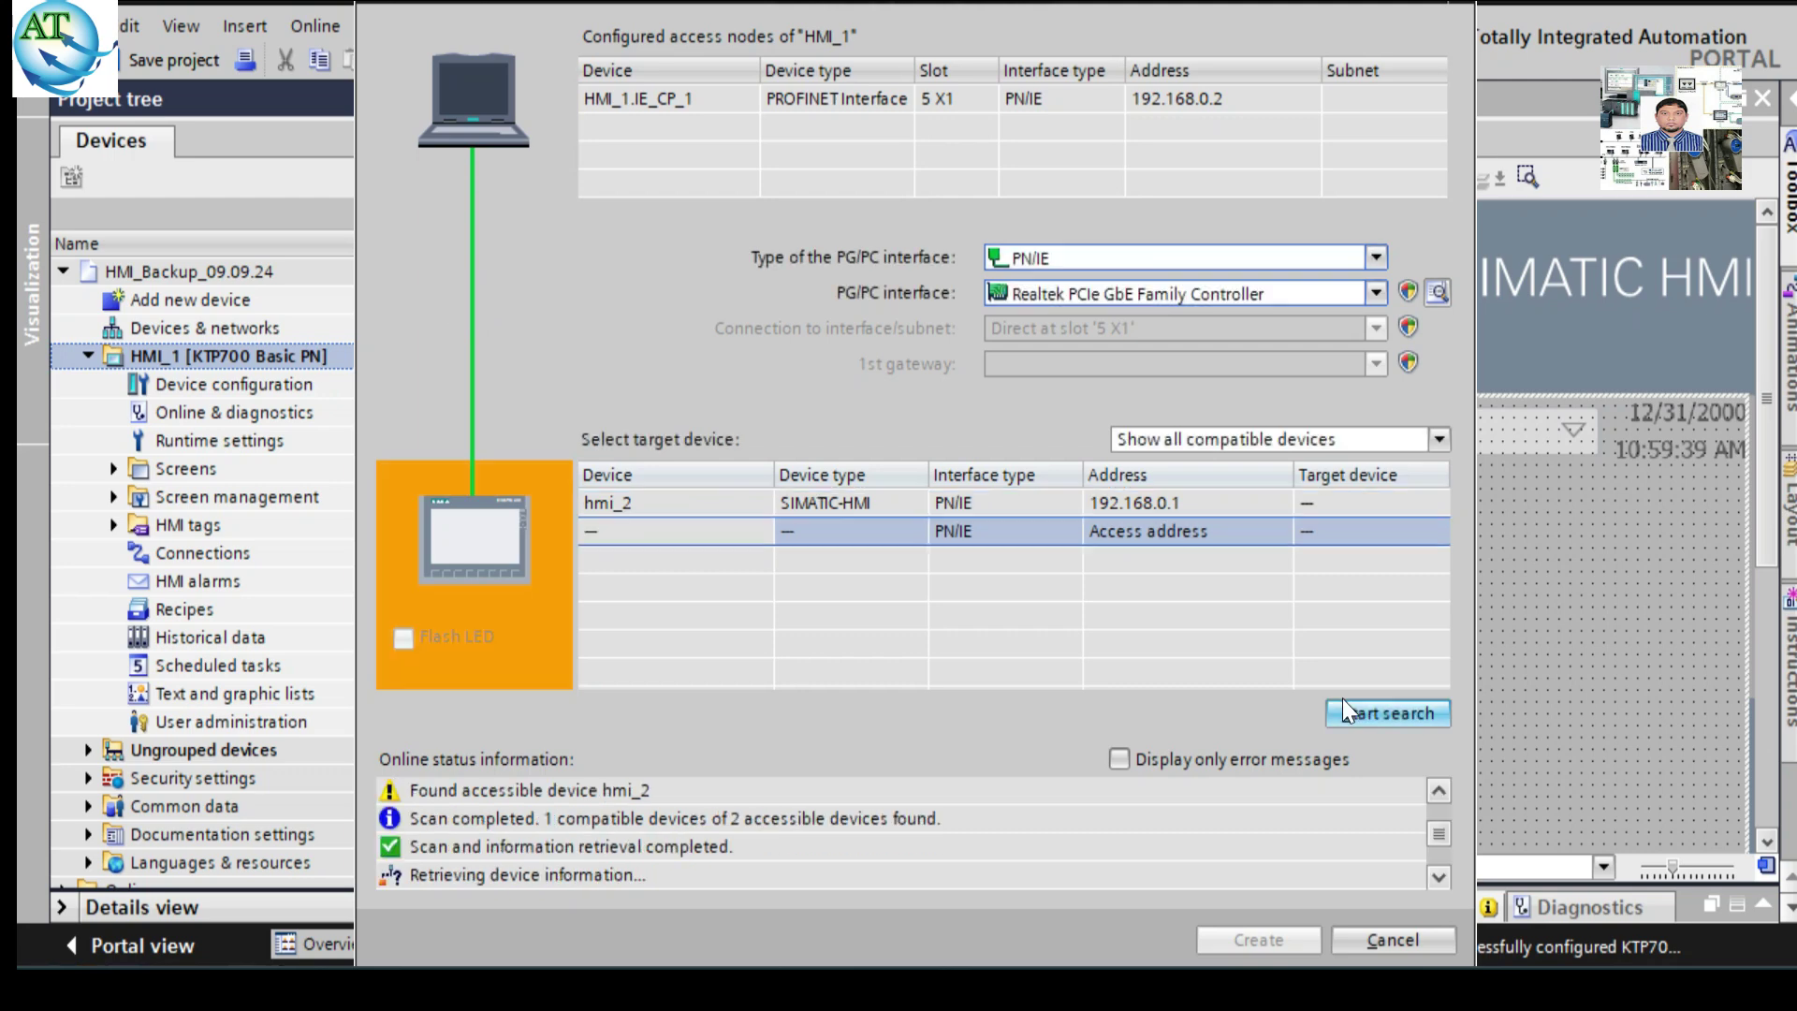
# Choose hmi_2 at 192.168.0.1 as the target device and create the backup connection to it.
pyautogui.click(800, 501)
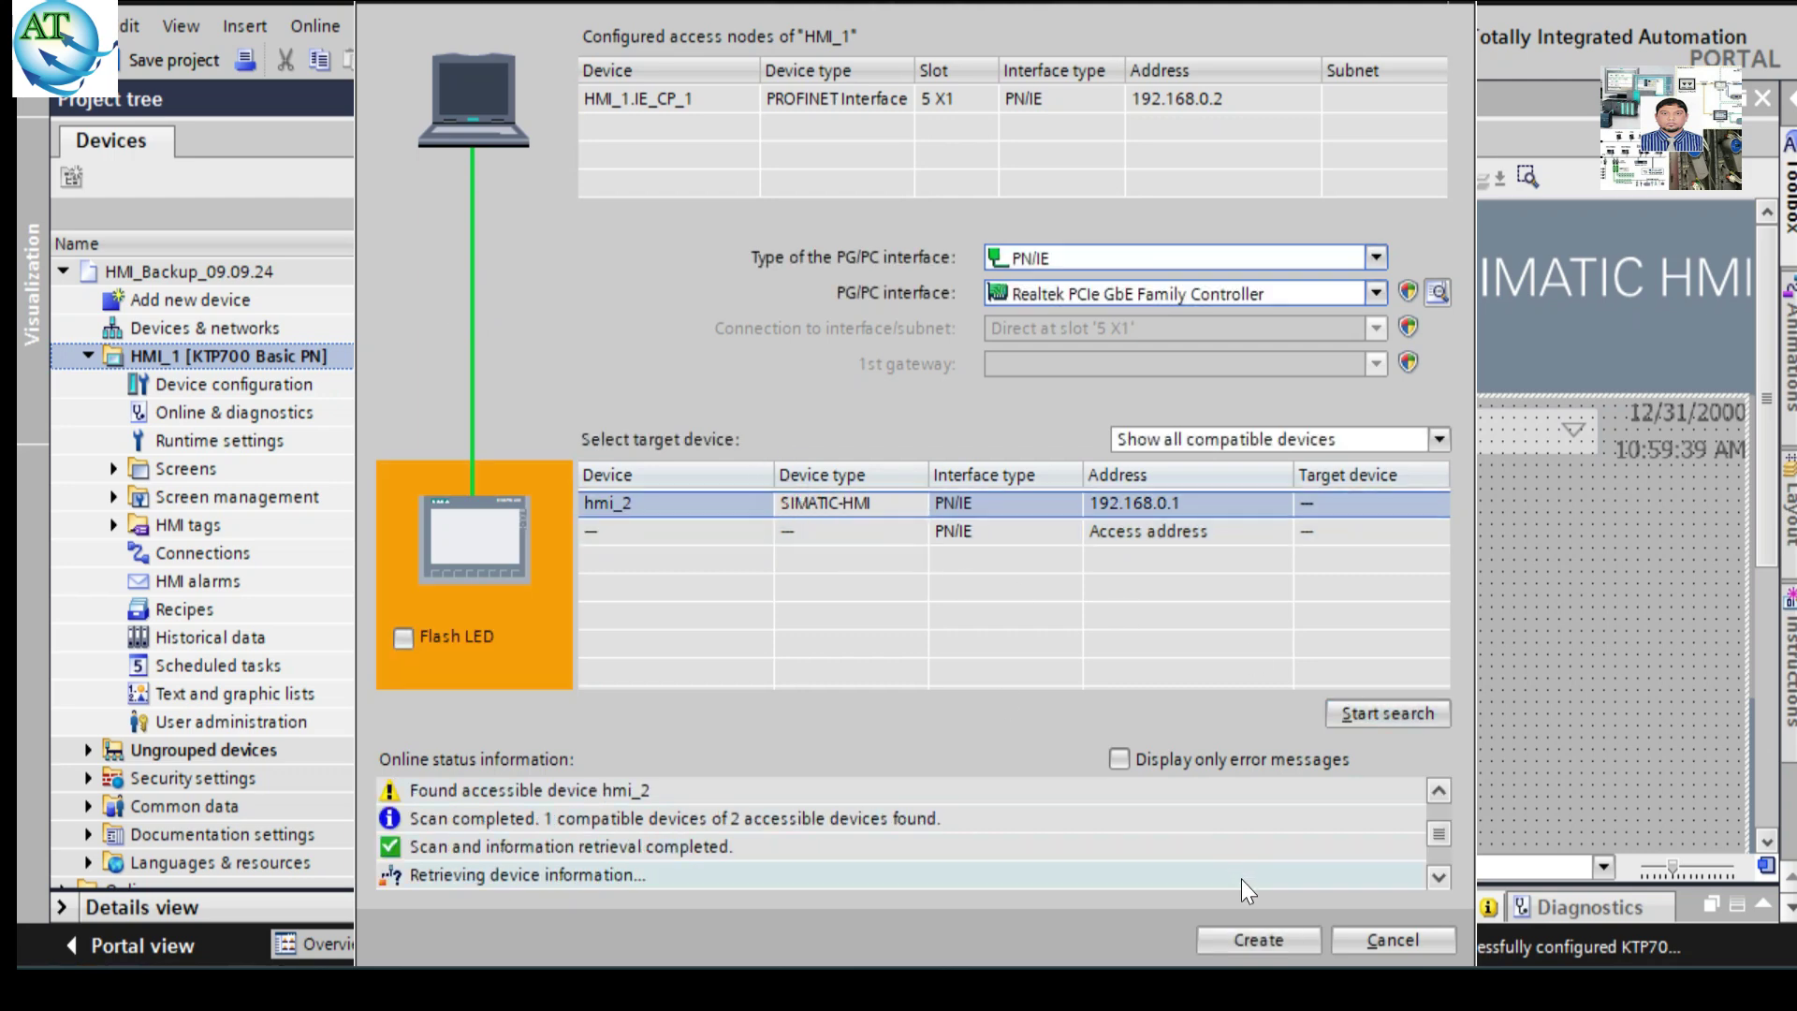
pyautogui.click(1252, 942)
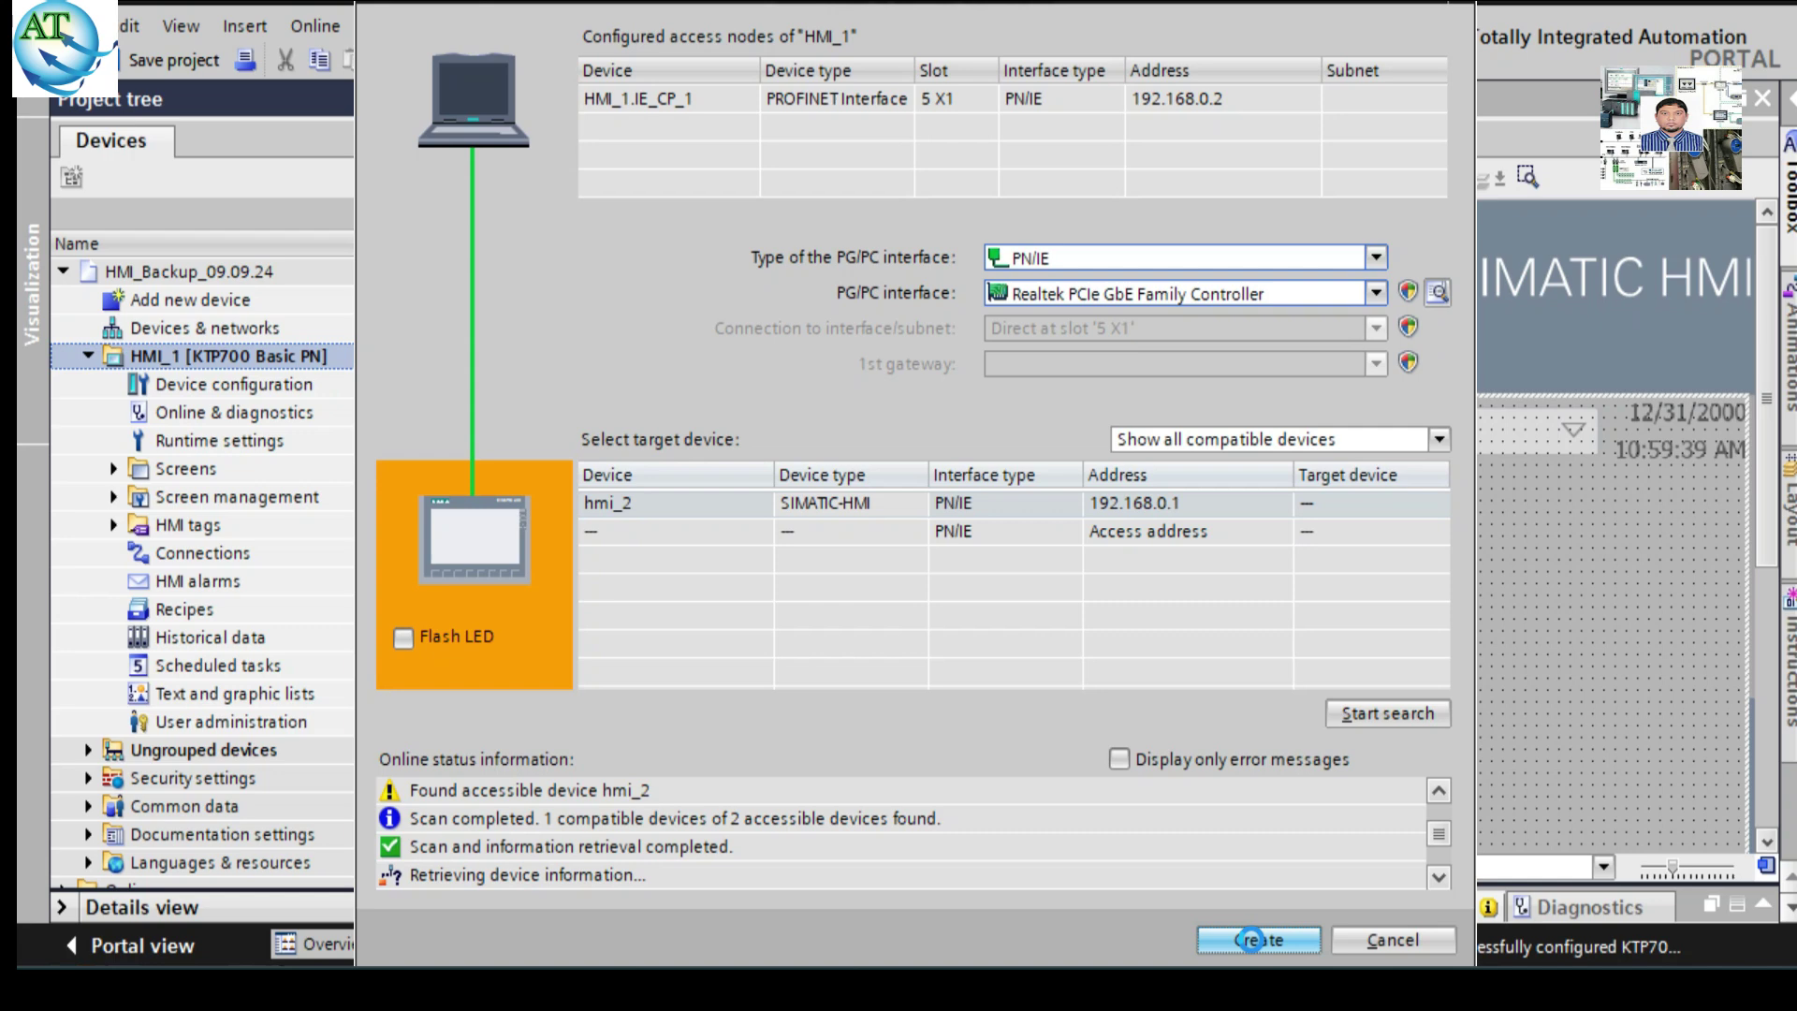
pyautogui.click(1251, 939)
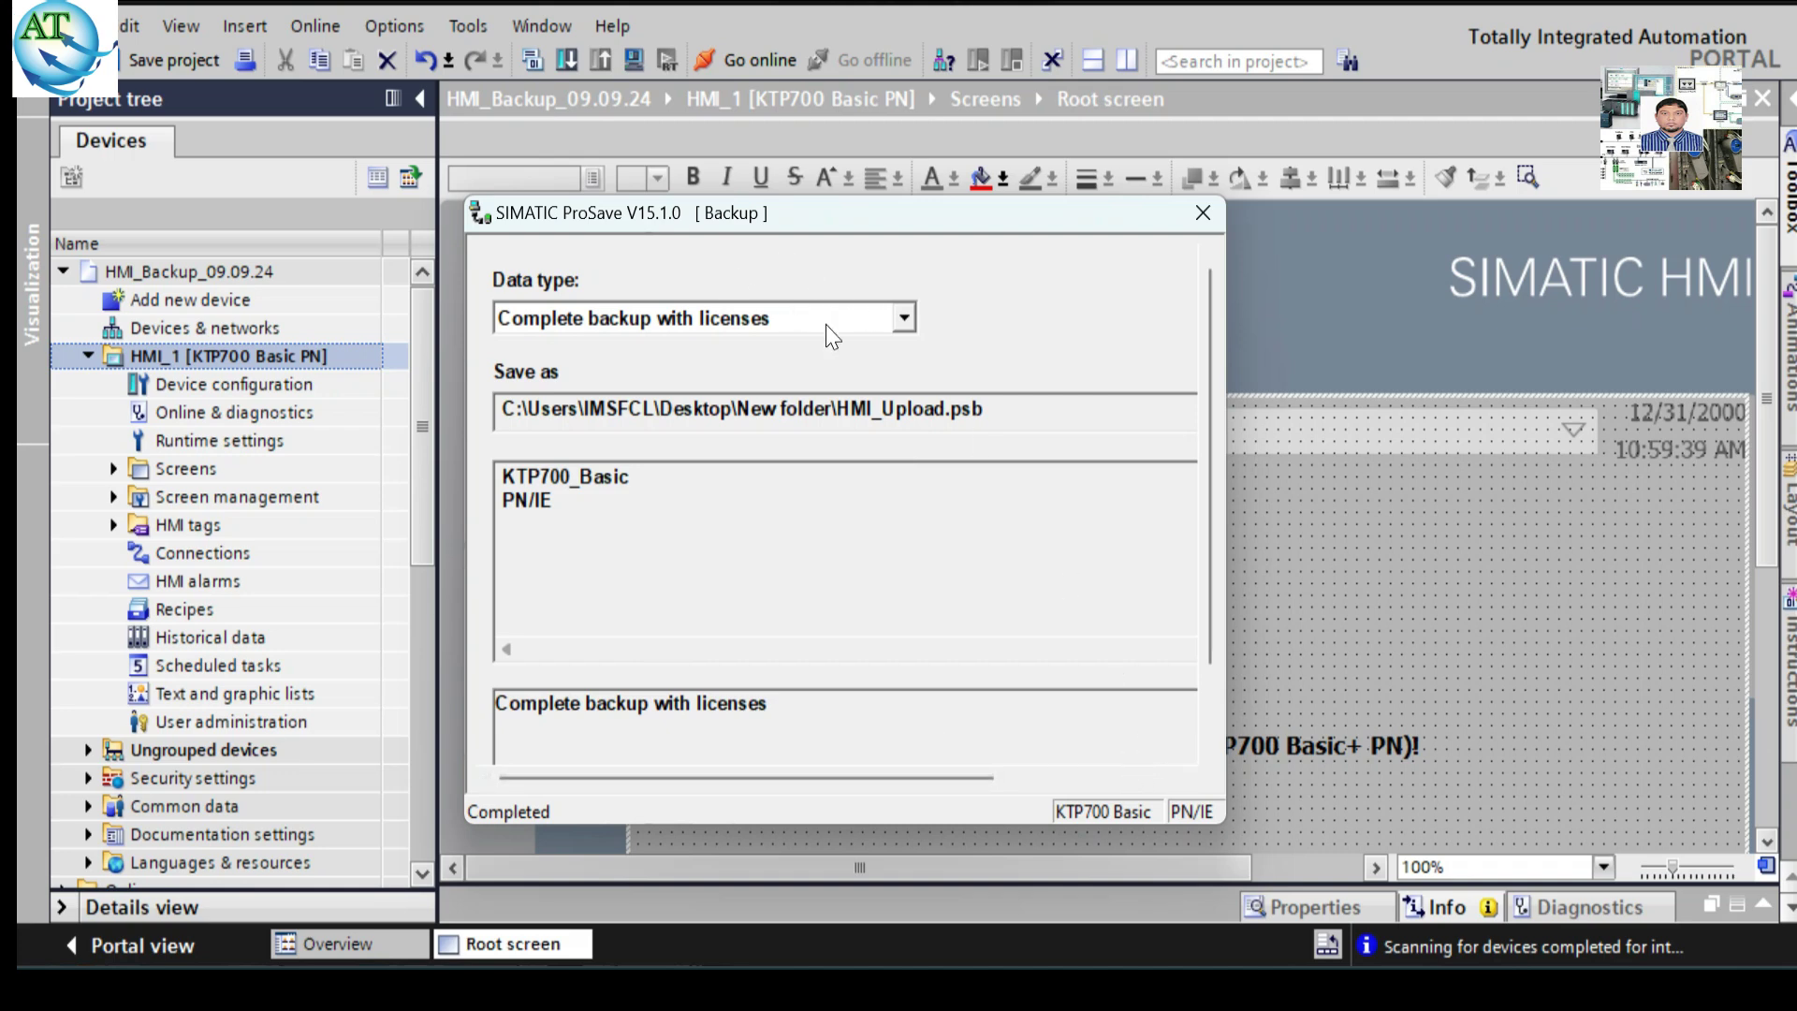
# Run a complete backup with licenses to HMI_Upload.psb in the desktop's New folder, and close the ProSave backup window.
pyautogui.click(1211, 754)
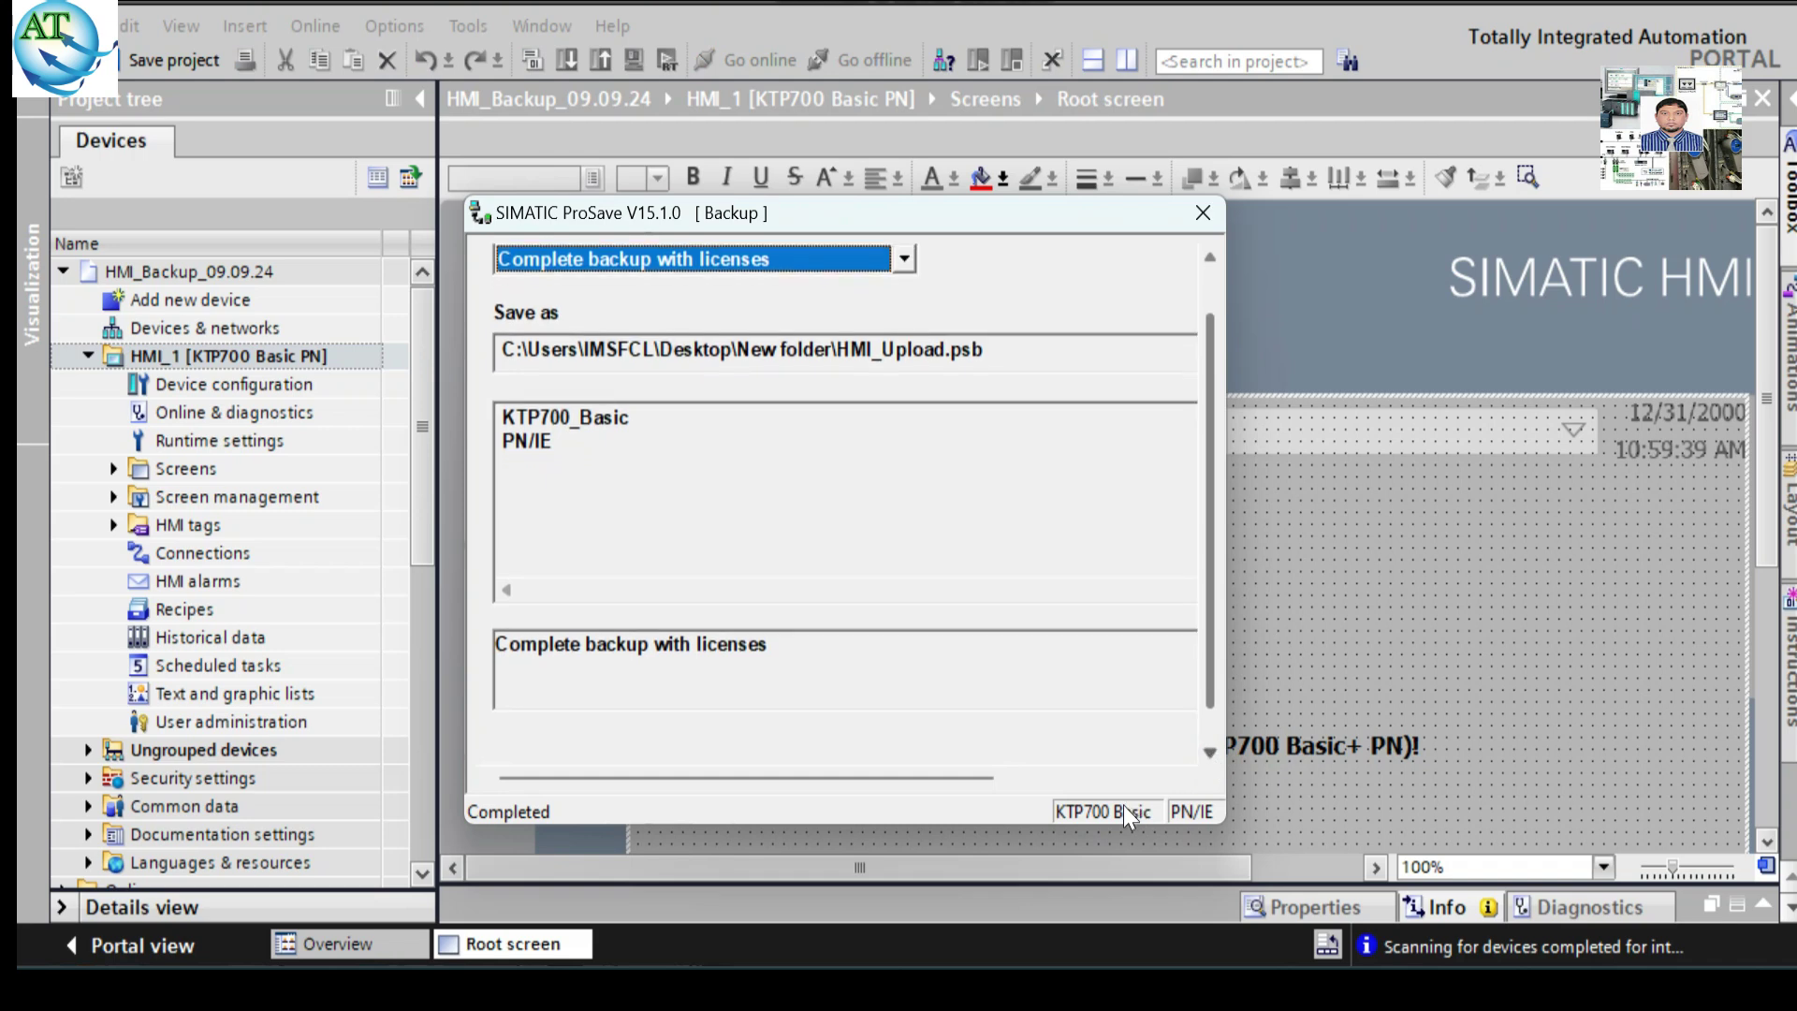
pyautogui.click(1023, 780)
pyautogui.click(1185, 779)
pyautogui.moveTo(1188, 781); pyautogui.dragTo(1210, 749)
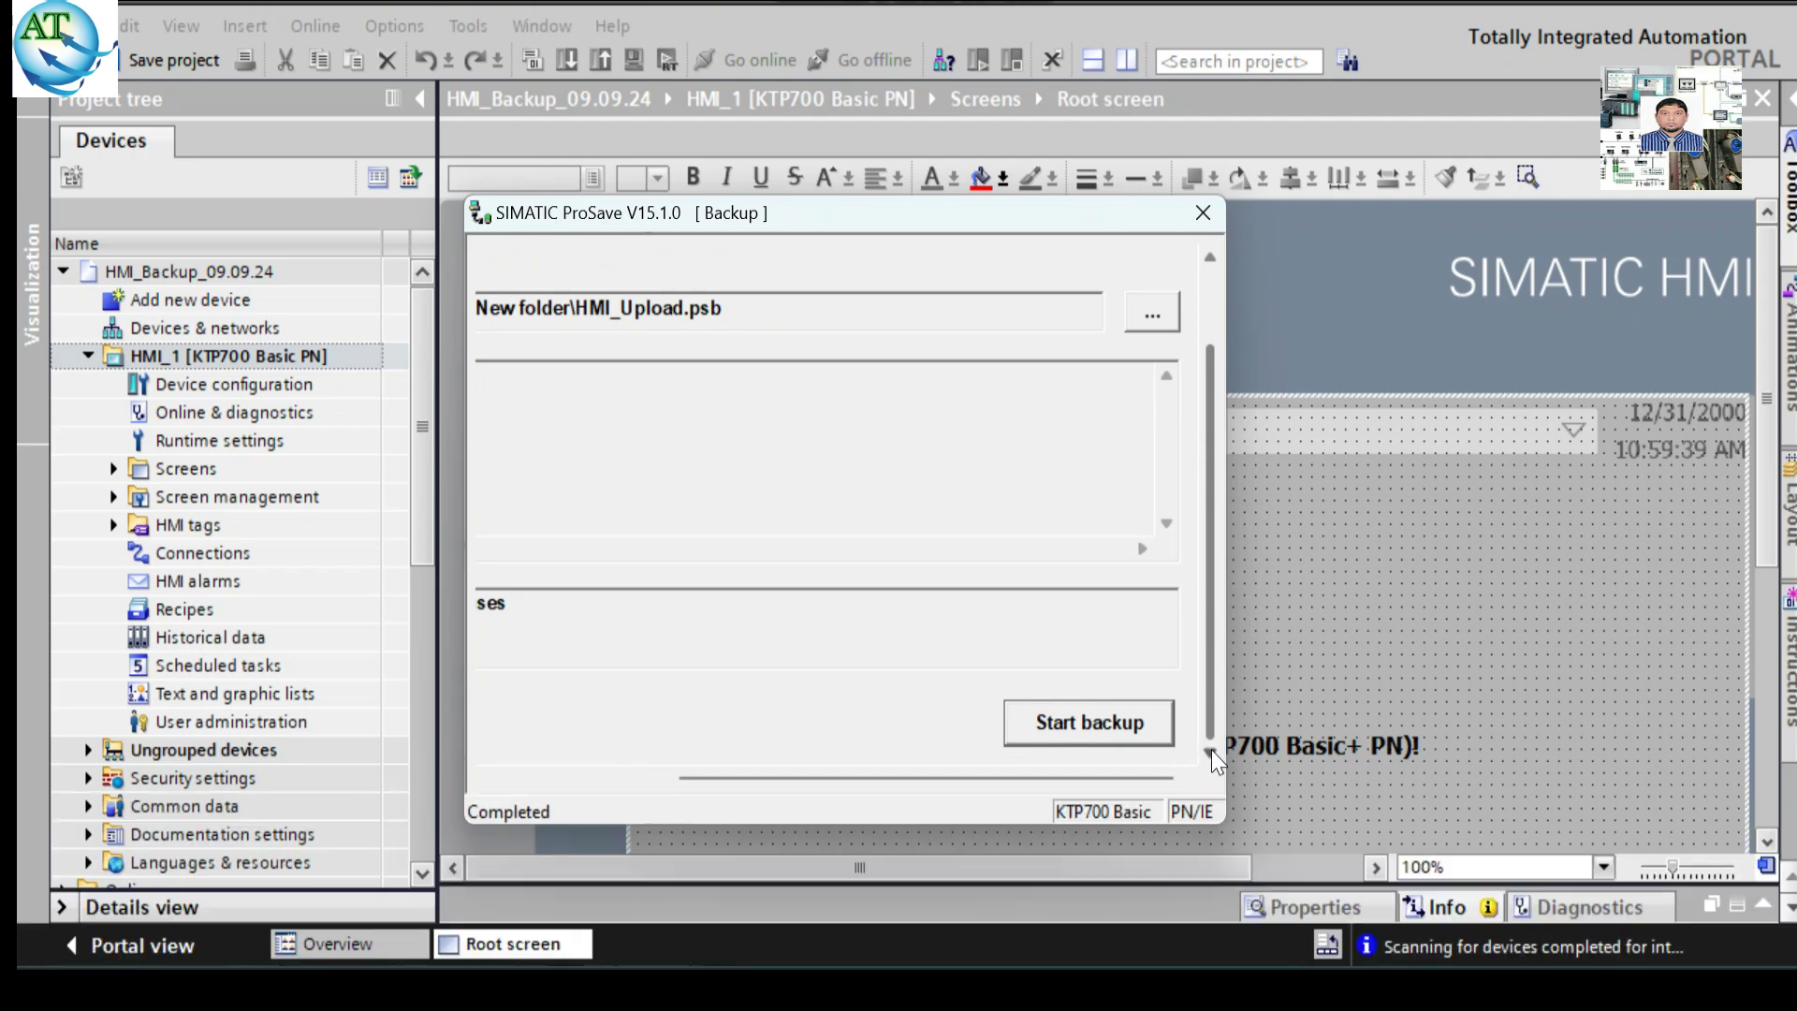
pyautogui.click(1076, 730)
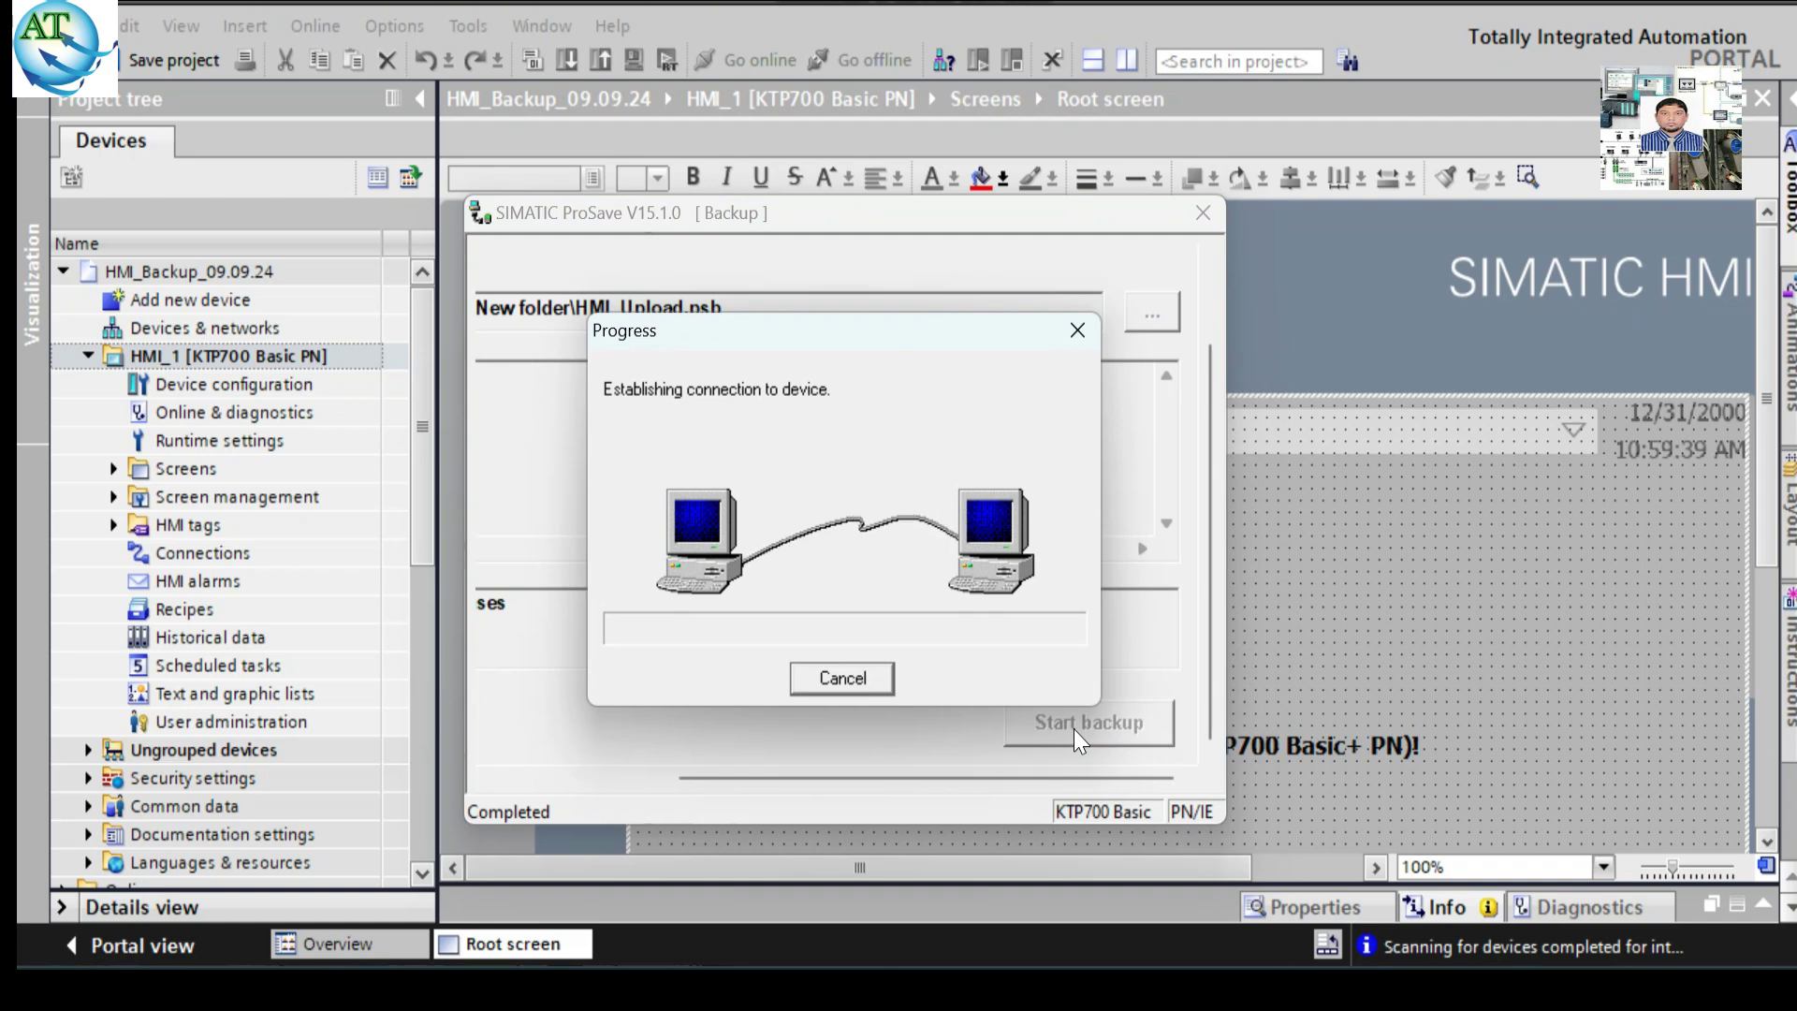
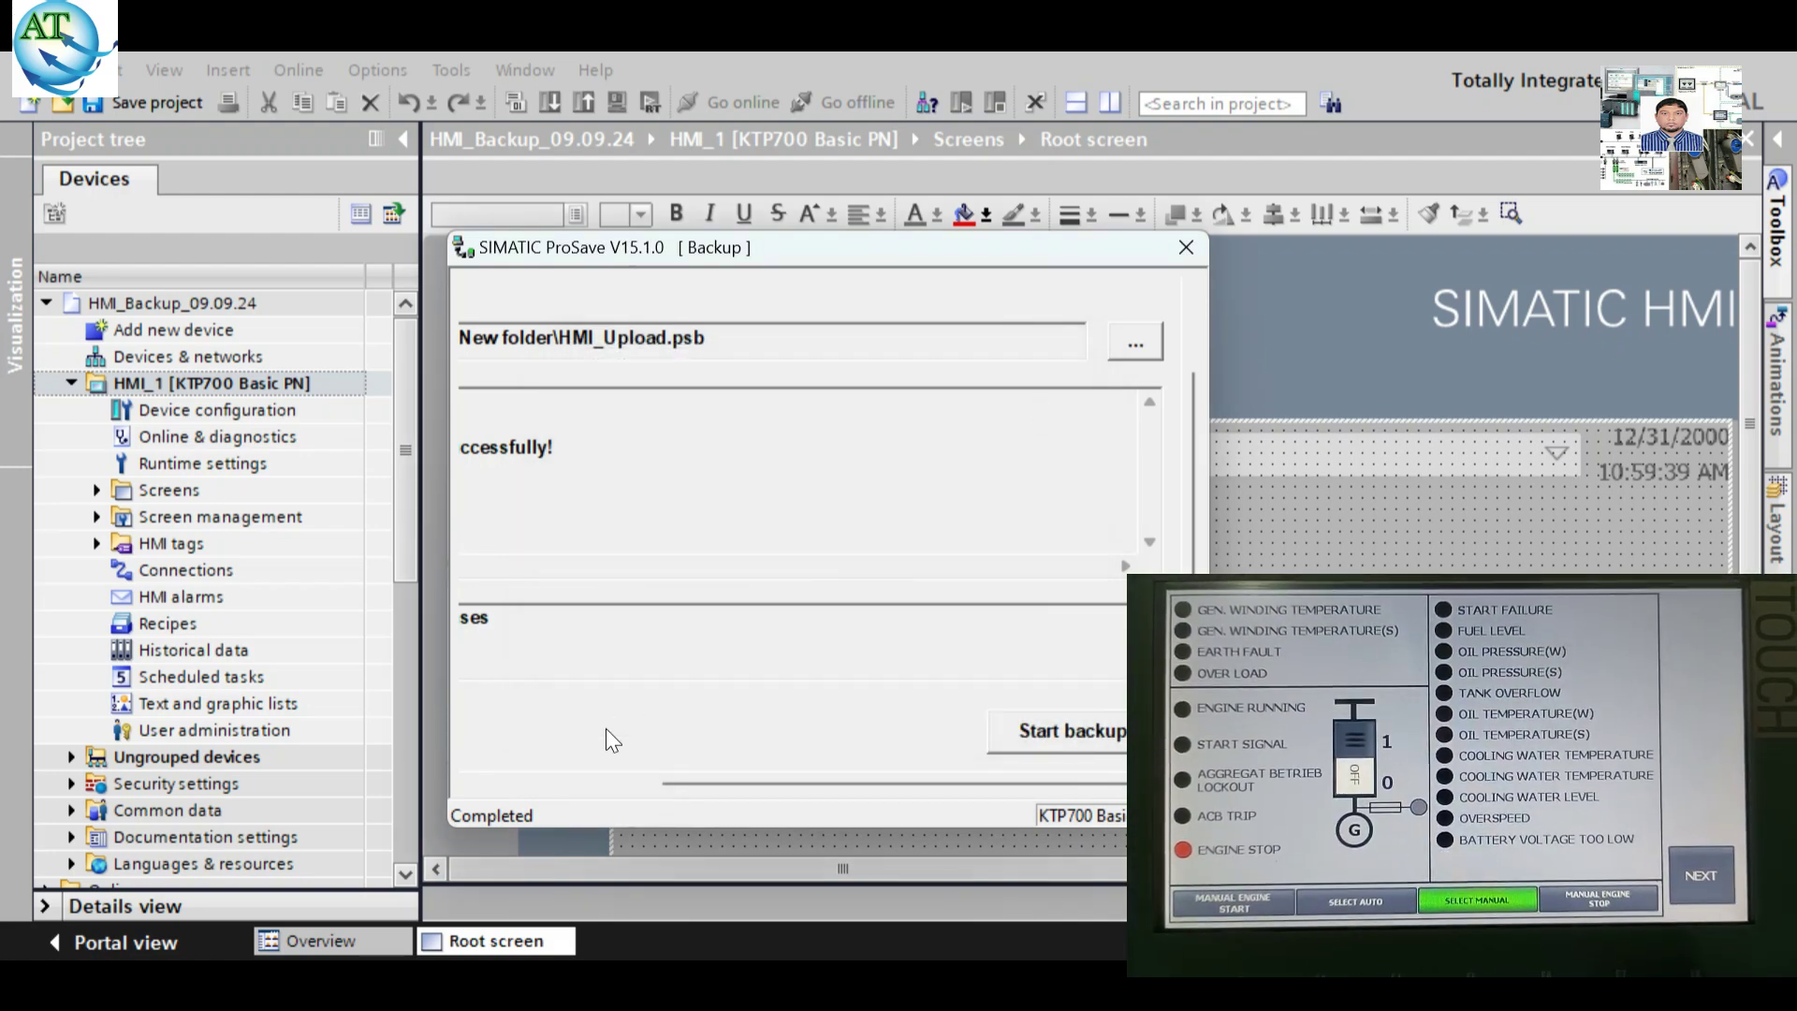
pyautogui.moveTo(473, 775); pyautogui.dragTo(477, 775)
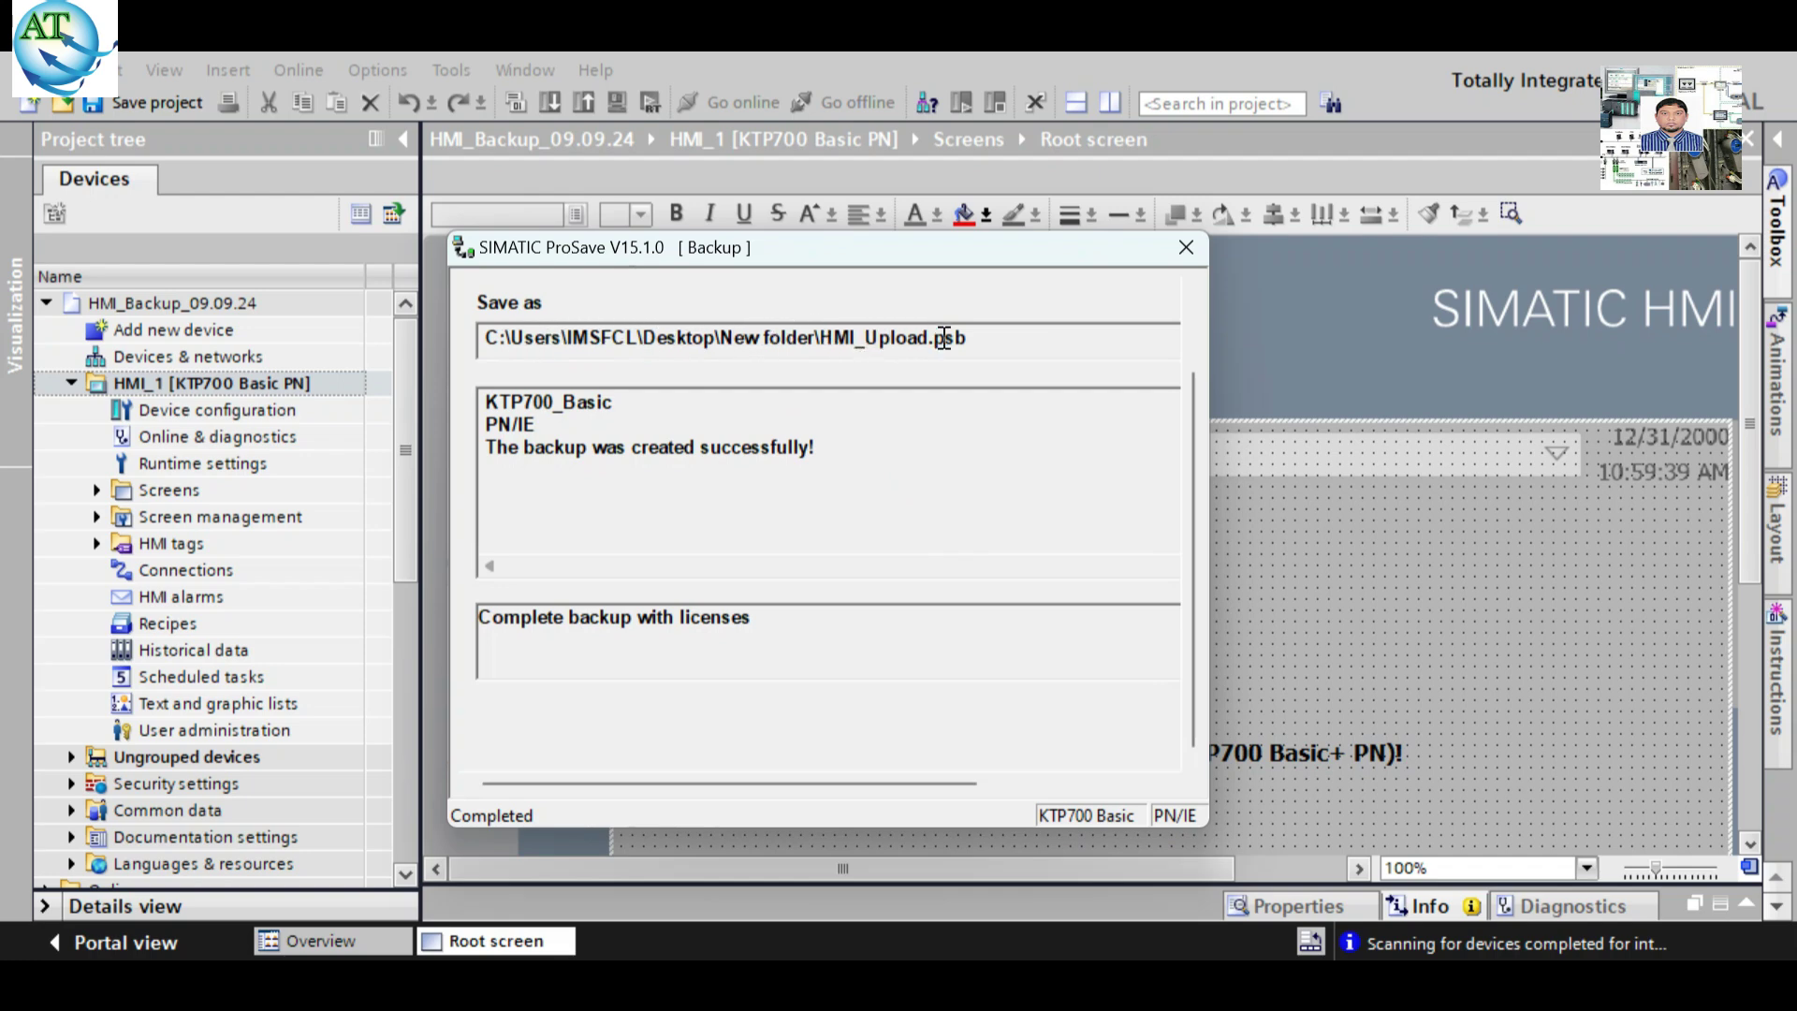
pyautogui.click(1183, 251)
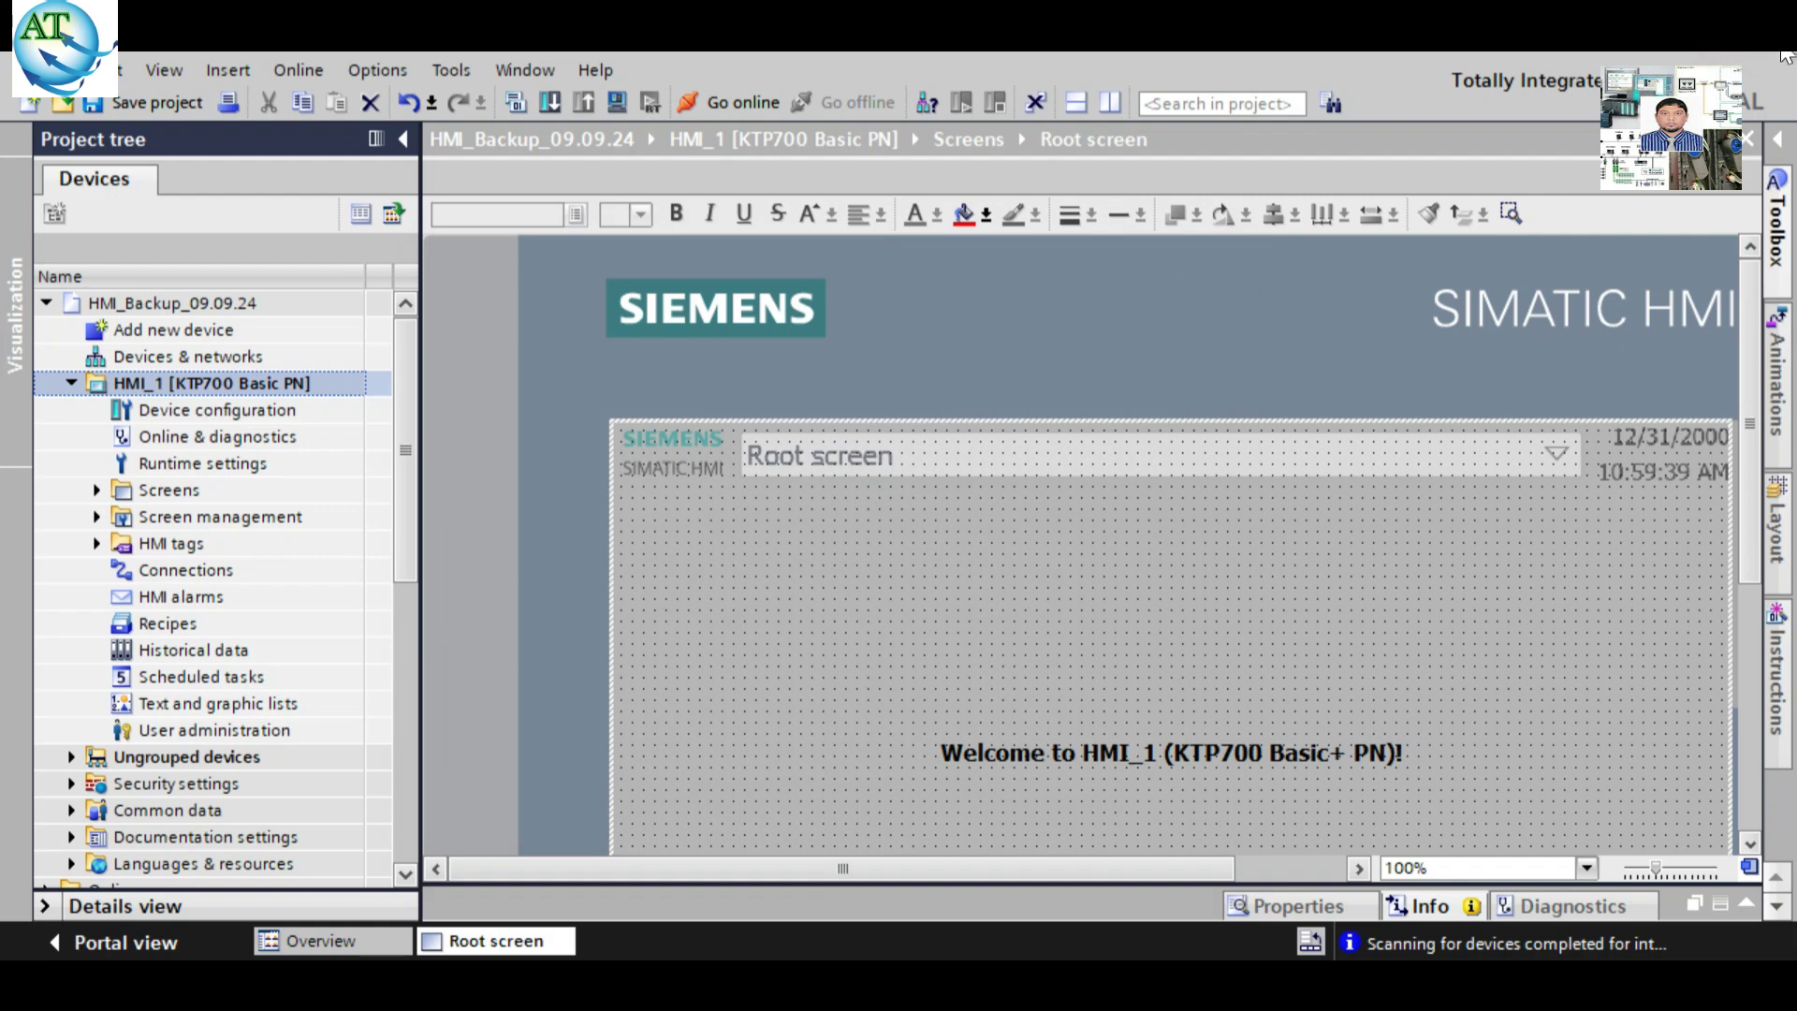
# Switch to File Explorer and check for the HMI_Upload.psb backup file in the desktop's New folder.
pyautogui.click(1732, 57)
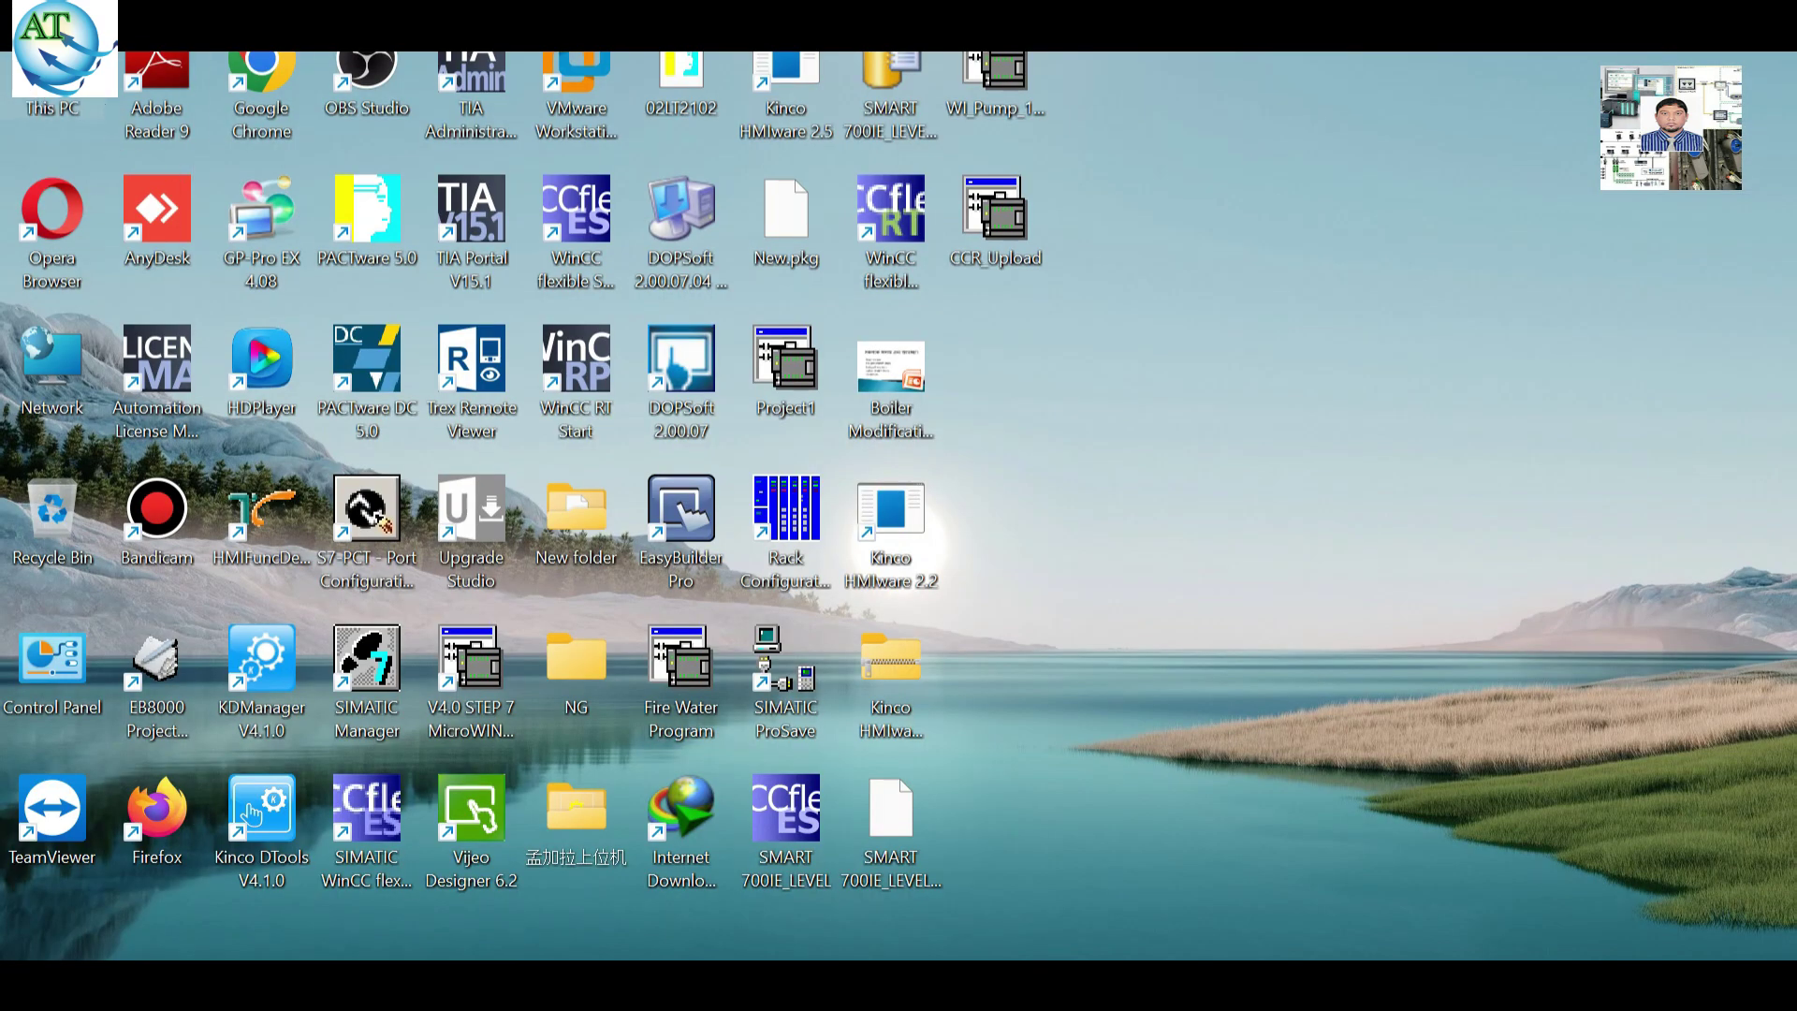
pyautogui.doubleClick(52, 71)
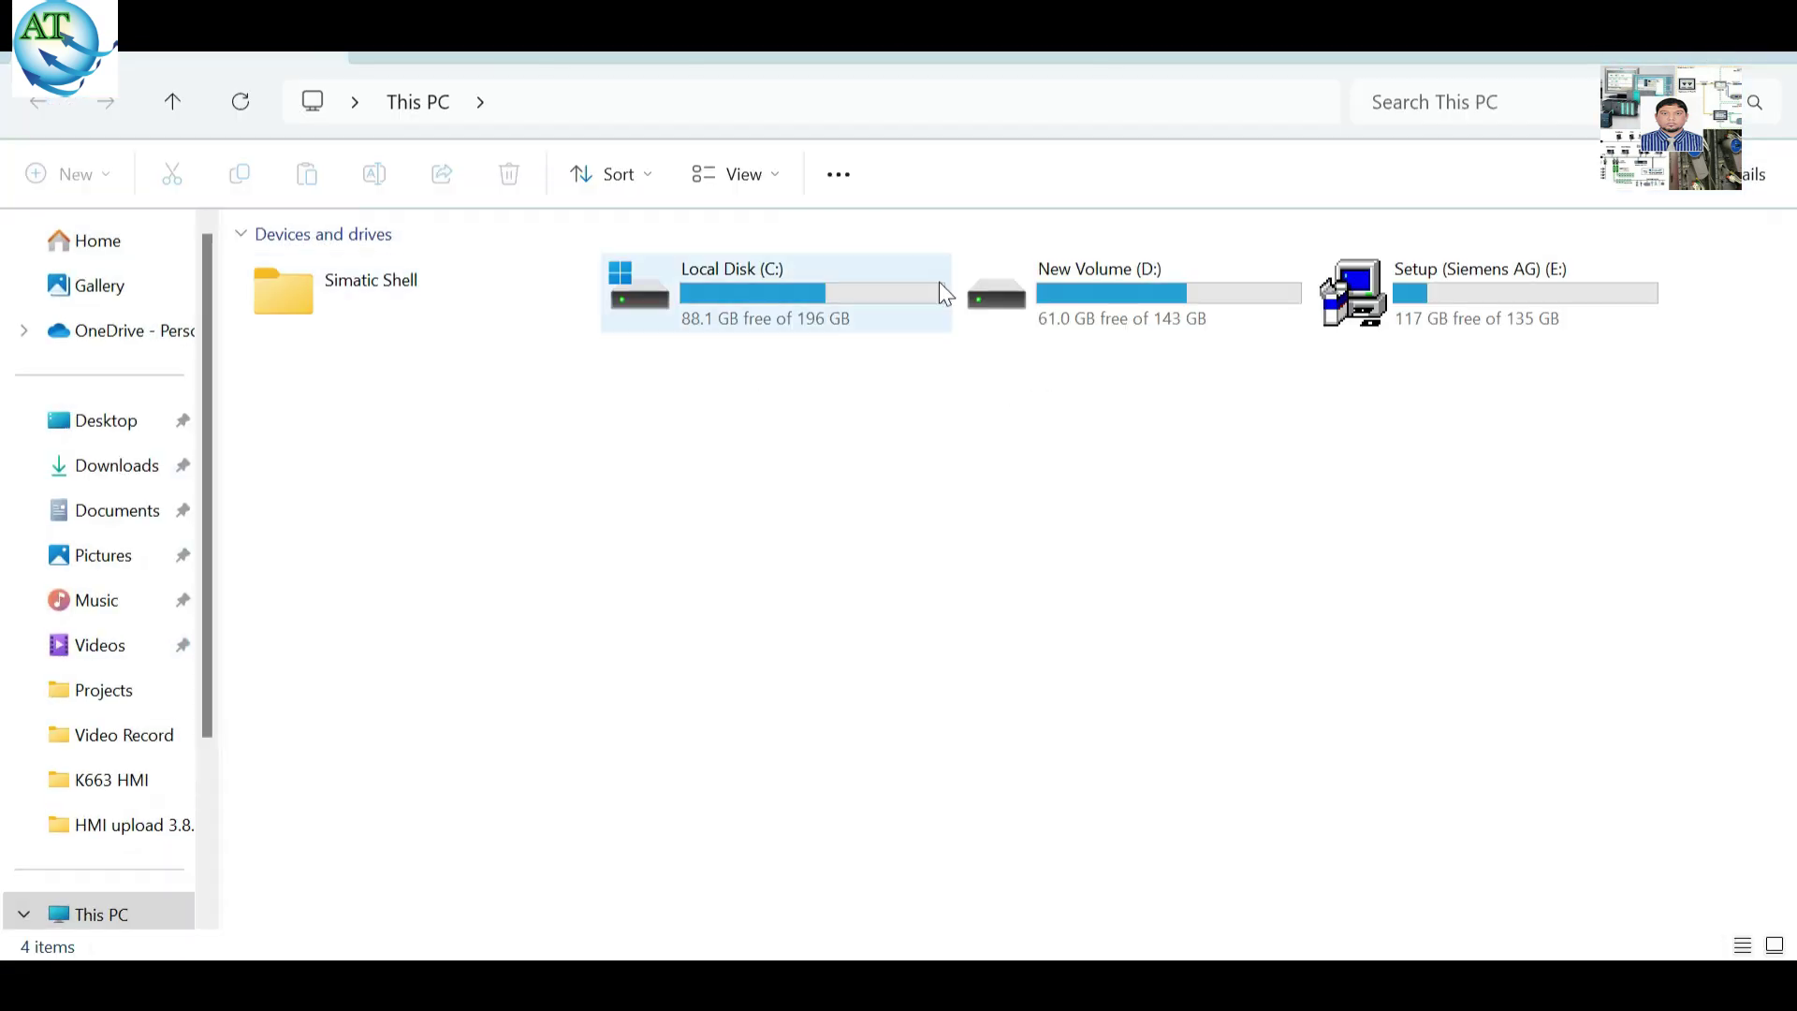
pyautogui.doubleClick(834, 300)
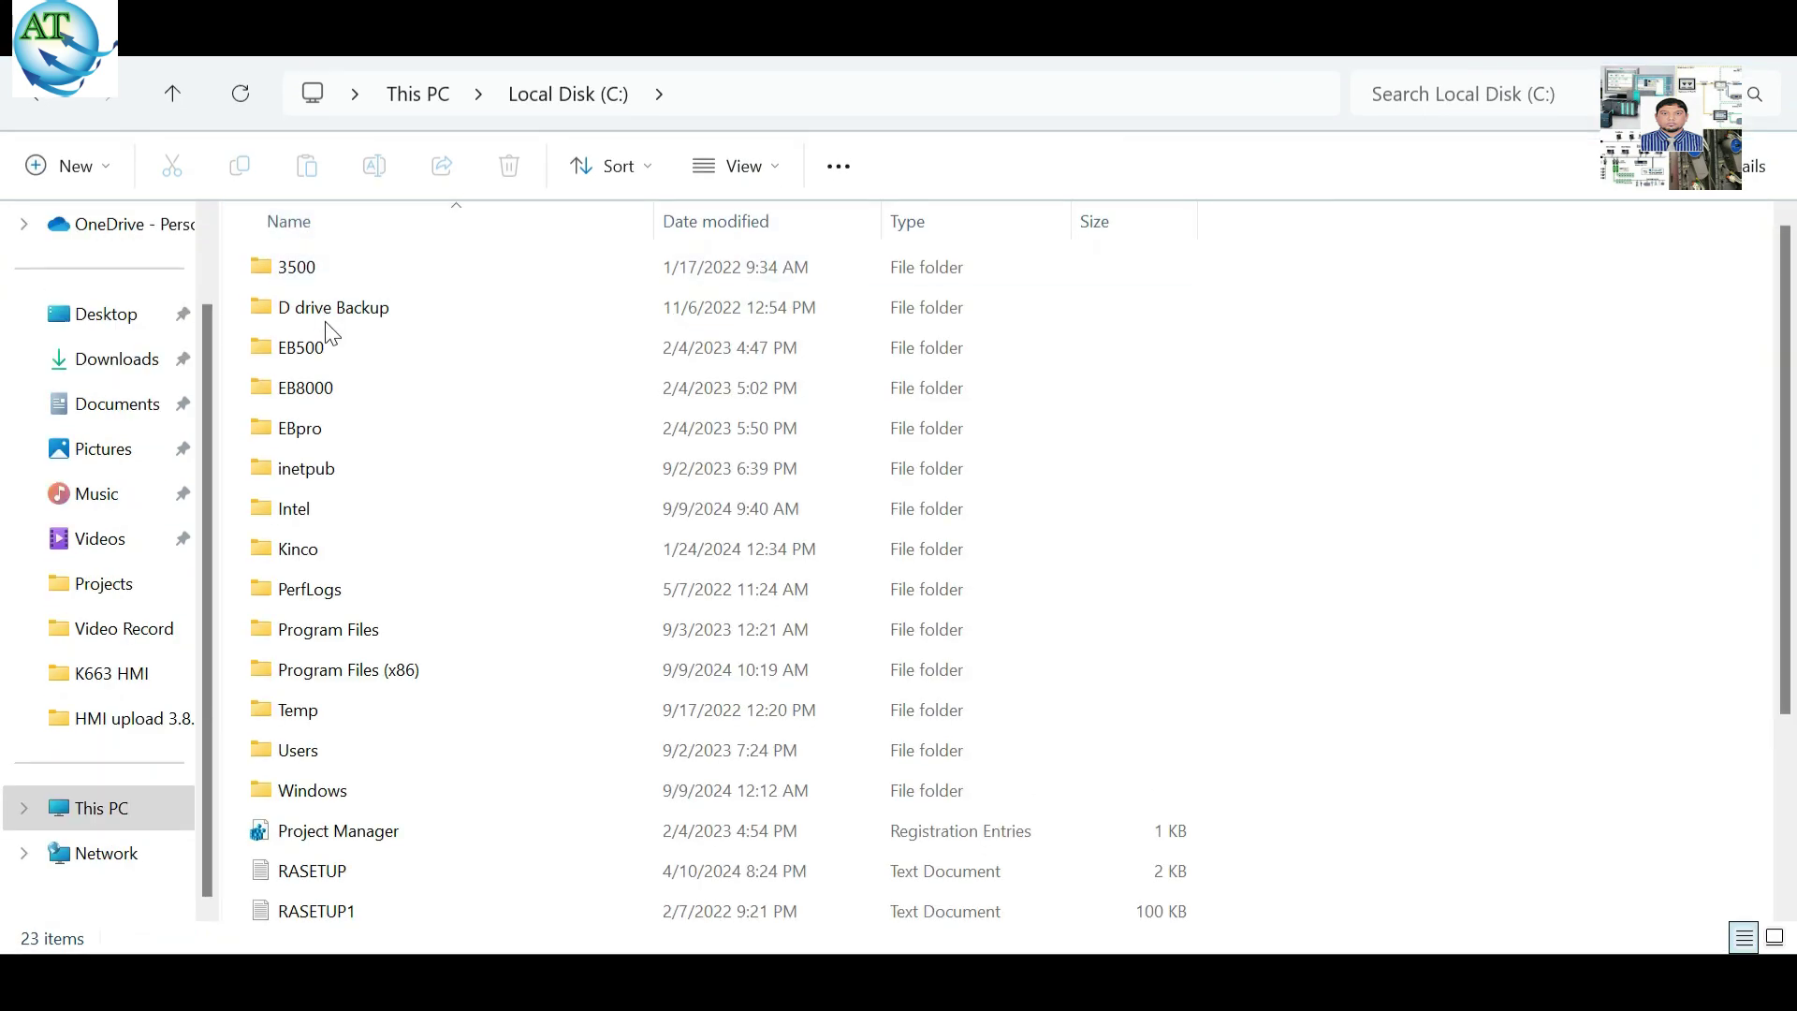
pyautogui.click(79, 327)
pyautogui.doubleClick(435, 260)
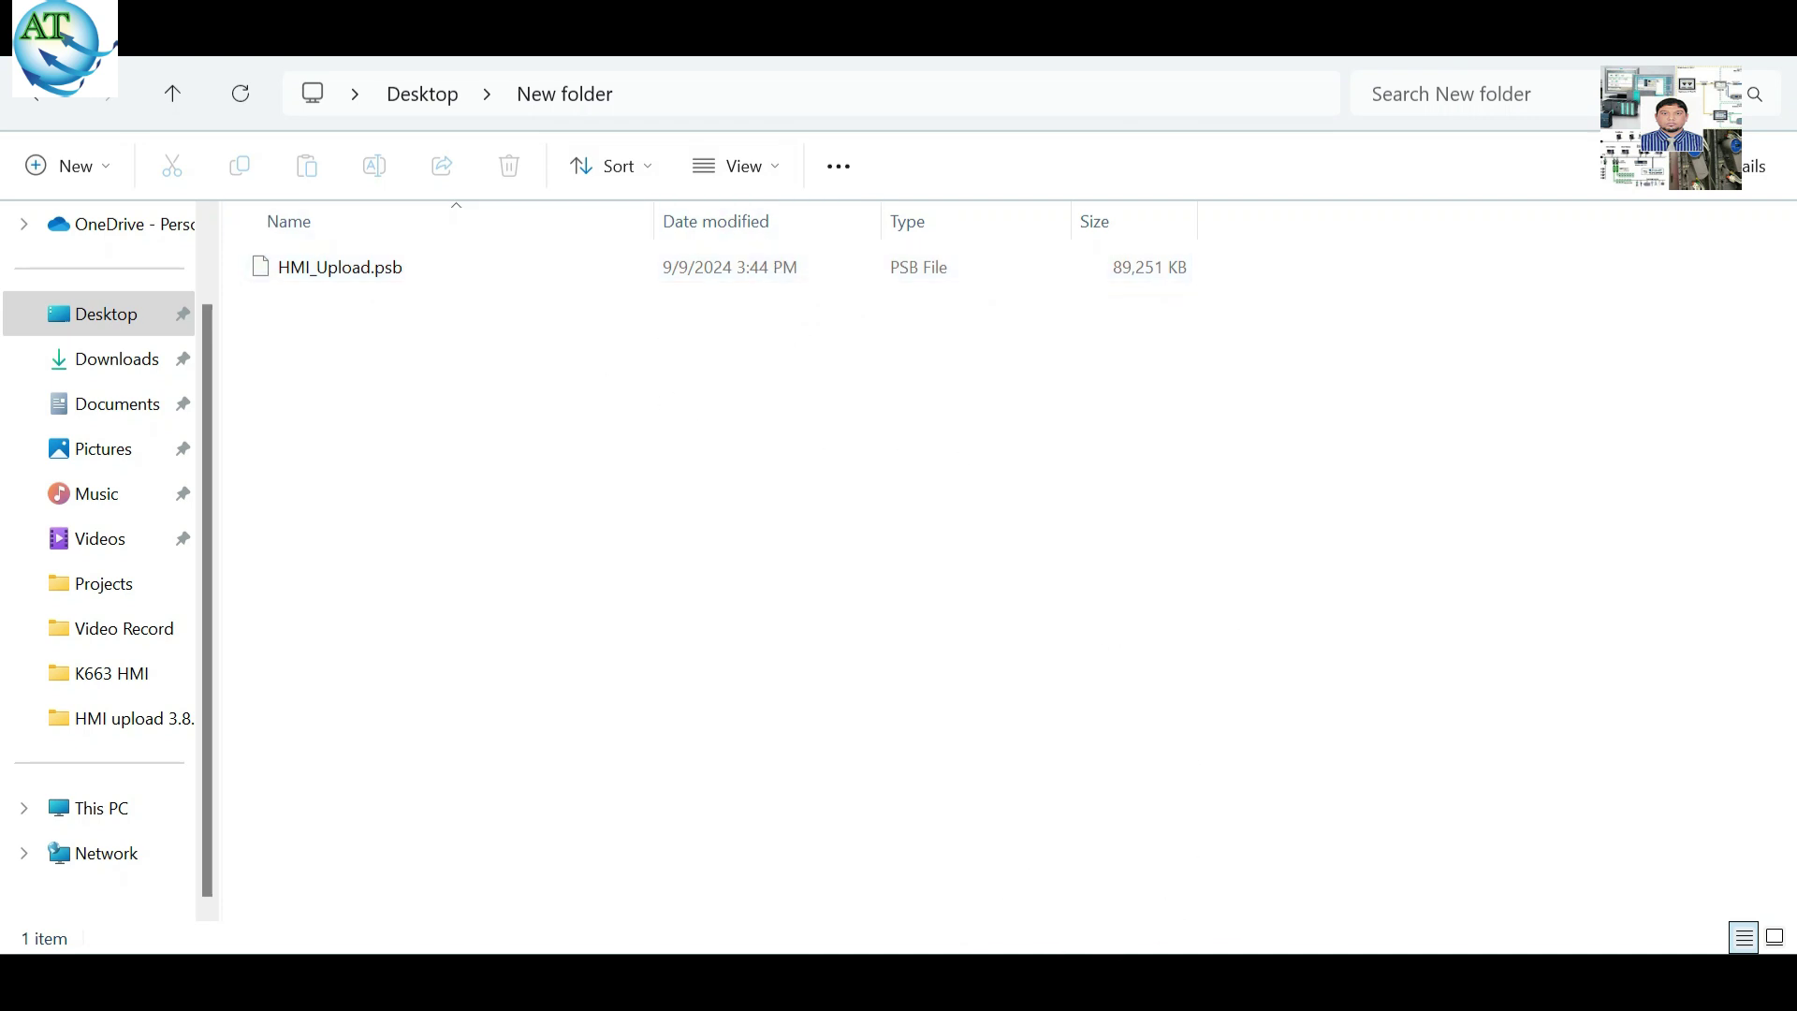
# Switch back to TIA Portal and close it without saving the changes to the HMI_Backup_09.09.24 project.
pyautogui.moveTo(1174, 983)
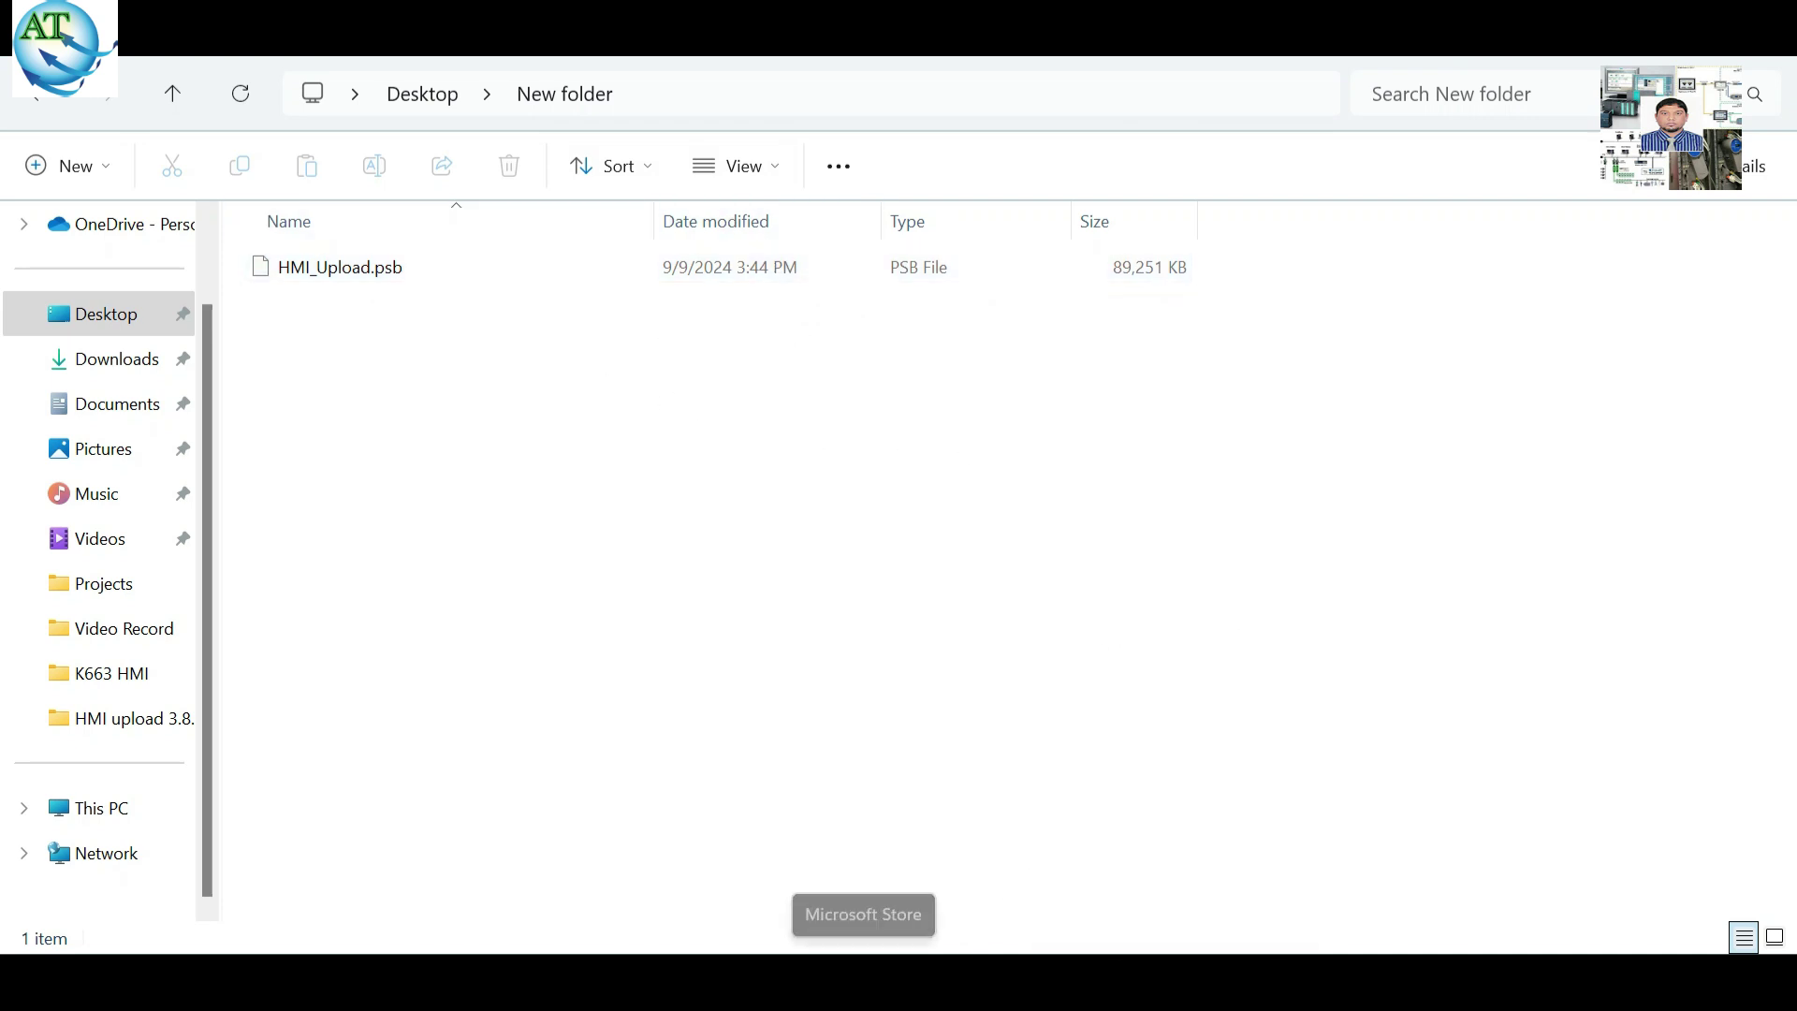
pyautogui.moveTo(1233, 983)
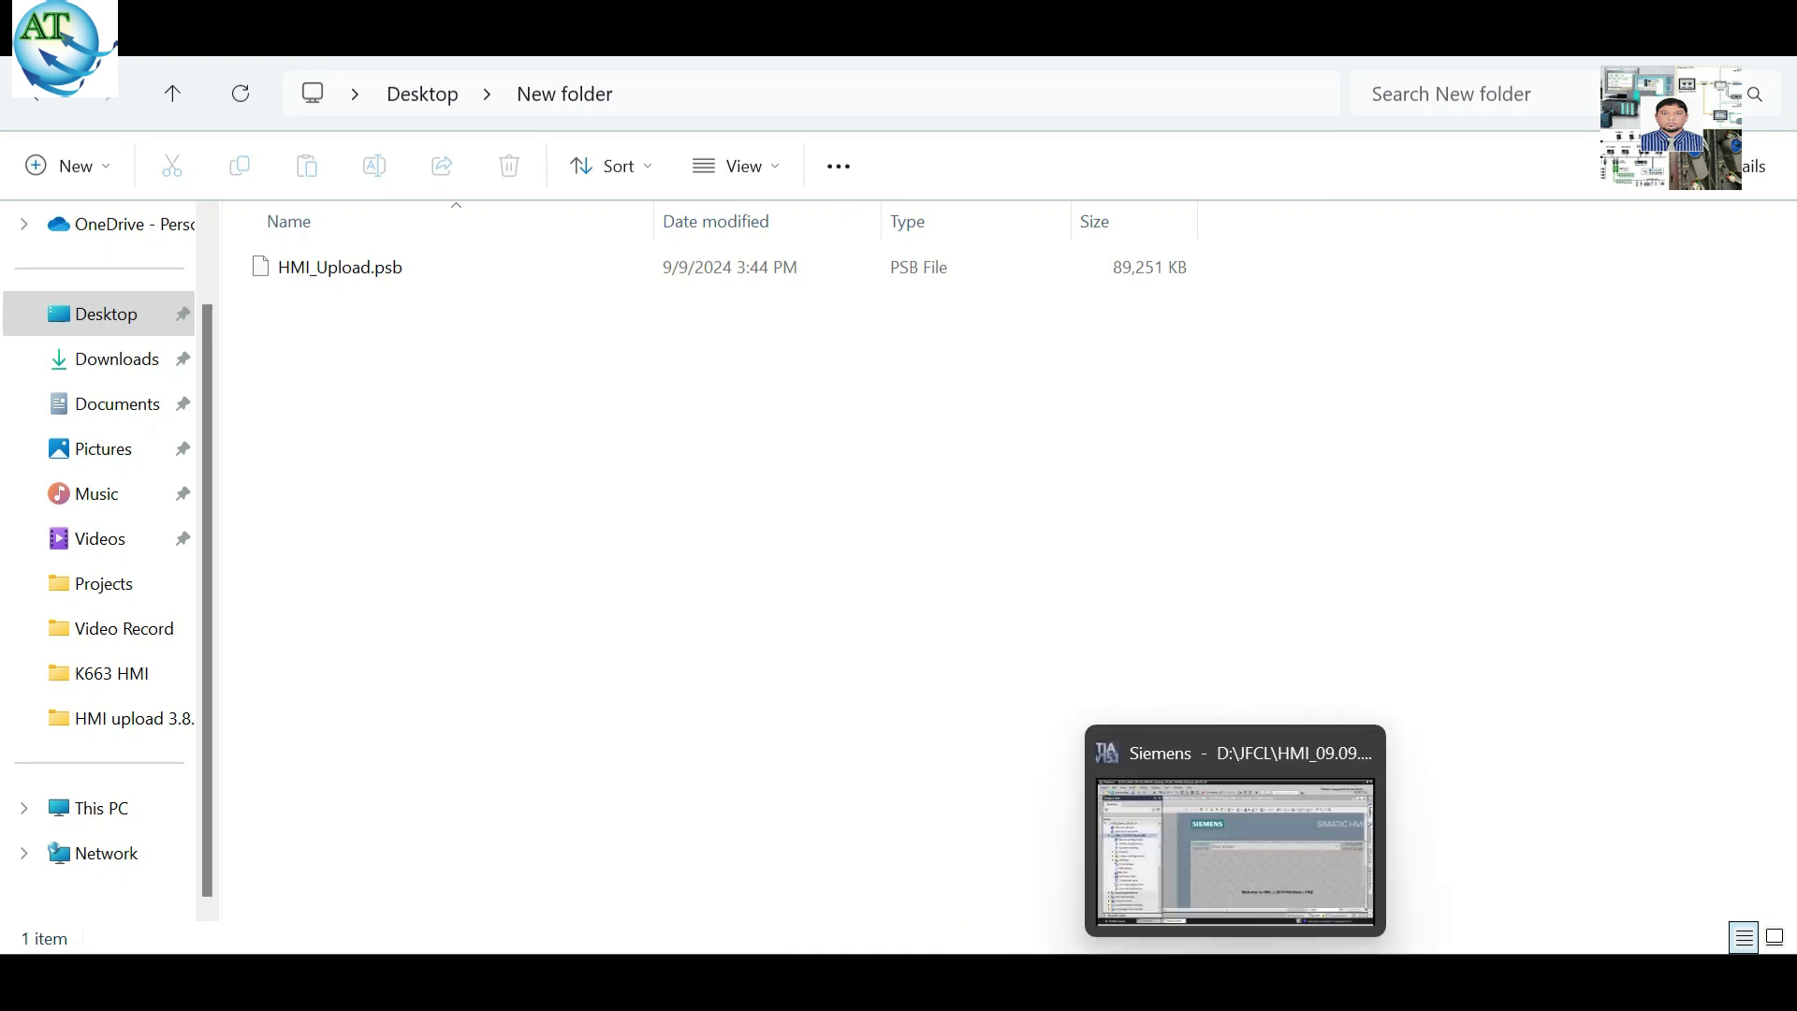
pyautogui.click(1234, 824)
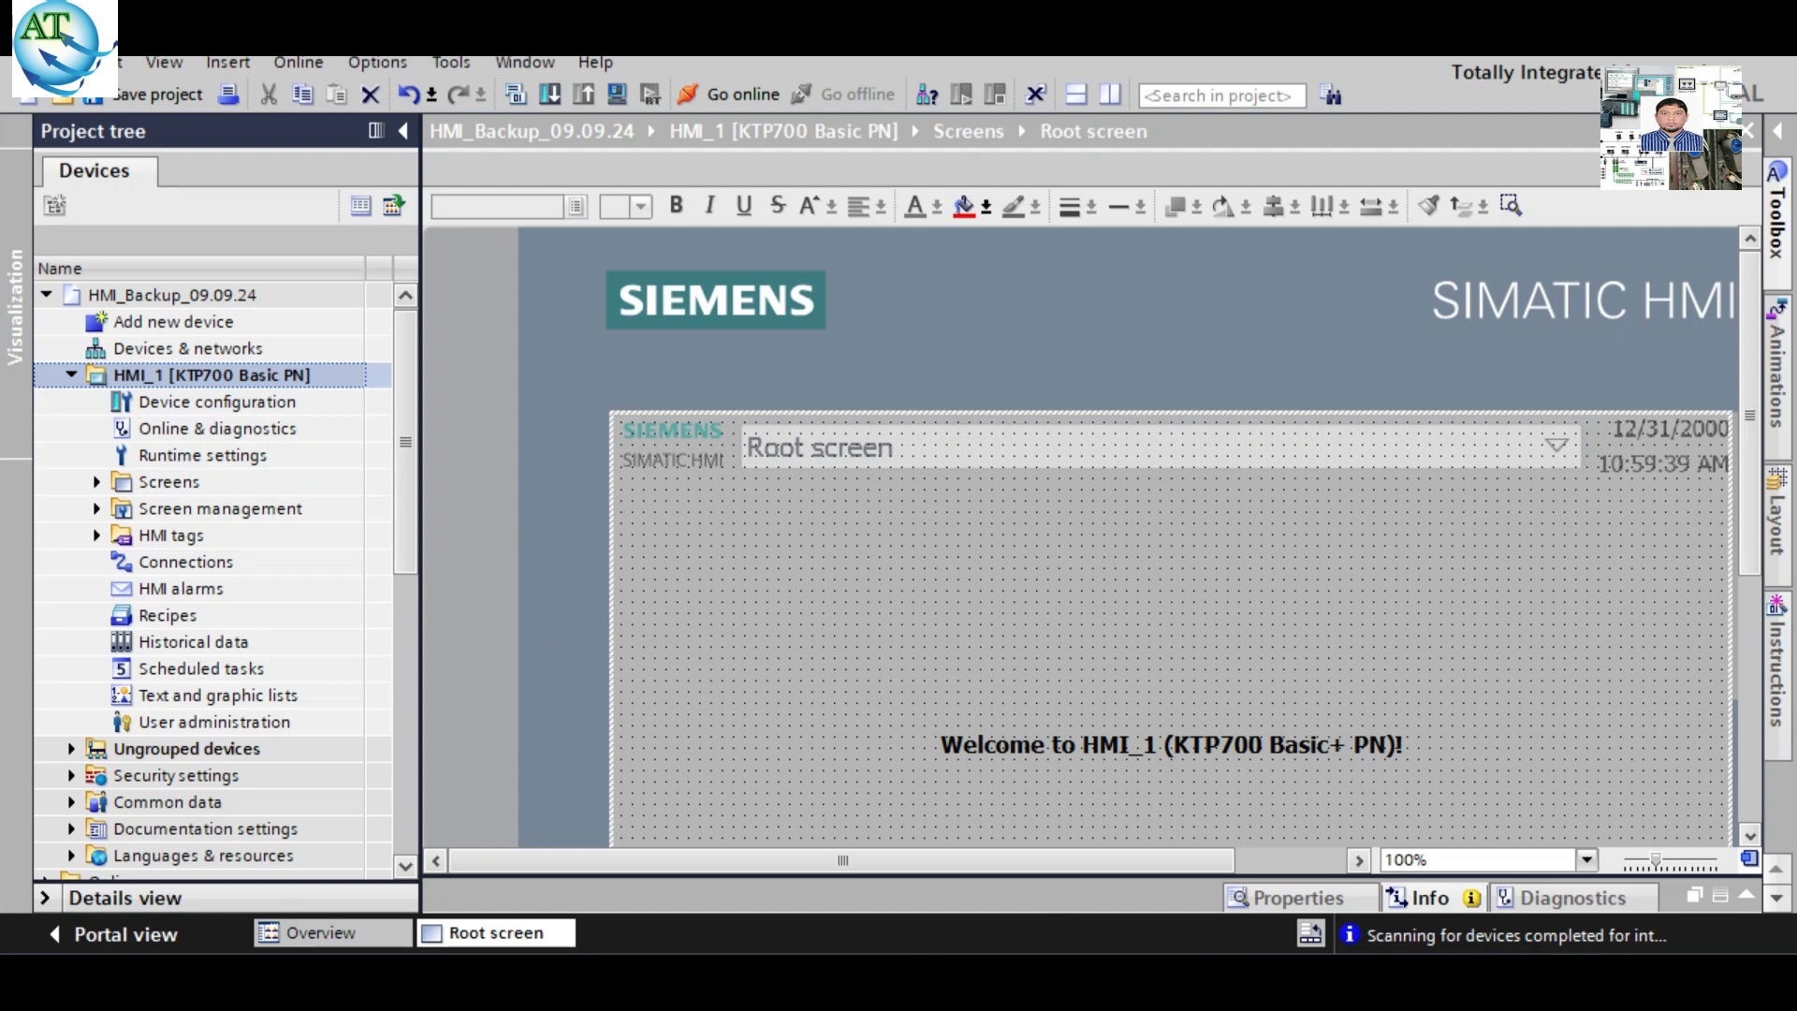
pyautogui.click(1692, 58)
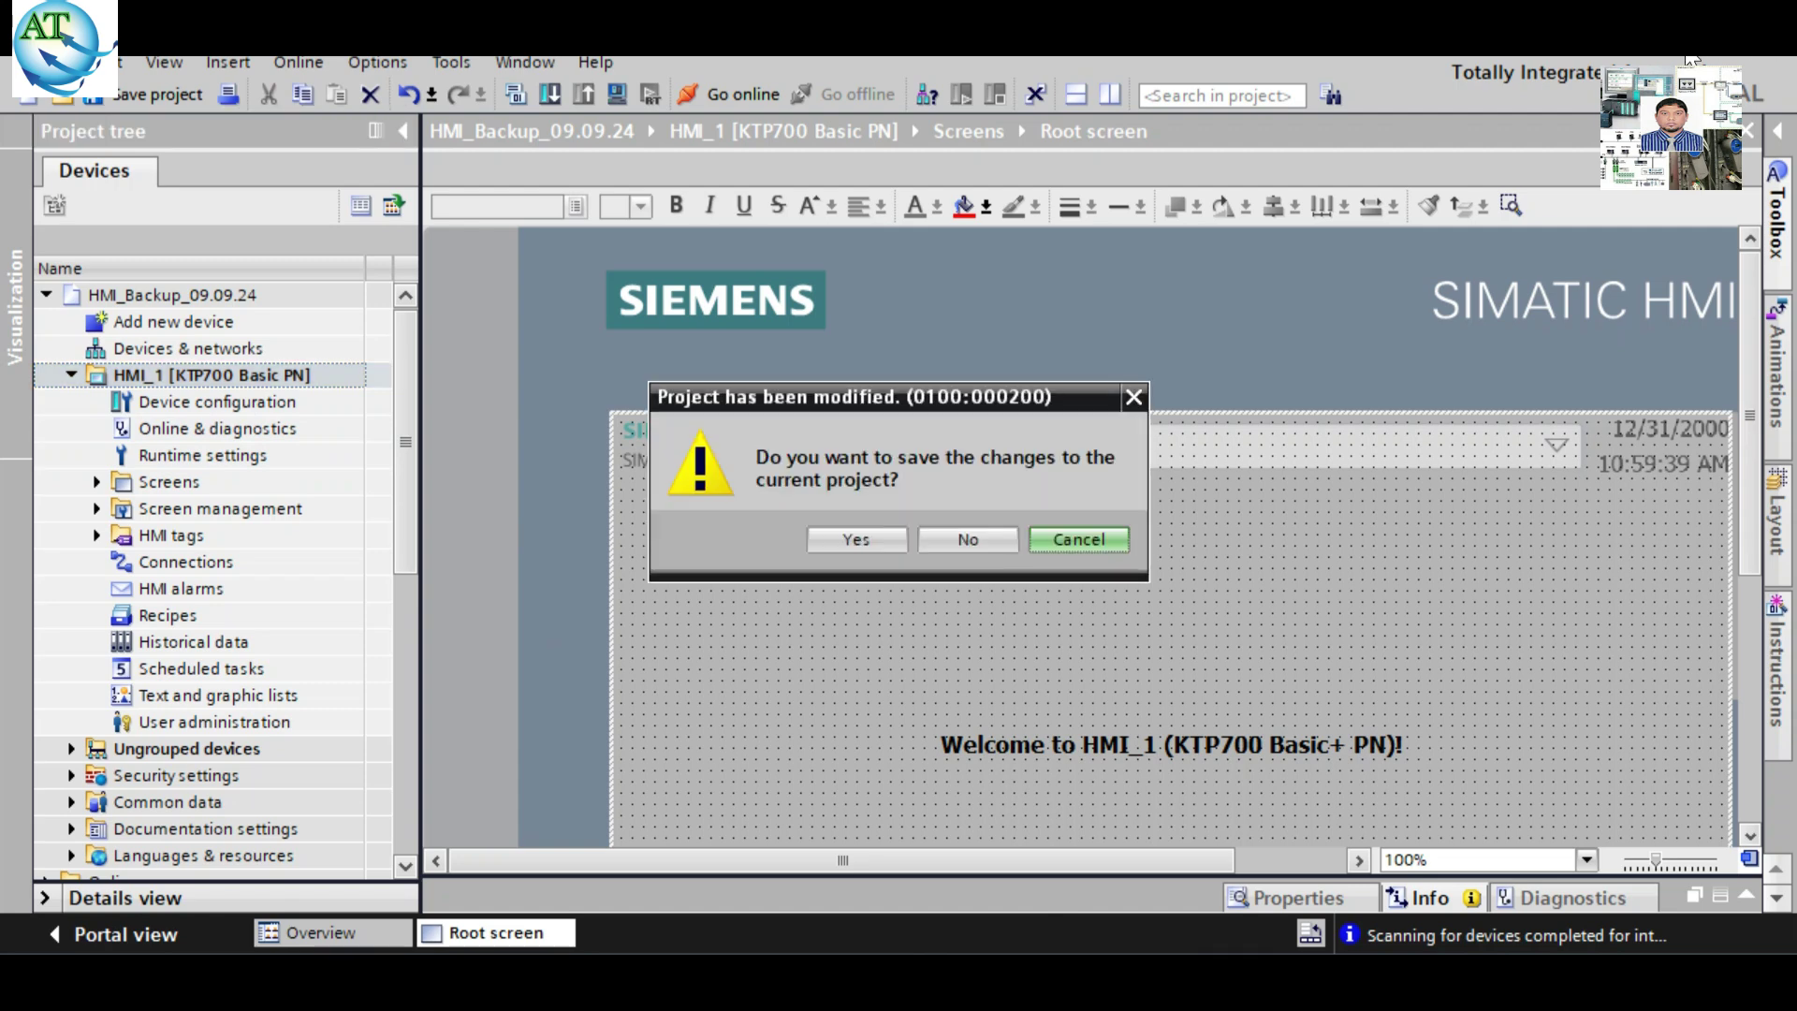
pyautogui.click(971, 535)
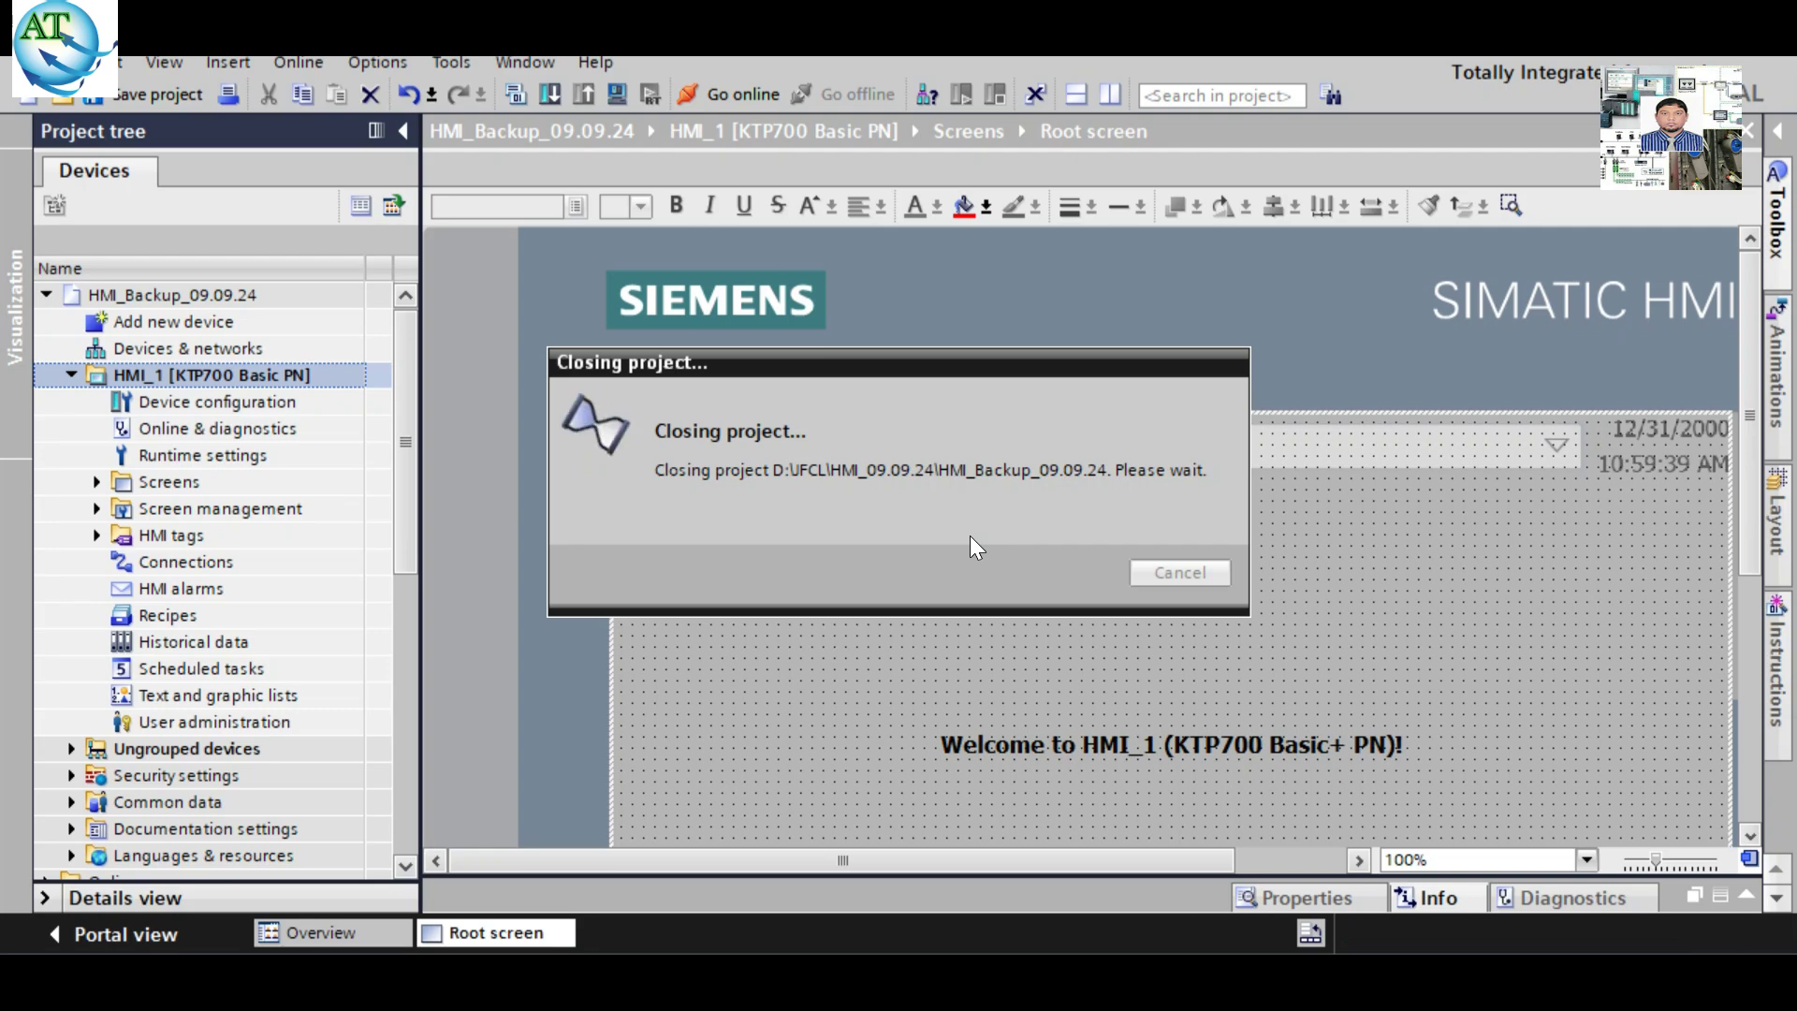